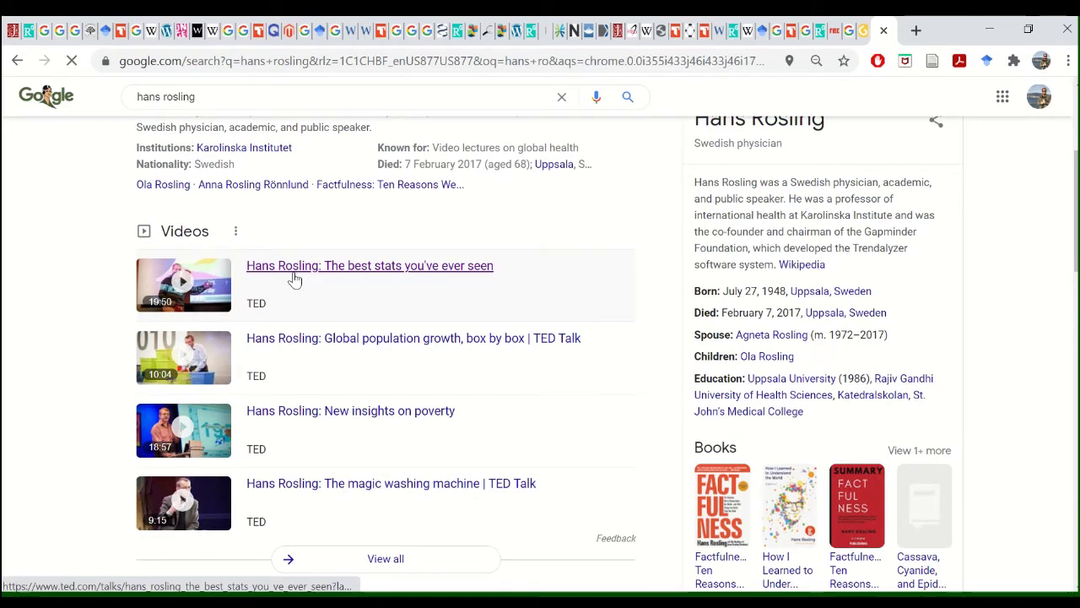
Open the TED talk "The best stats you've ever seen" from the video results
{"action": "left_click", "coordinate": [294, 279]}
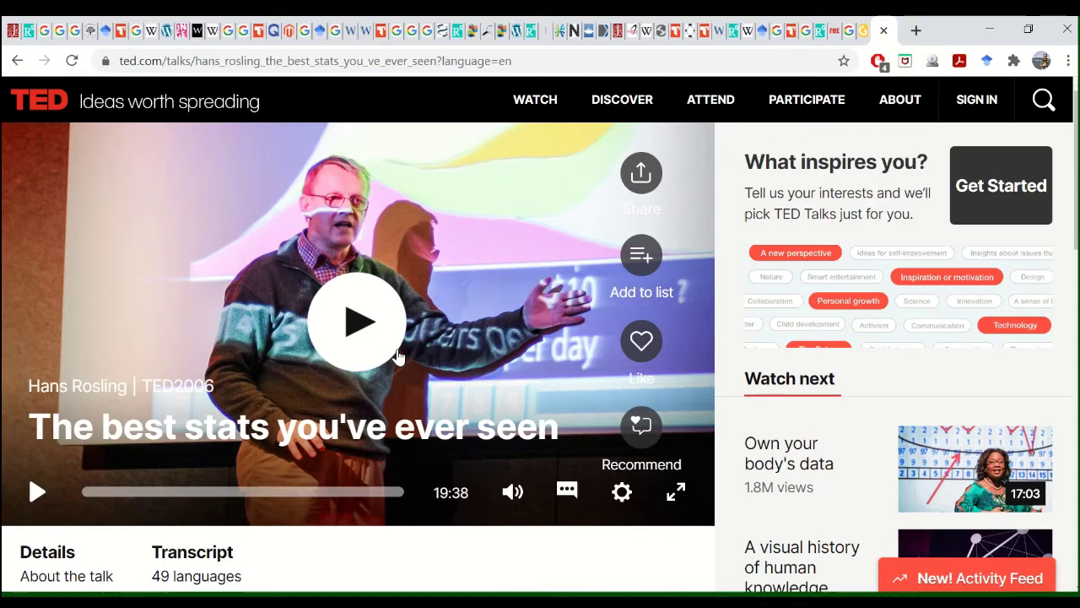
Switch to Tableau and connect to the text file income_per_person in the Gapminder - world data folder
{"action": "key", "text": "alt+Tab"}
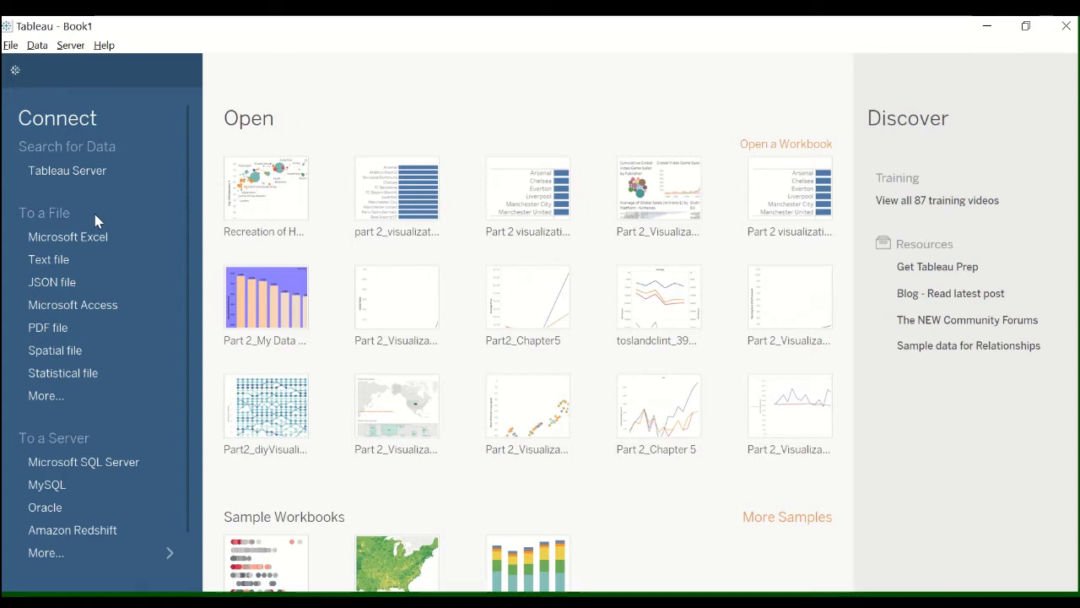
{"action": "left_click", "coordinate": [77, 262]}
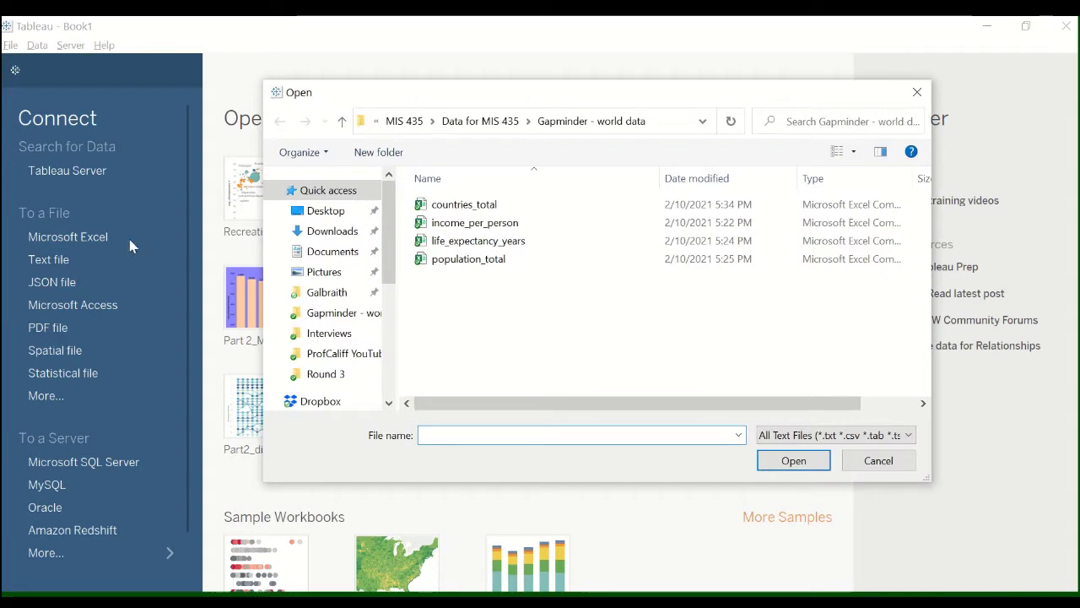
{"action": "left_click_drag", "start_coordinate": [454, 102], "coordinate": [427, 86]}
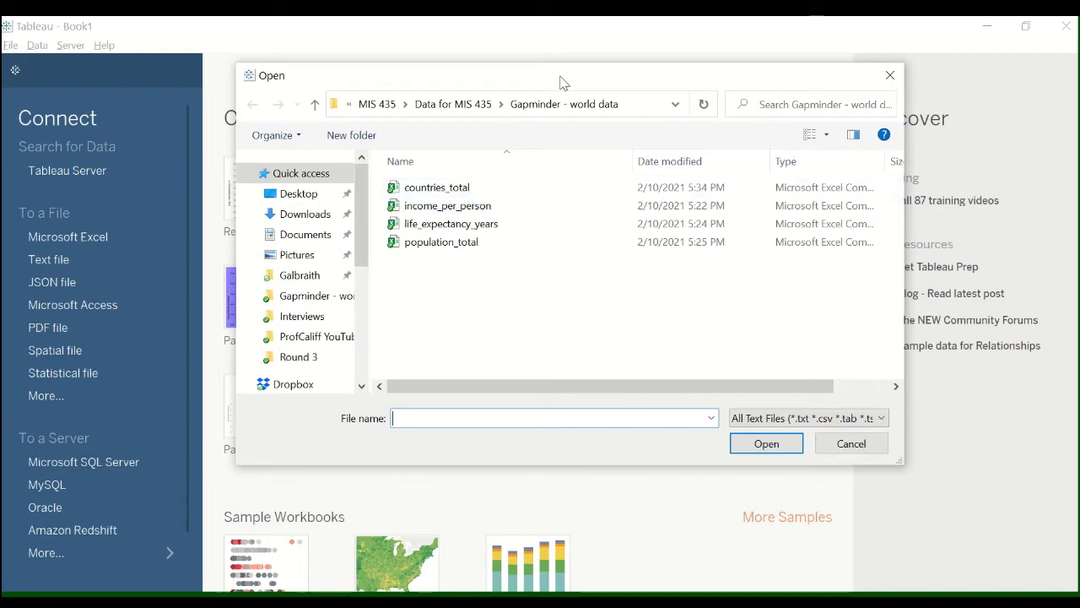
{"action": "left_click_drag", "start_coordinate": [561, 81], "coordinate": [553, 95]}
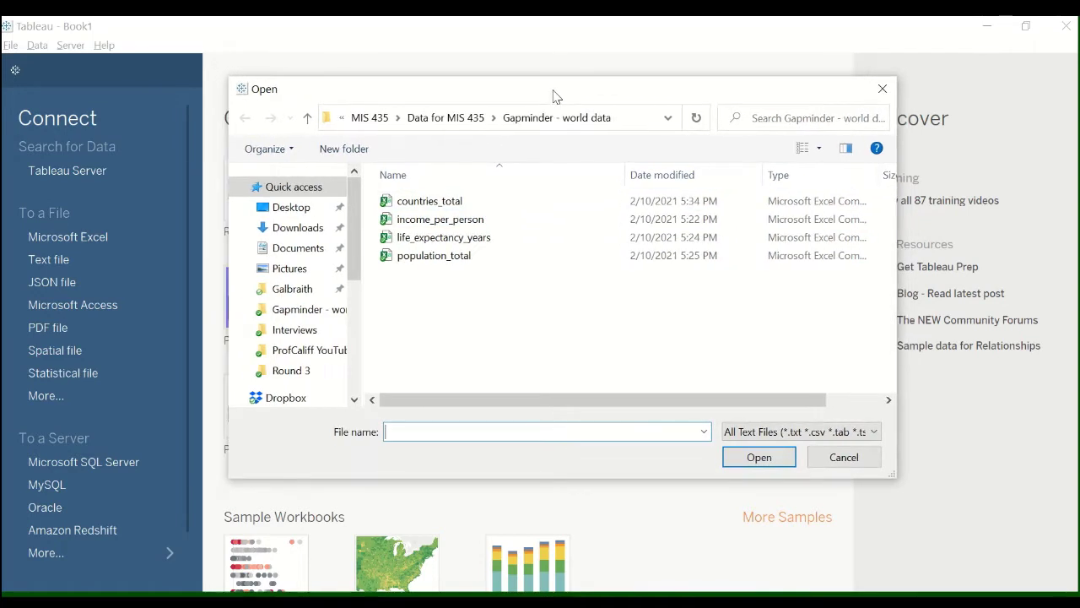
{"action": "left_click", "coordinate": [457, 221]}
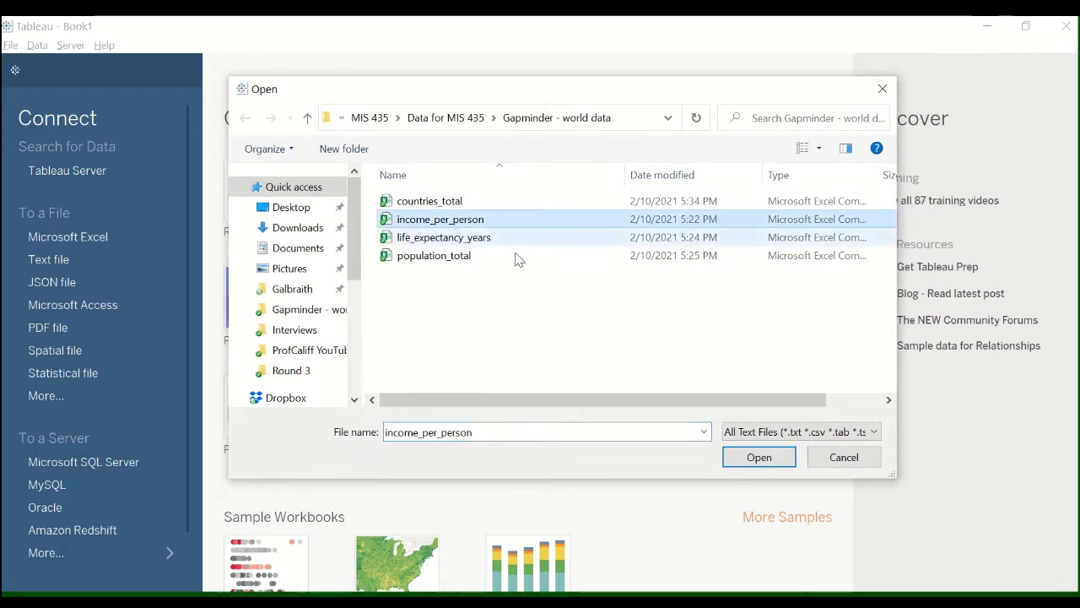
{"action": "left_click", "coordinate": [753, 458]}
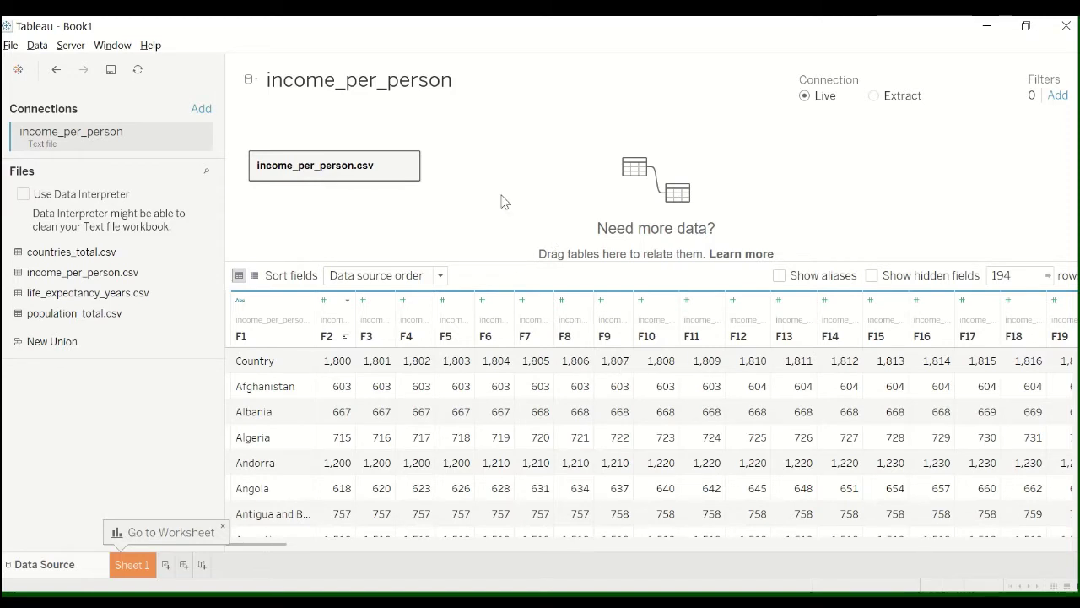
Set the income_per_person.csv table to take its field names from the first row
{"action": "left_click", "coordinate": [407, 165]}
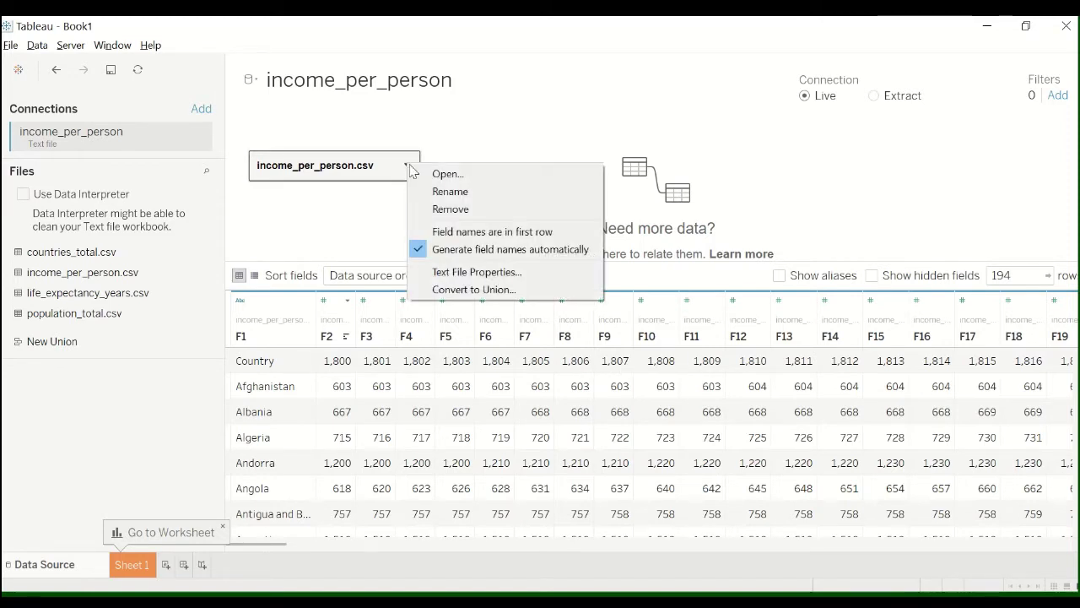
{"action": "left_click", "coordinate": [453, 232]}
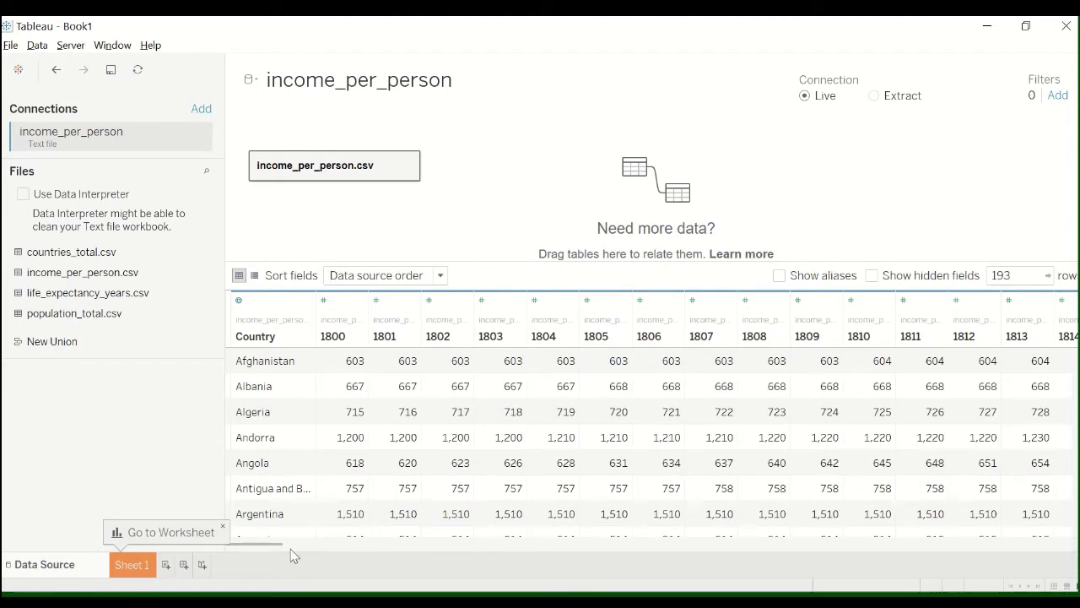
{"action": "left_click_drag", "start_coordinate": [272, 547], "coordinate": [232, 548]}
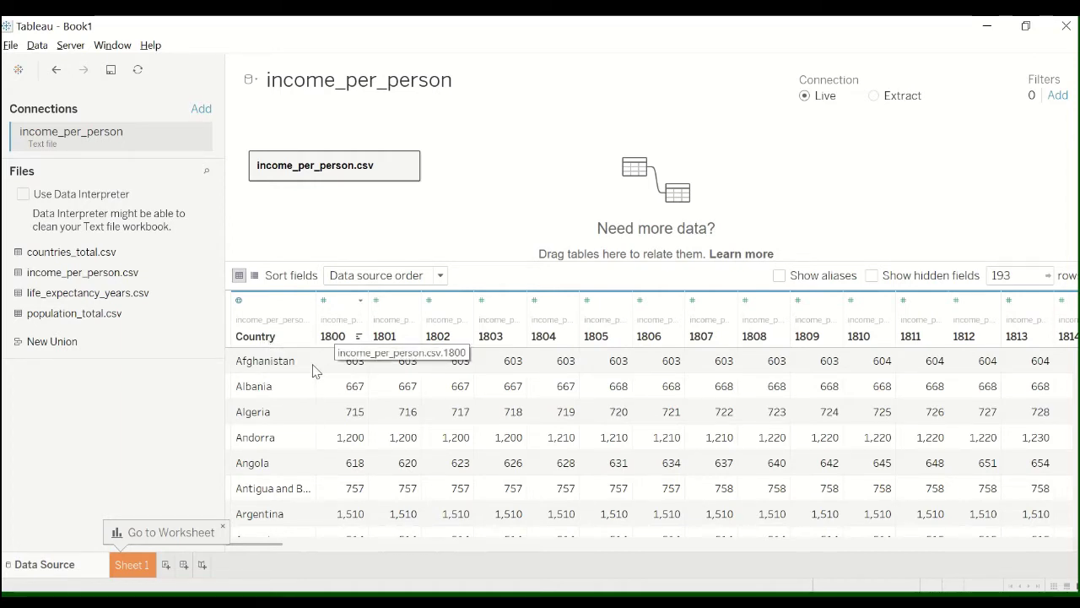
{"action": "left_click", "coordinate": [340, 323]}
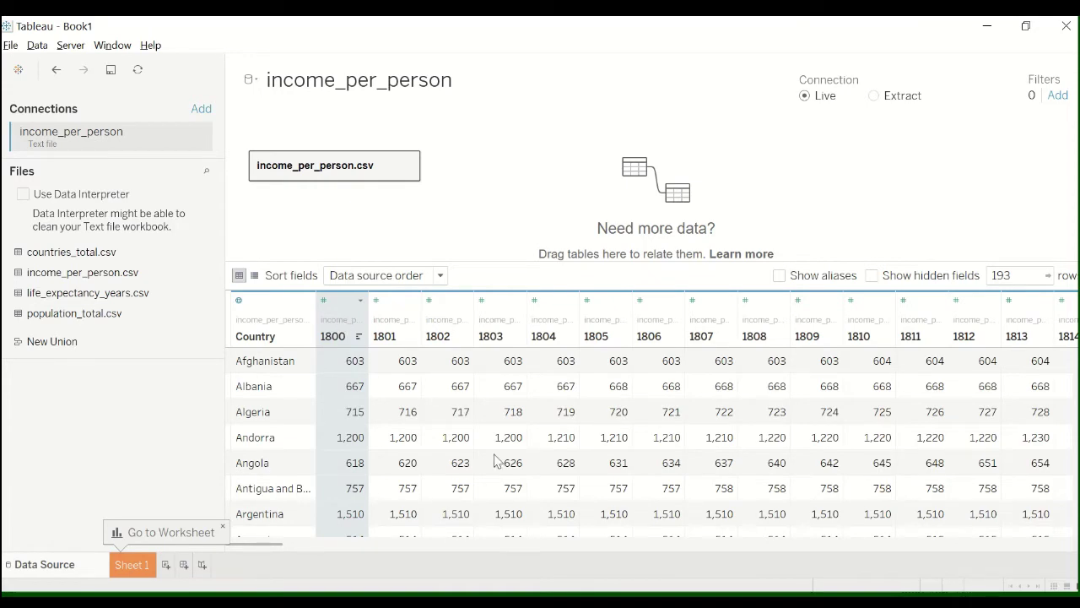
{"action": "left_click_drag", "start_coordinate": [240, 549], "coordinate": [1055, 572]}
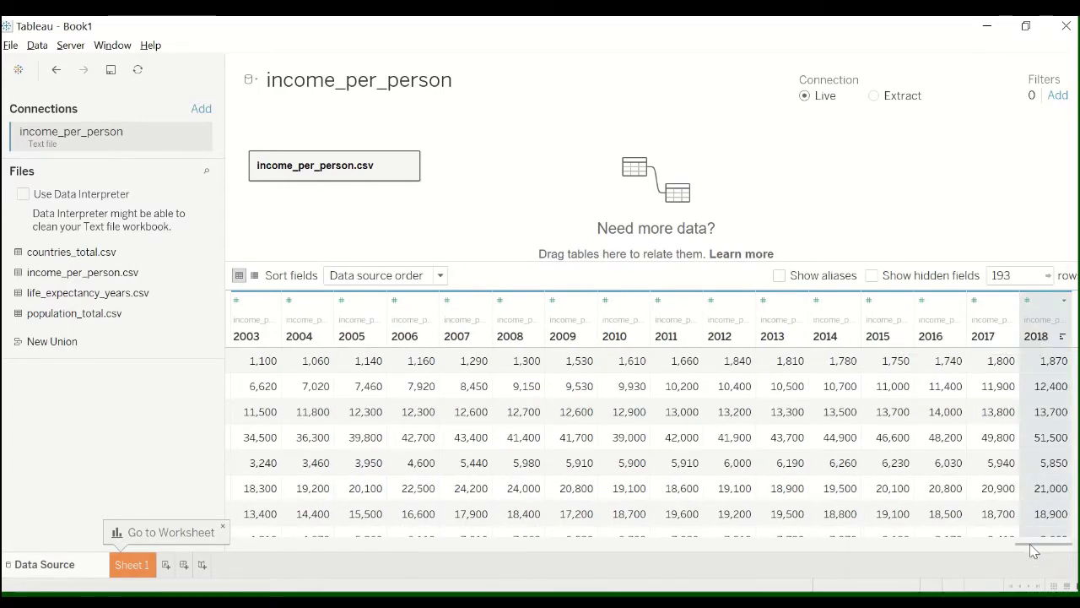
{"action": "left_click_drag", "start_coordinate": [1044, 544], "coordinate": [216, 515]}
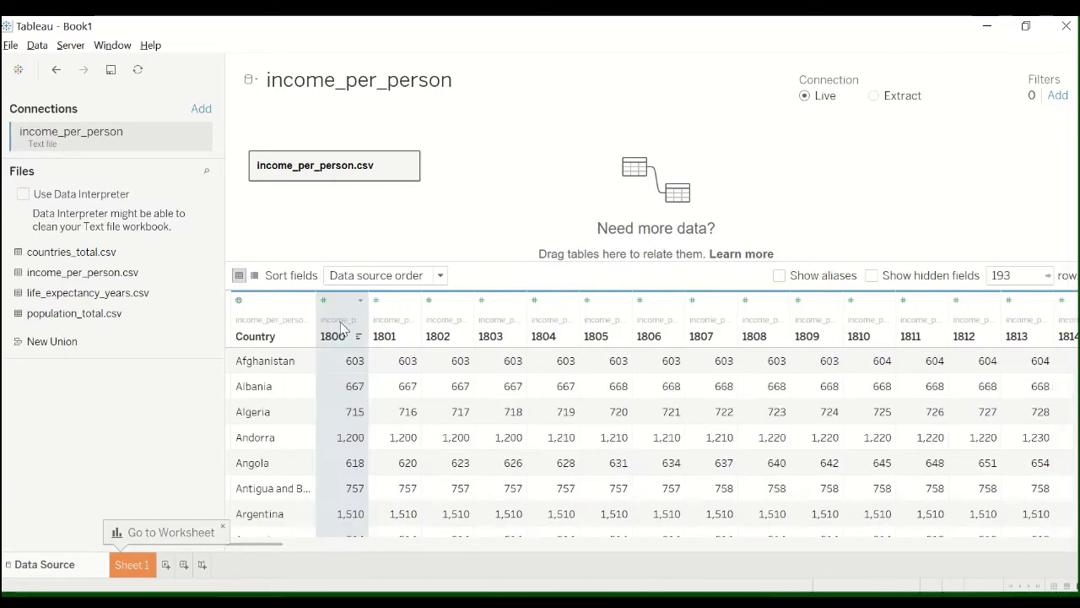
{"action": "left_click", "coordinate": [397, 414]}
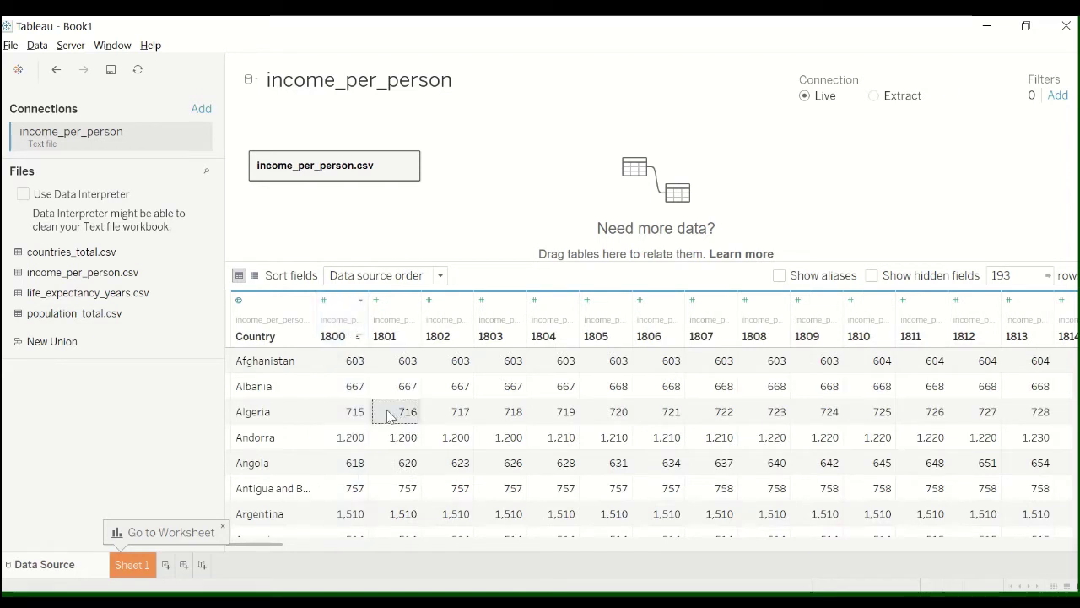
Select all year columns from 1800 through 2018 in the income_per_person data and pivot them
{"action": "left_click", "coordinate": [342, 322]}
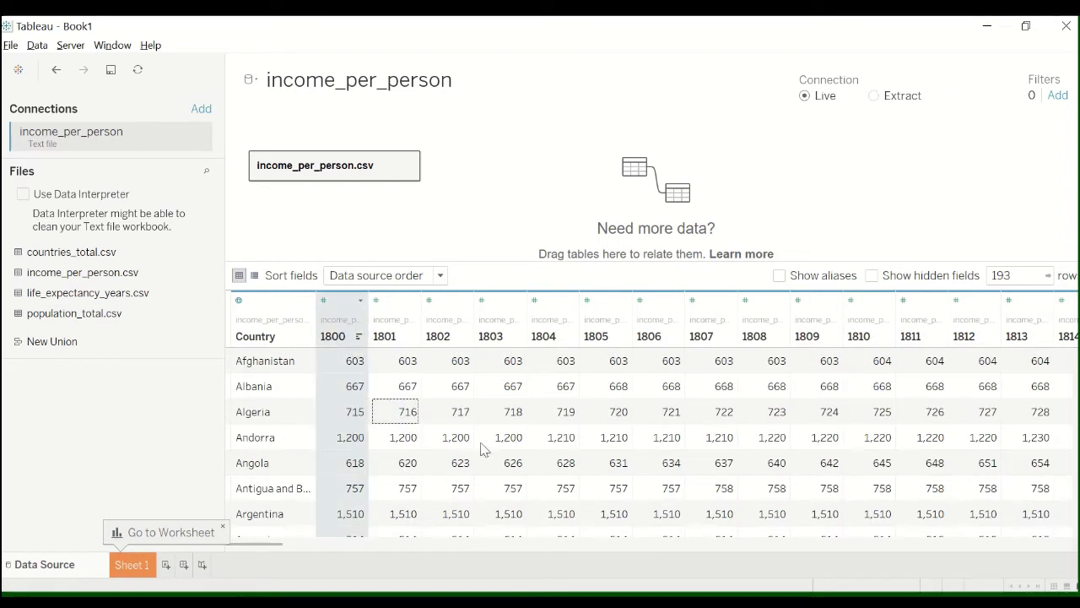
{"action": "left_click_drag", "start_coordinate": [272, 547], "coordinate": [1046, 549]}
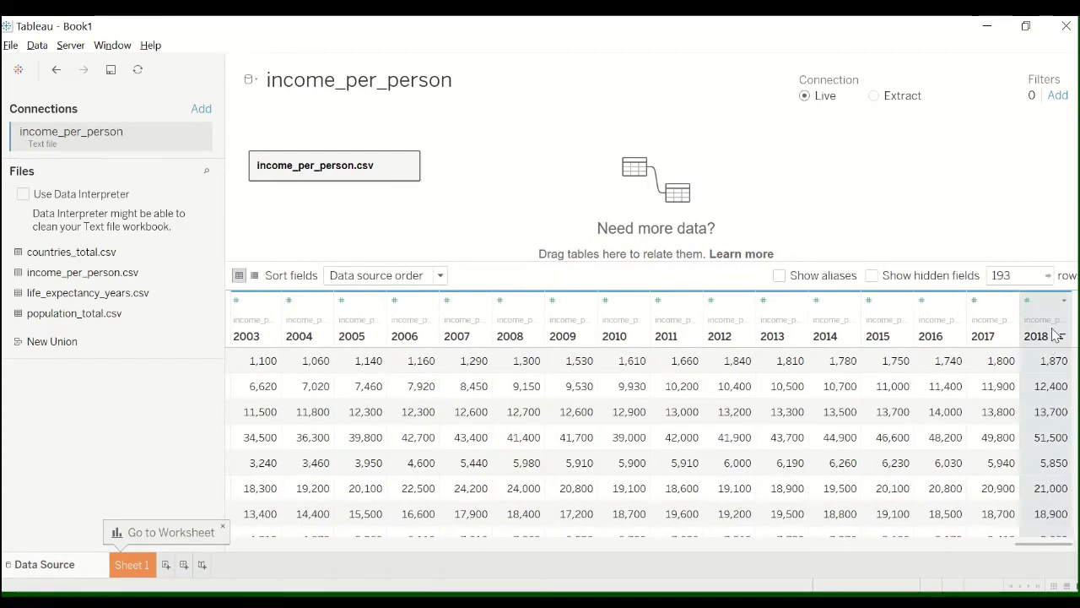
{"action": "left_click_drag", "start_coordinate": [1046, 548], "coordinate": [203, 546]}
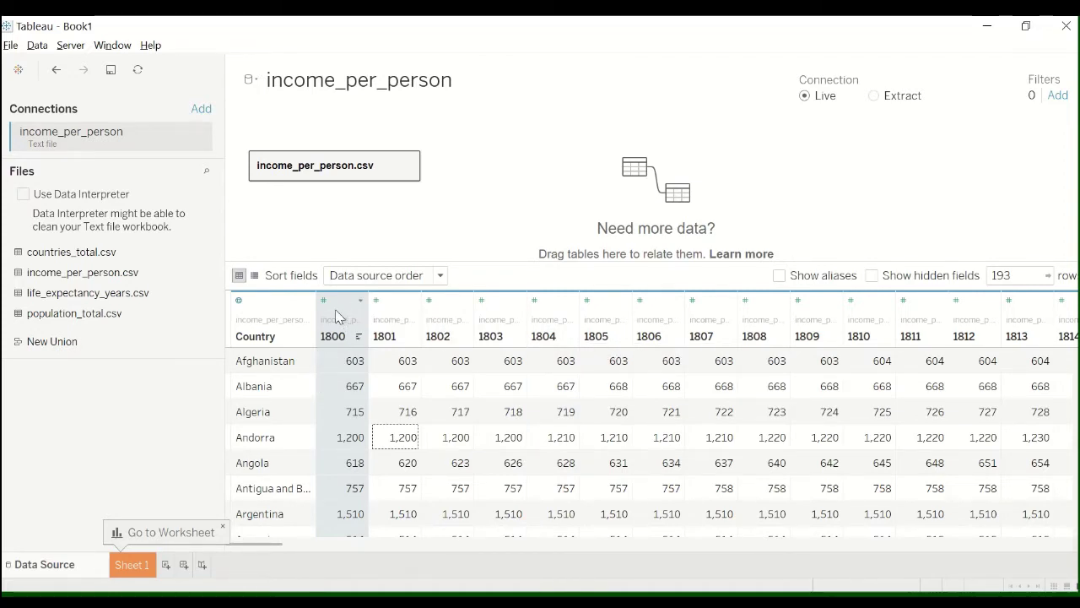
{"action": "left_click_drag", "start_coordinate": [265, 545], "coordinate": [1072, 527]}
{"action": "left_click", "coordinate": [1043, 321], "text": "shift"}
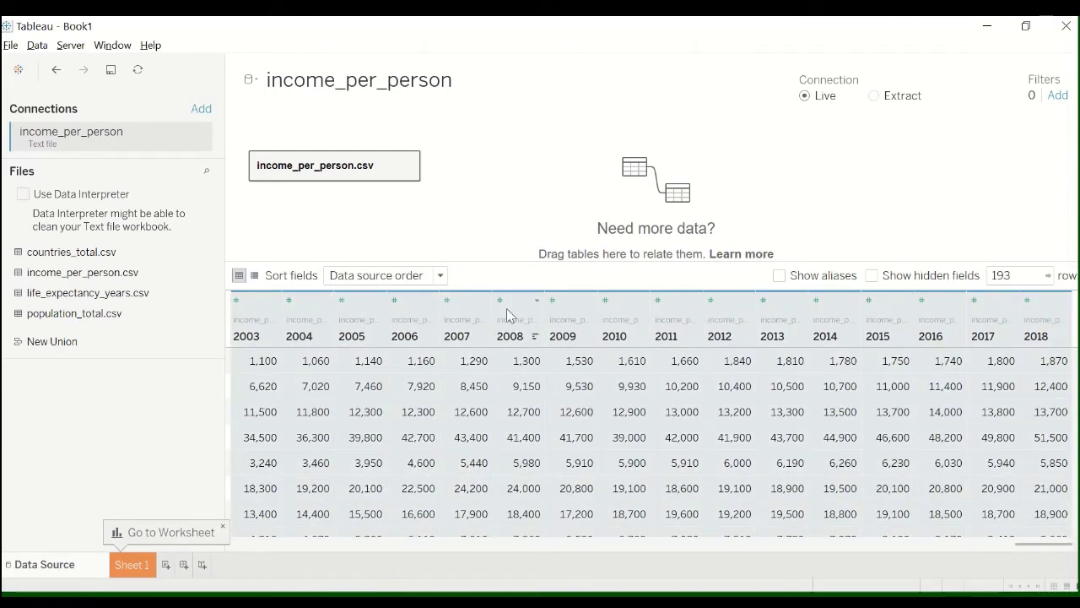
{"action": "right_click", "coordinate": [469, 314]}
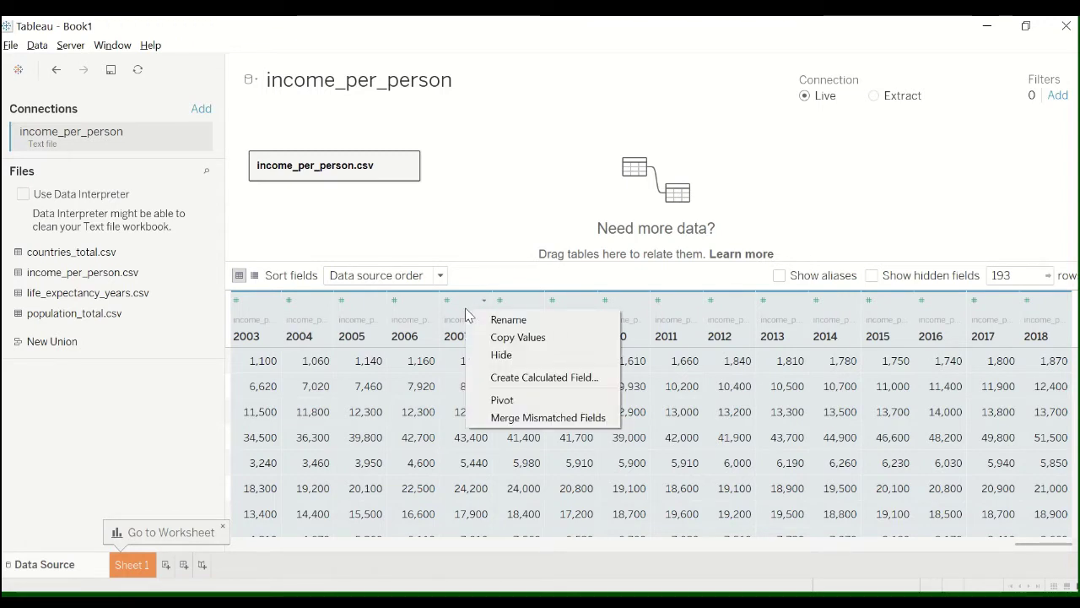
{"action": "left_click", "coordinate": [514, 400]}
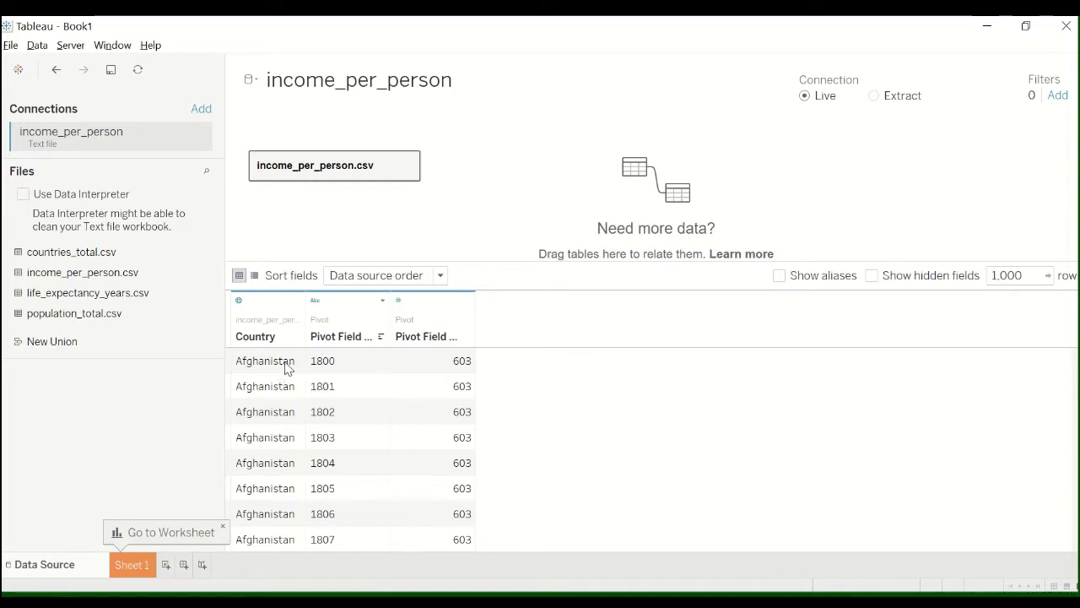
Rename the Pivot Field Names column of the income data as Year
{"action": "scroll", "coordinate": [324, 369], "scroll_direction": "down", "scroll_amount": 19}
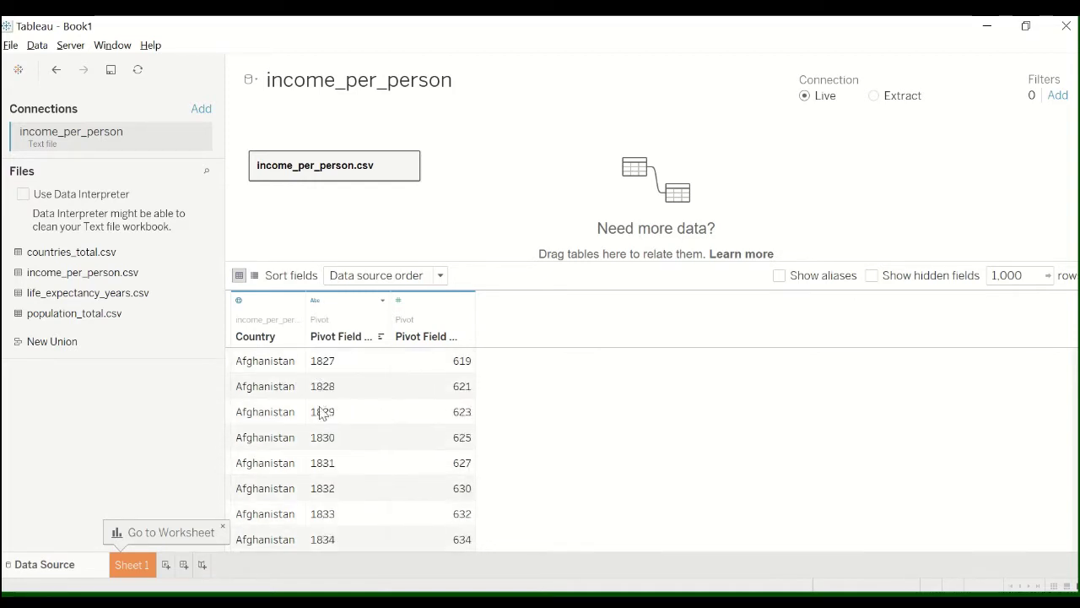
{"action": "scroll", "coordinate": [329, 456], "scroll_direction": "up", "scroll_amount": 19}
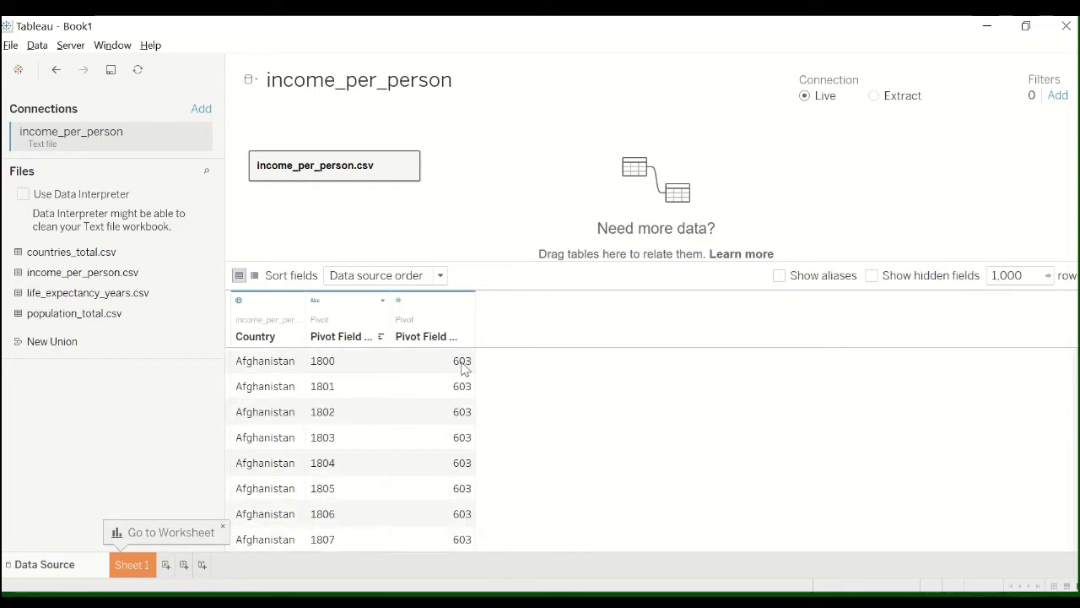
{"action": "double_click", "coordinate": [339, 336]}
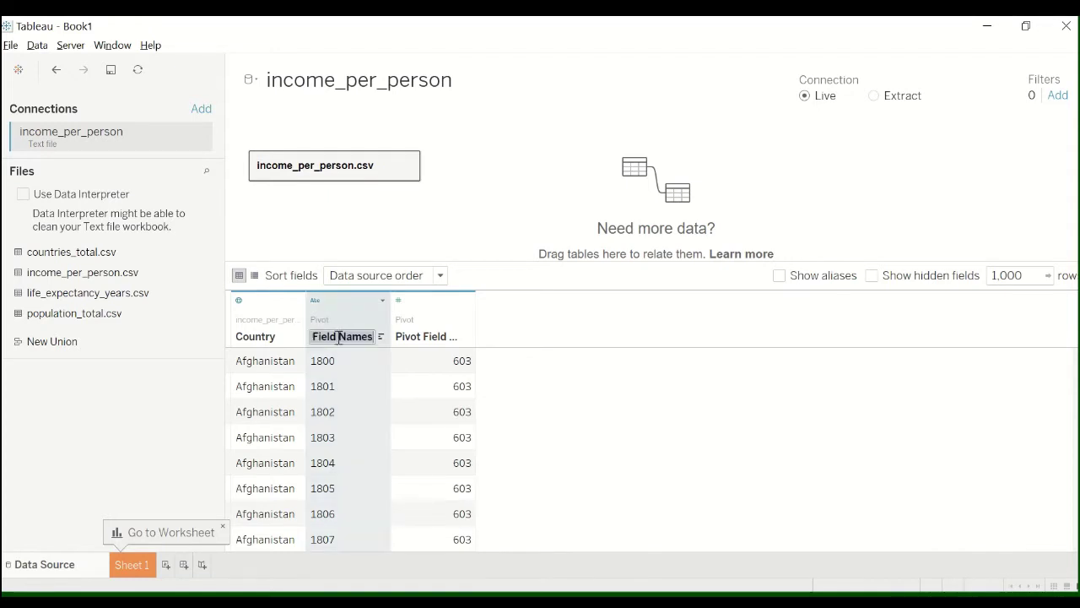
{"action": "type", "text": "Yea"}
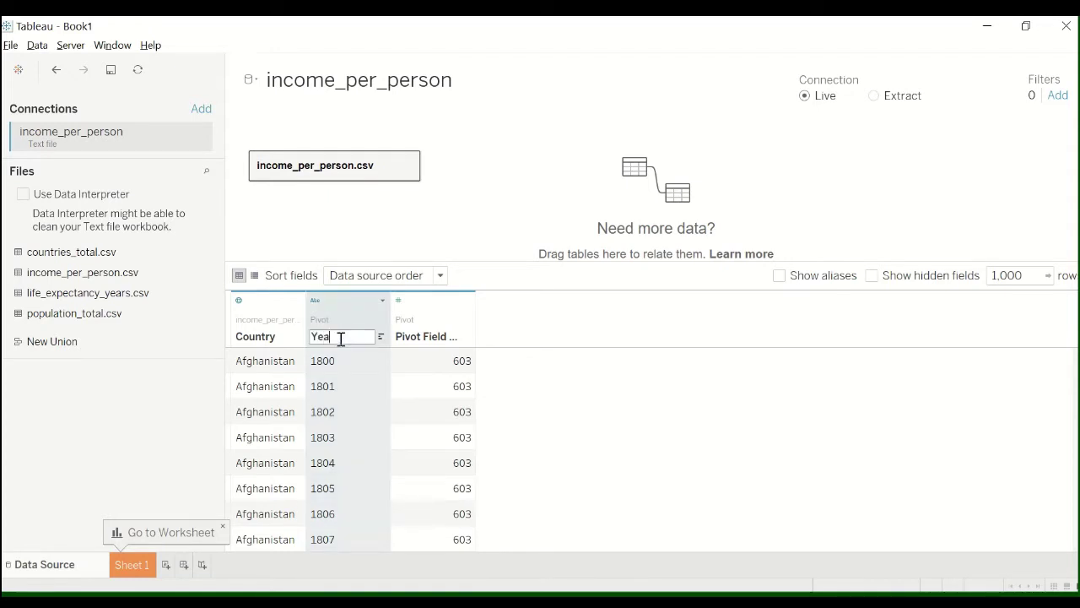
{"action": "type", "text": "r"}
Rename the Pivot Field Values column as Income Per Person
{"action": "double_click", "coordinate": [426, 336]}
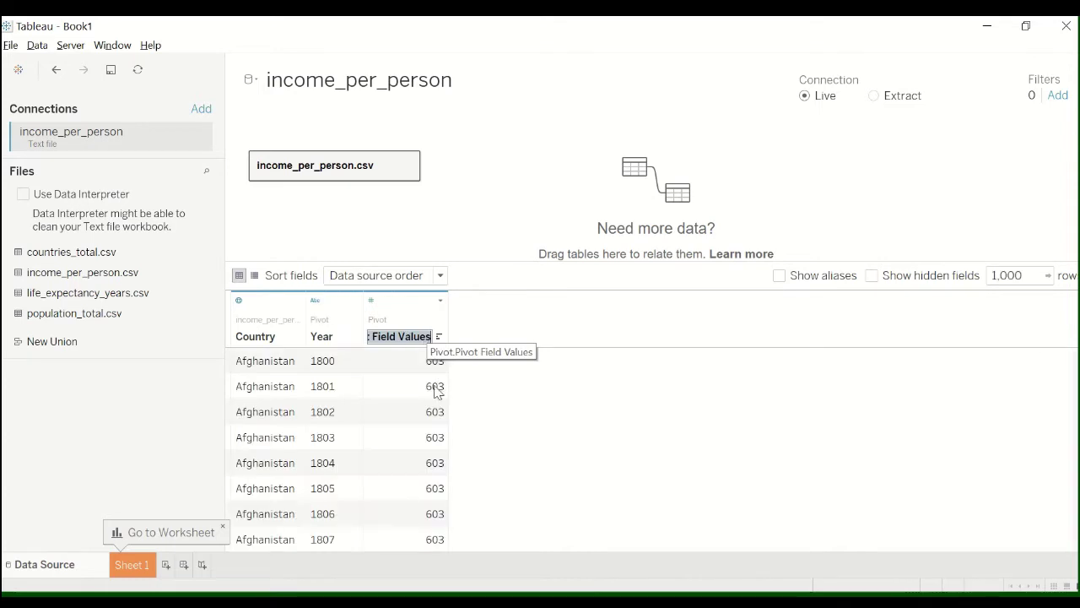
{"action": "type", "text": "Inc"}
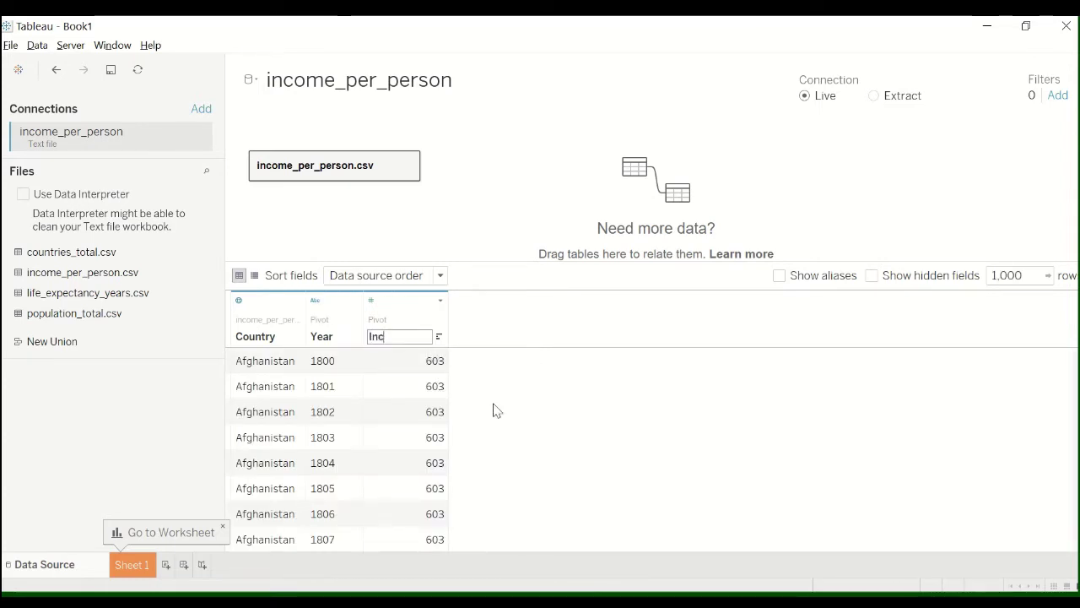
{"action": "type", "text": "ome Per Person"}
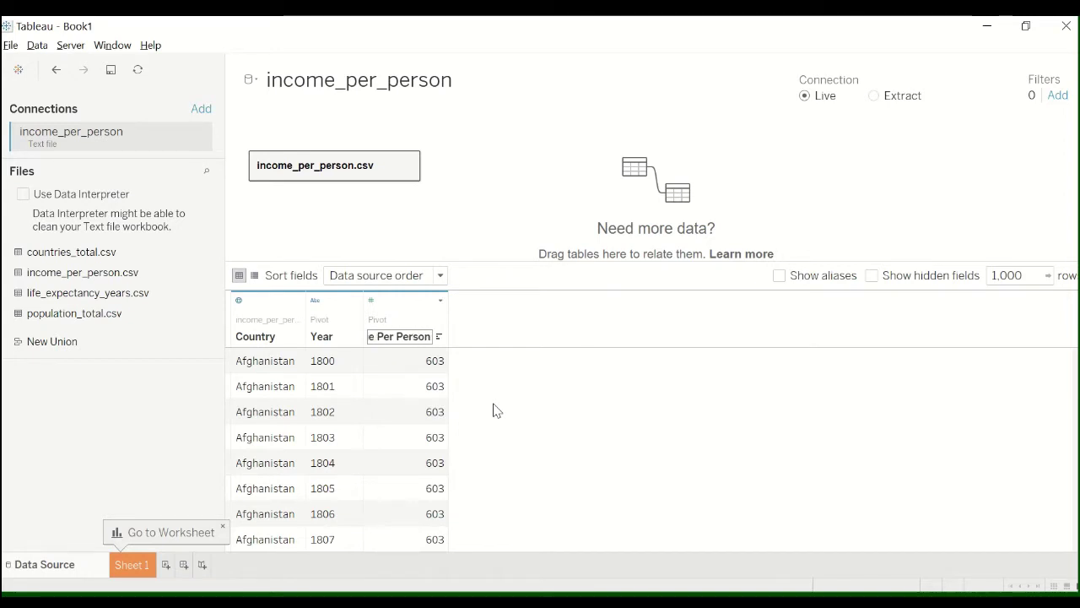
{"action": "key", "text": "Return"}
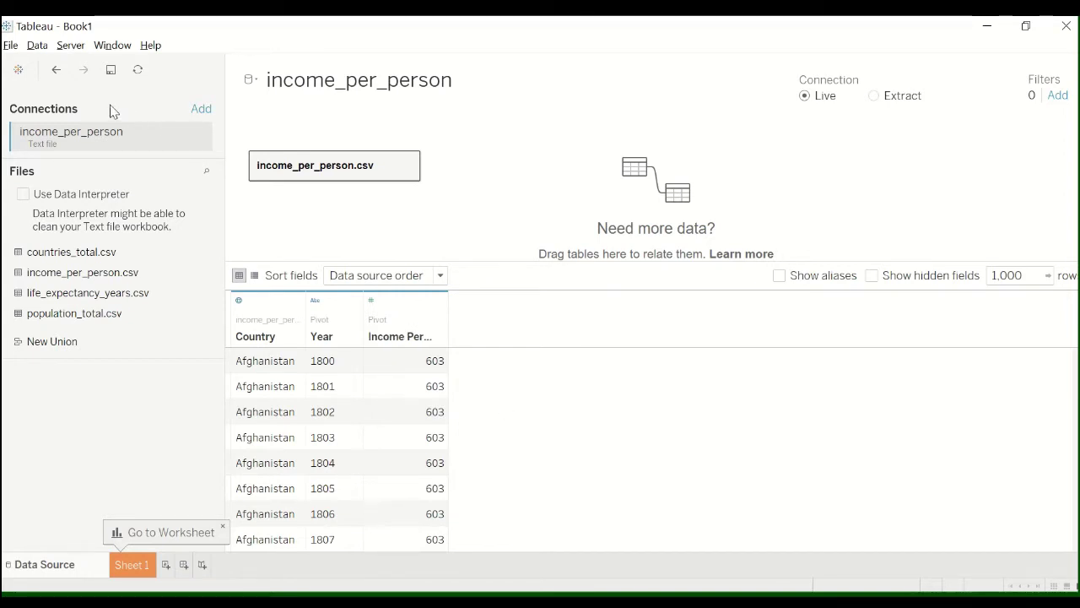
Add the text file life_expectancy_years as a new data source, and reopen it for editing from Sheet 1
{"action": "left_click", "coordinate": [10, 46]}
{"action": "mouse_move", "coordinate": [45, 35]}
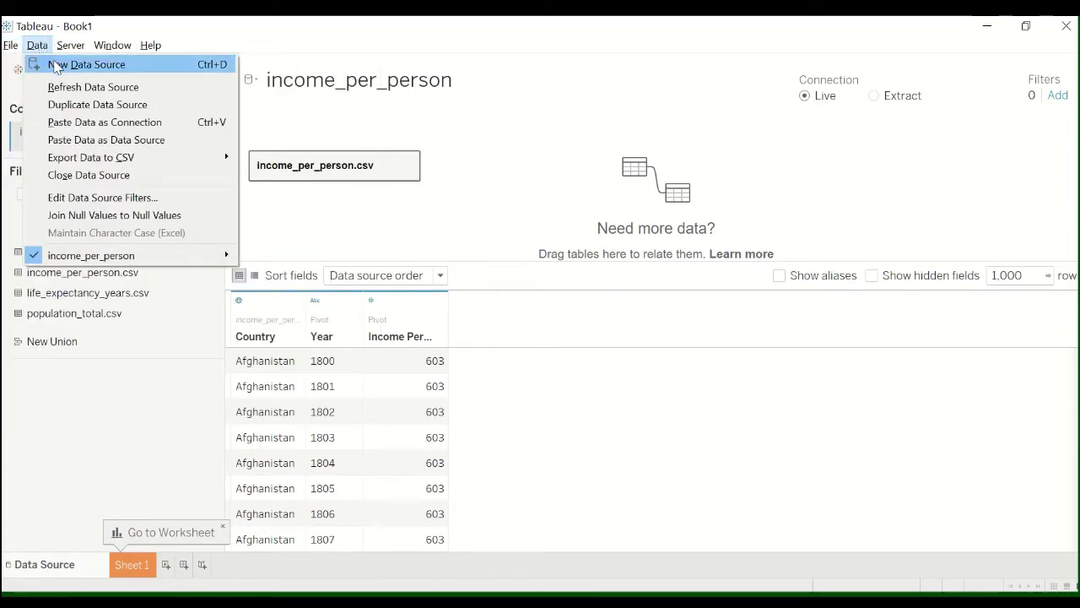
{"action": "left_click", "coordinate": [84, 64]}
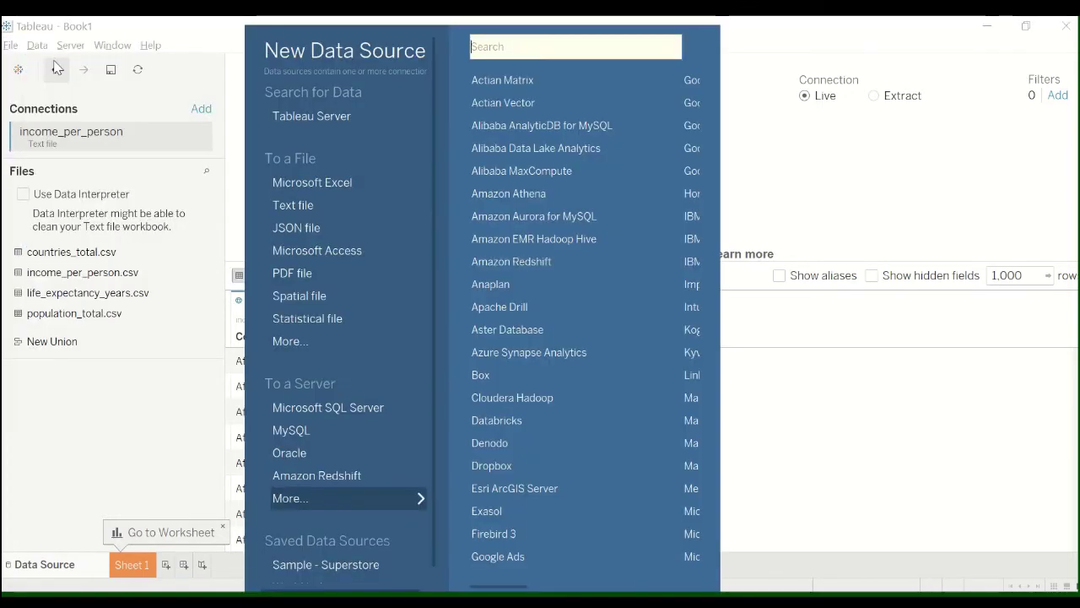
{"action": "left_click", "coordinate": [313, 205]}
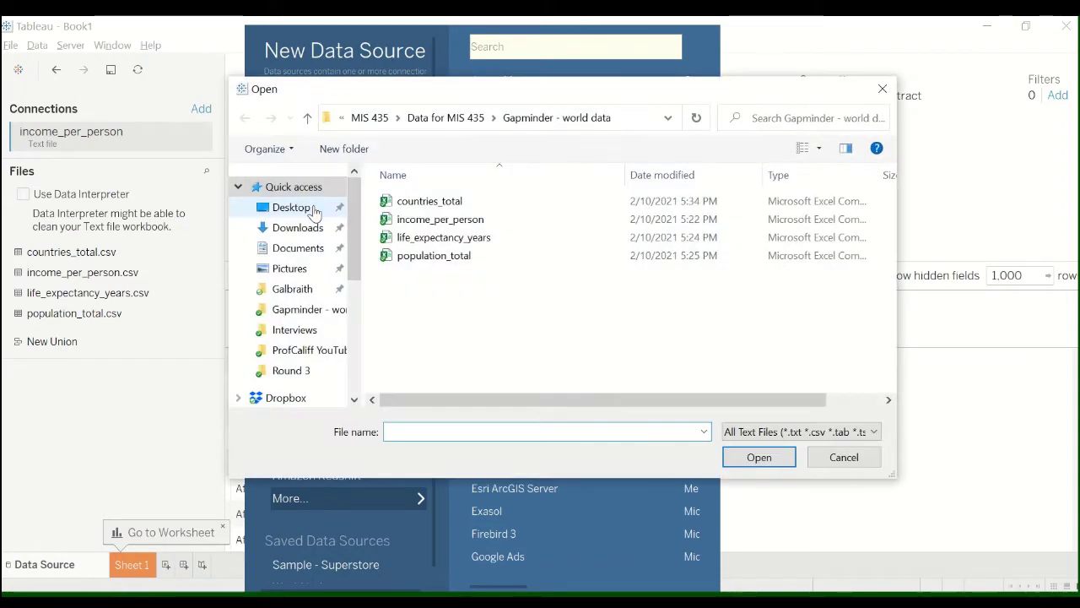
{"action": "left_click", "coordinate": [447, 238]}
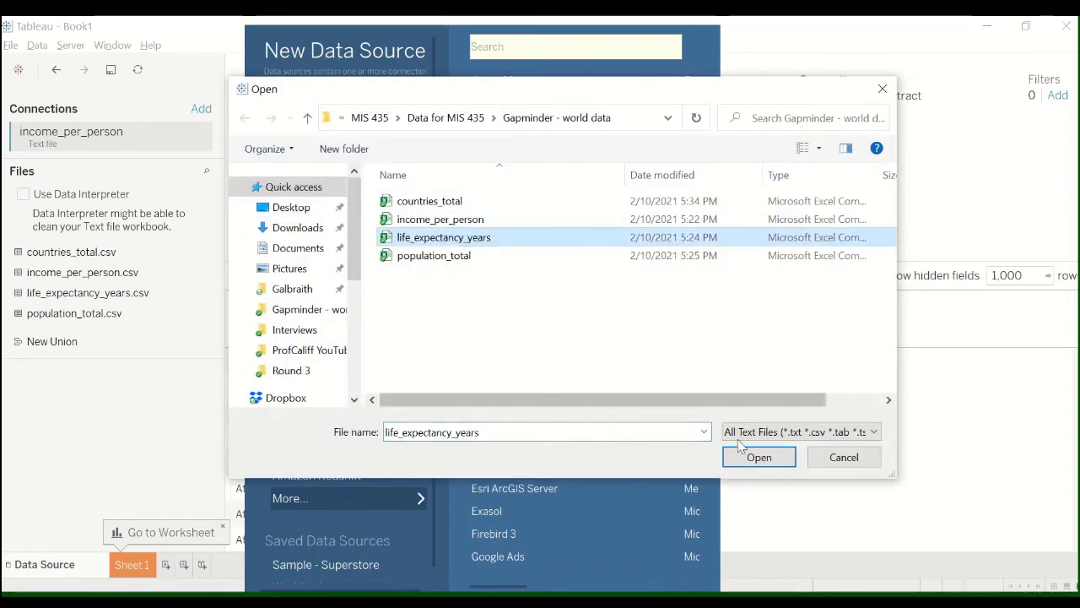
{"action": "left_click", "coordinate": [758, 460]}
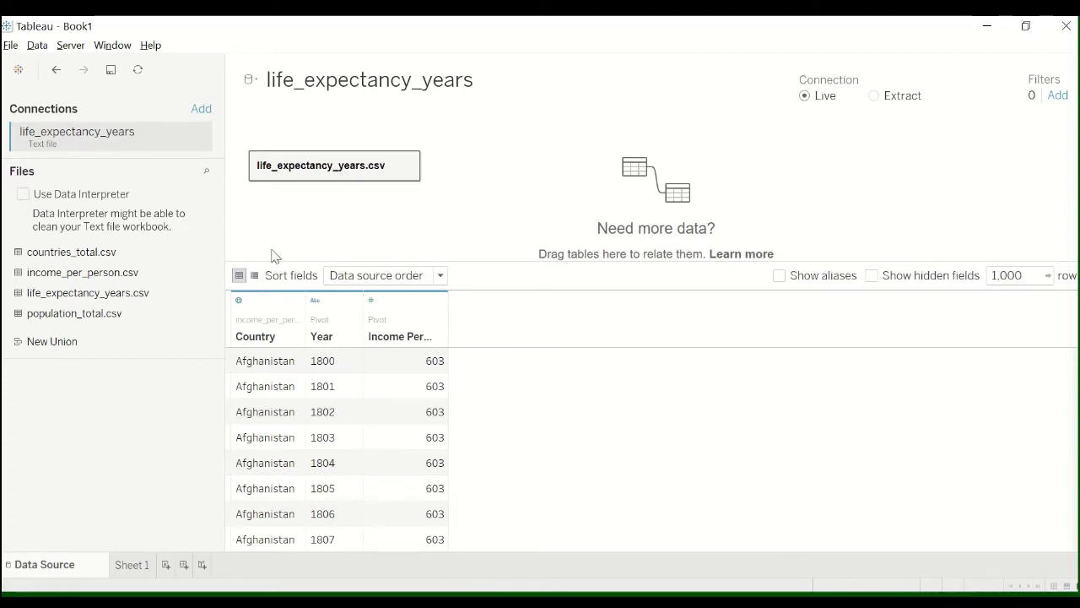
{"action": "left_click", "coordinate": [132, 565]}
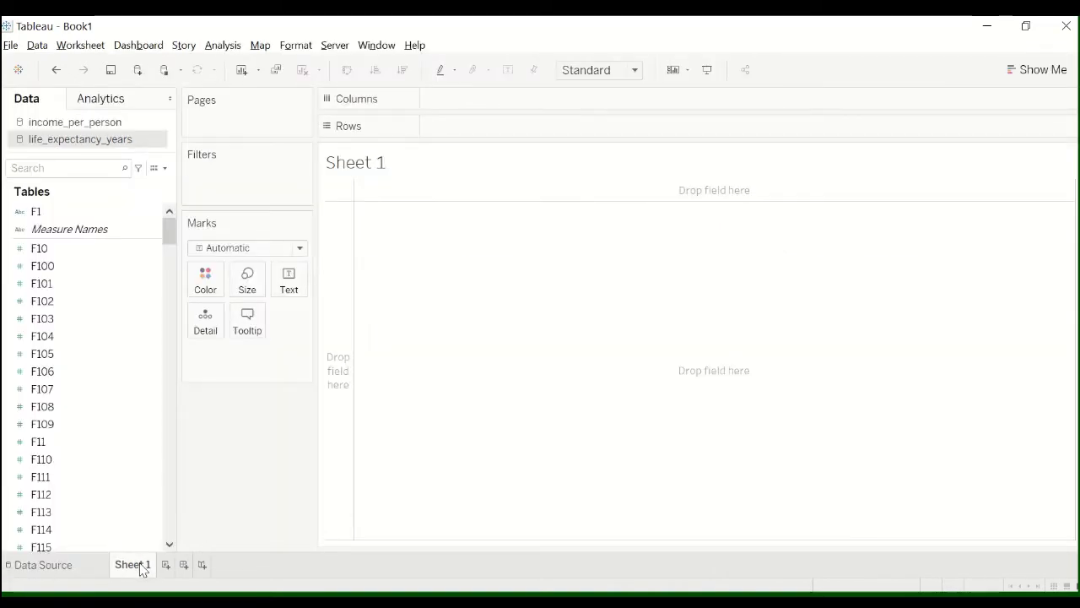
{"action": "double_click", "coordinate": [89, 142]}
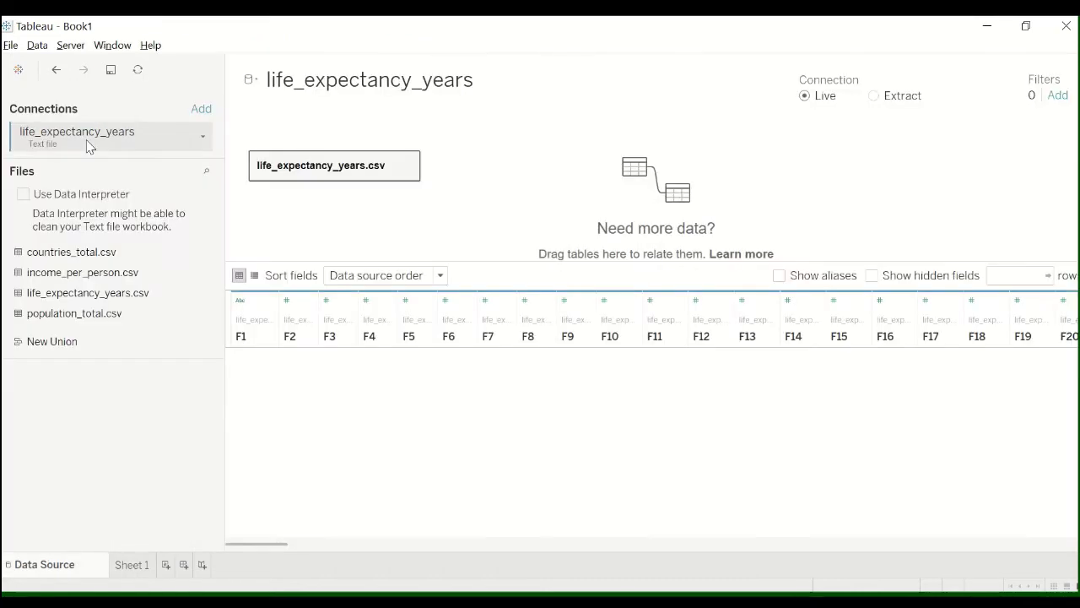
Check the income_per_person data source from Sheet 1, and reopen the life_expectancy_years data source for editing
{"action": "left_click", "coordinate": [139, 567]}
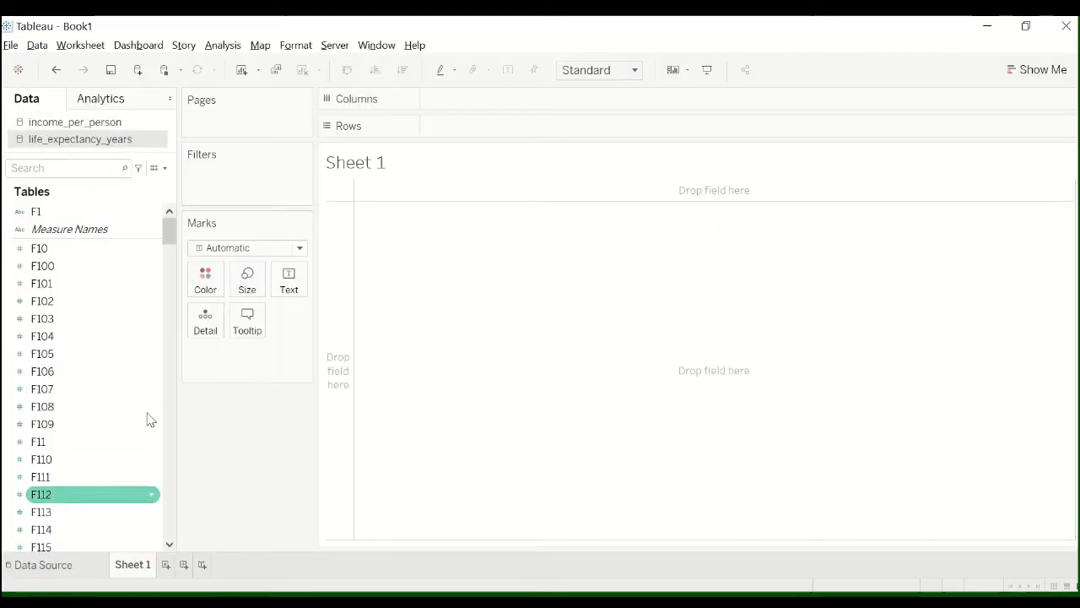
{"action": "left_click", "coordinate": [86, 121]}
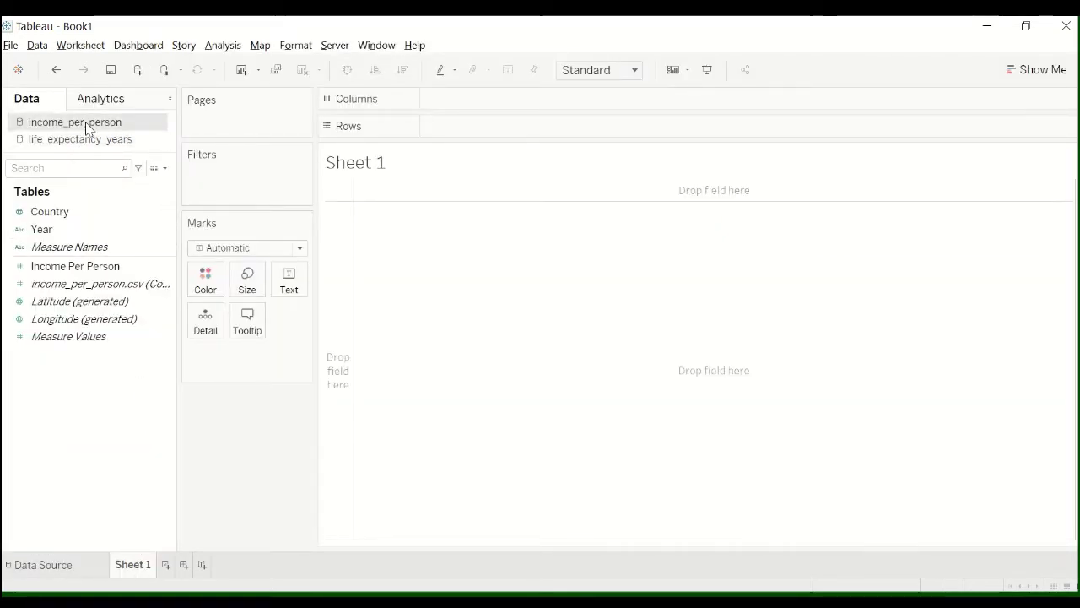
{"action": "double_click", "coordinate": [85, 121]}
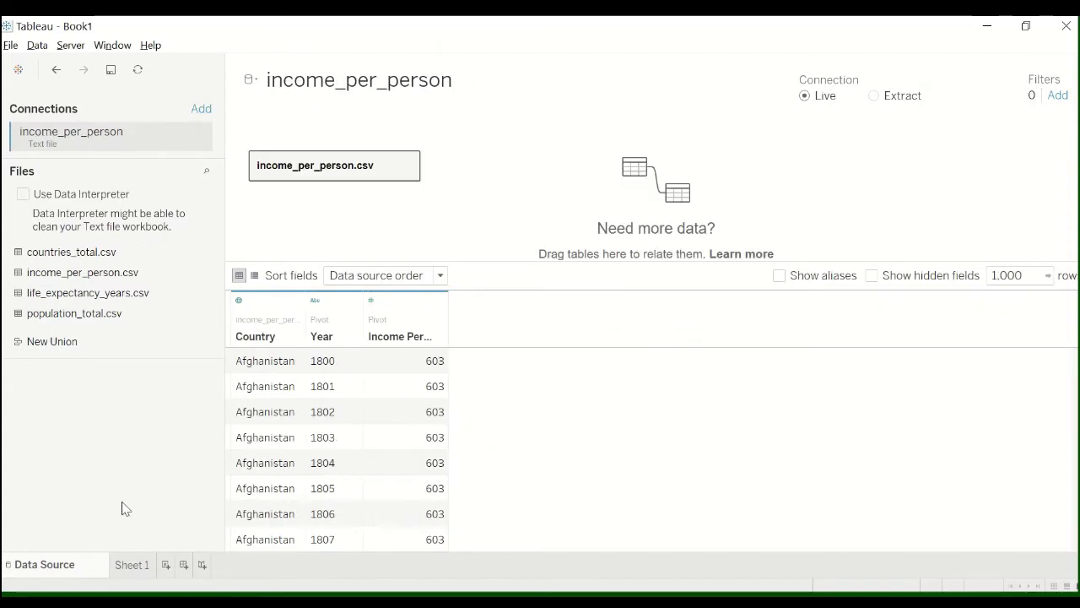
{"action": "left_click", "coordinate": [129, 564]}
{"action": "double_click", "coordinate": [95, 142]}
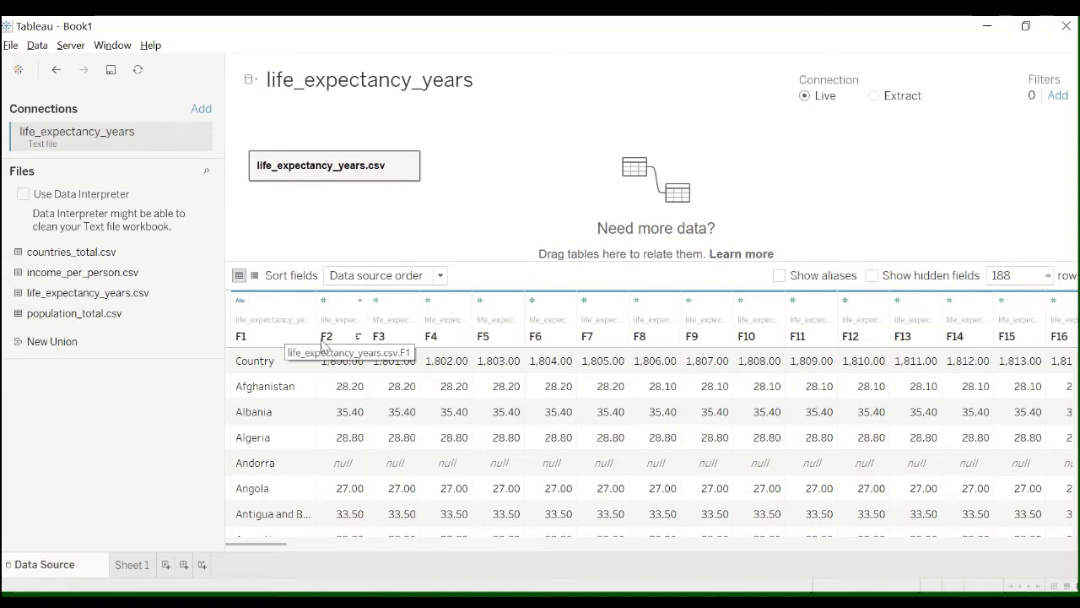
Clean the life_expectancy_years text file with Data Interpreter
{"action": "left_click", "coordinate": [408, 166]}
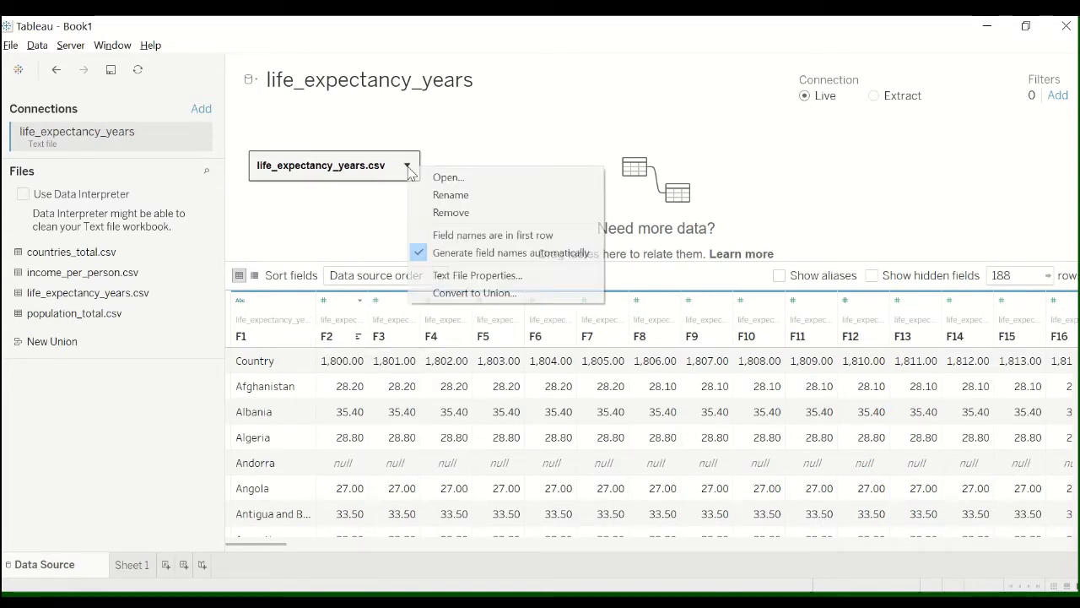
{"action": "left_click", "coordinate": [393, 212]}
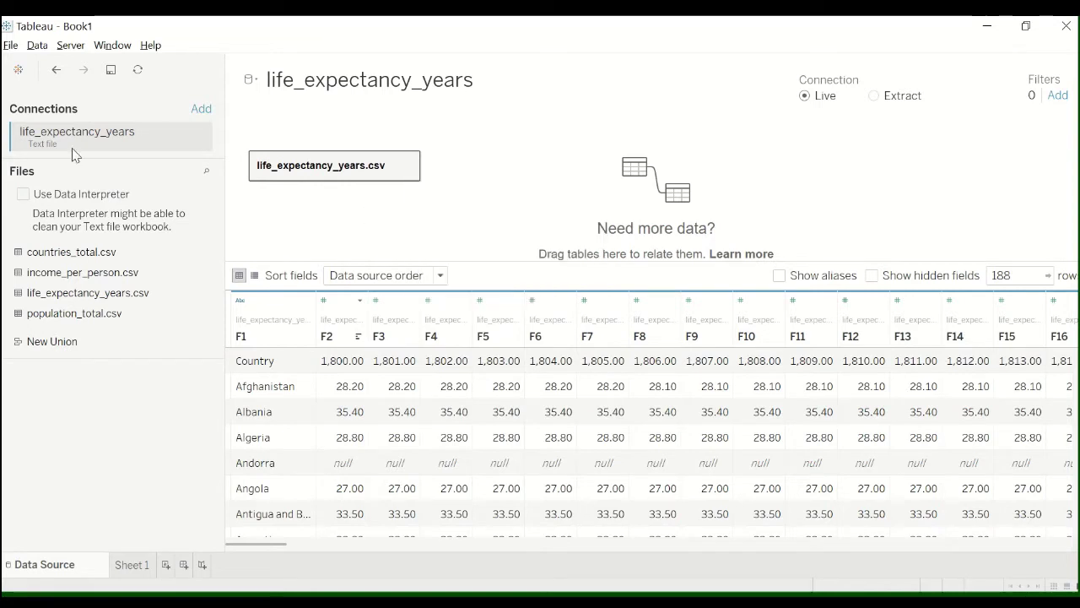
{"action": "left_click", "coordinate": [23, 195]}
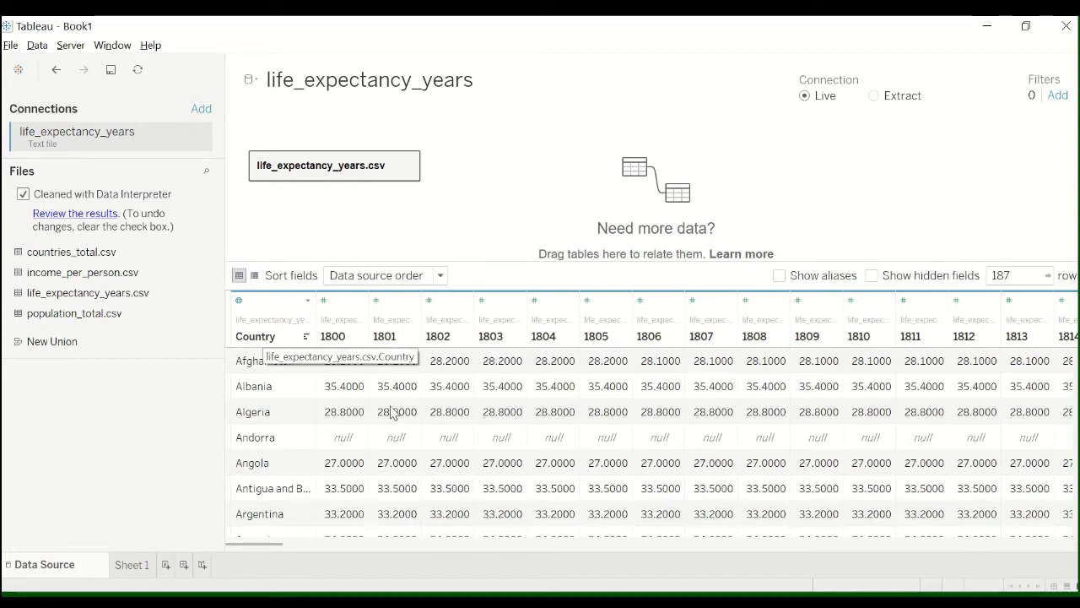
Select all year columns from 1800 through 2018 in the life_expectancy_years data and pivot them
{"action": "left_click", "coordinate": [340, 337]}
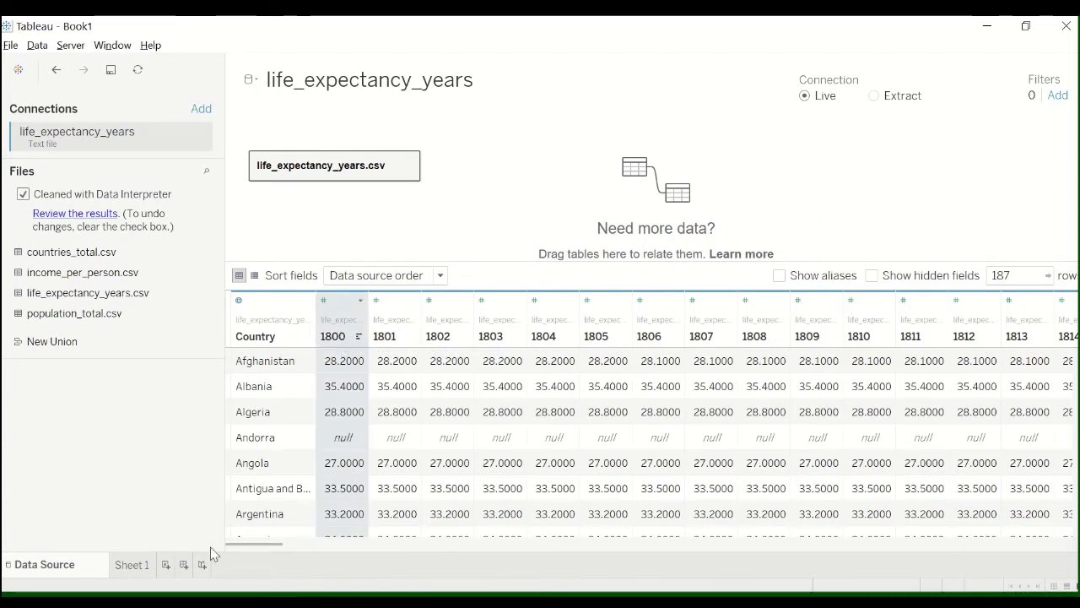
{"action": "left_click_drag", "start_coordinate": [245, 545], "coordinate": [1072, 560]}
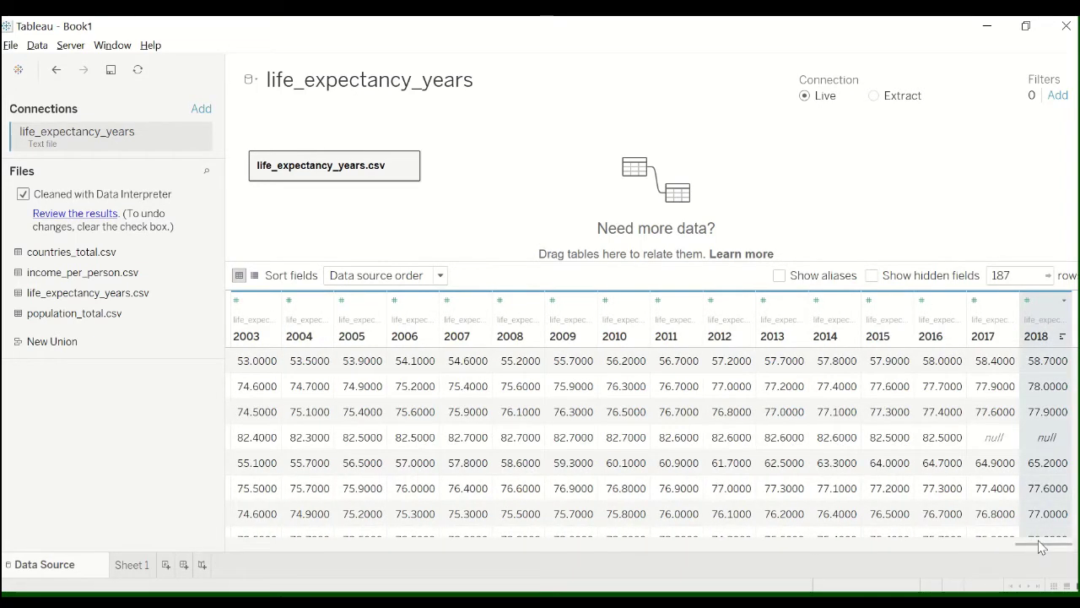
{"action": "left_click_drag", "start_coordinate": [1043, 549], "coordinate": [189, 564]}
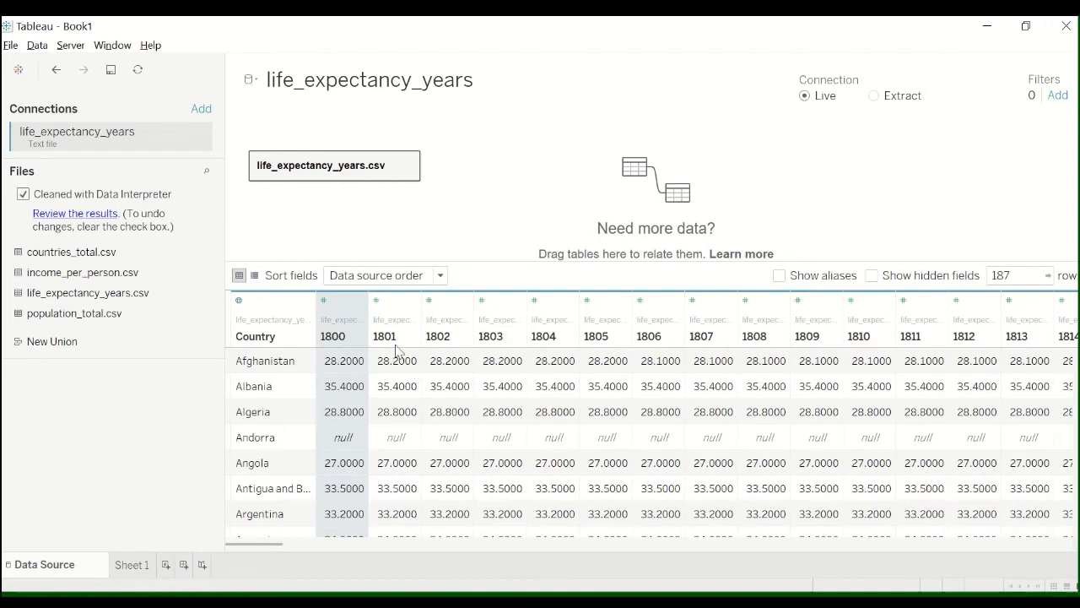
{"action": "left_click", "coordinate": [555, 322], "text": "shift"}
{"action": "left_click", "coordinate": [350, 321]}
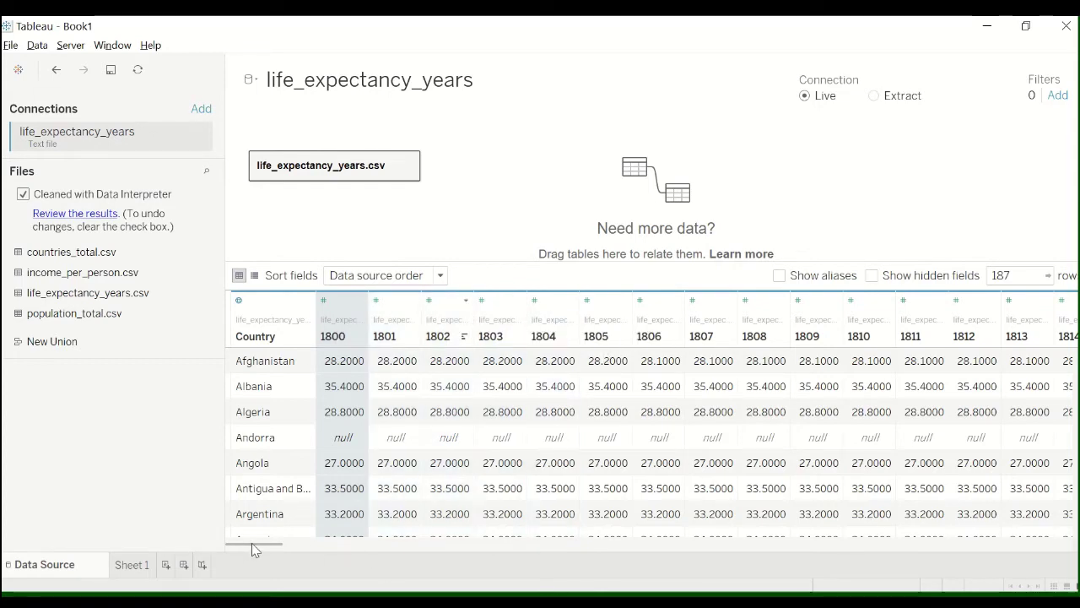
{"action": "left_click_drag", "start_coordinate": [254, 545], "coordinate": [1048, 559]}
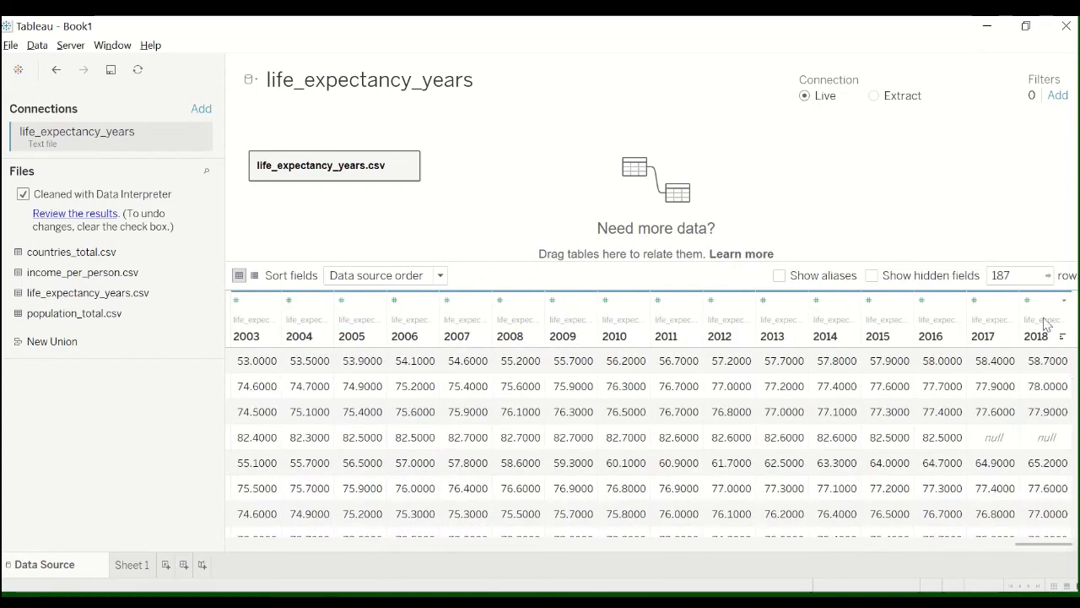
{"action": "left_click", "coordinate": [1043, 323], "text": "shift"}
{"action": "right_click", "coordinate": [783, 300]}
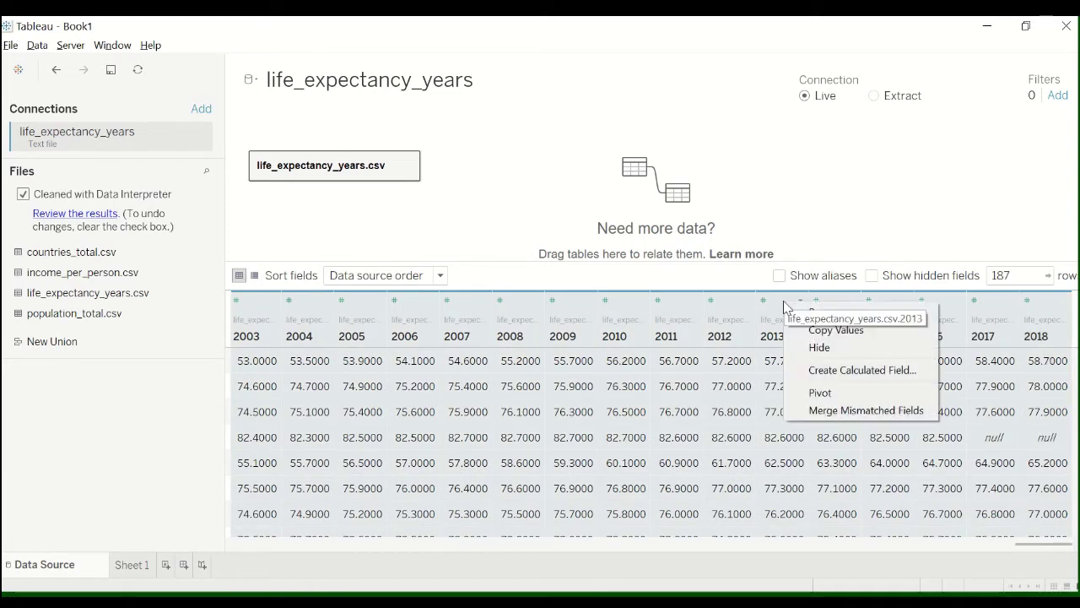
{"action": "left_click", "coordinate": [832, 393]}
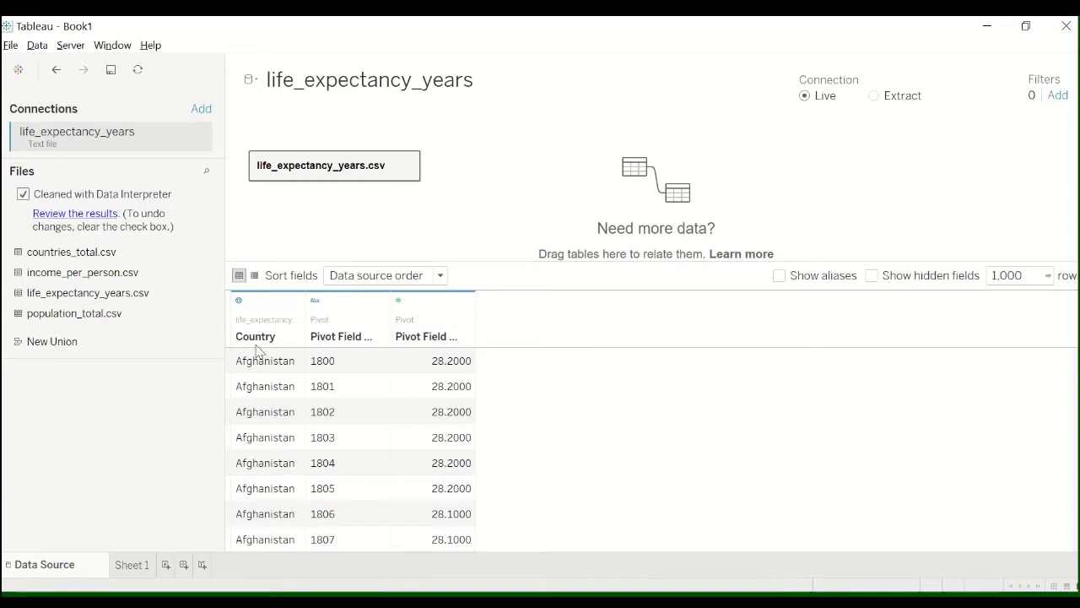
Rename the Pivot Field Names column of the life expectancy data as Year and the Pivot Field Values column as Life Expectancy
{"action": "double_click", "coordinate": [349, 338]}
{"action": "type", "text": "Year"}
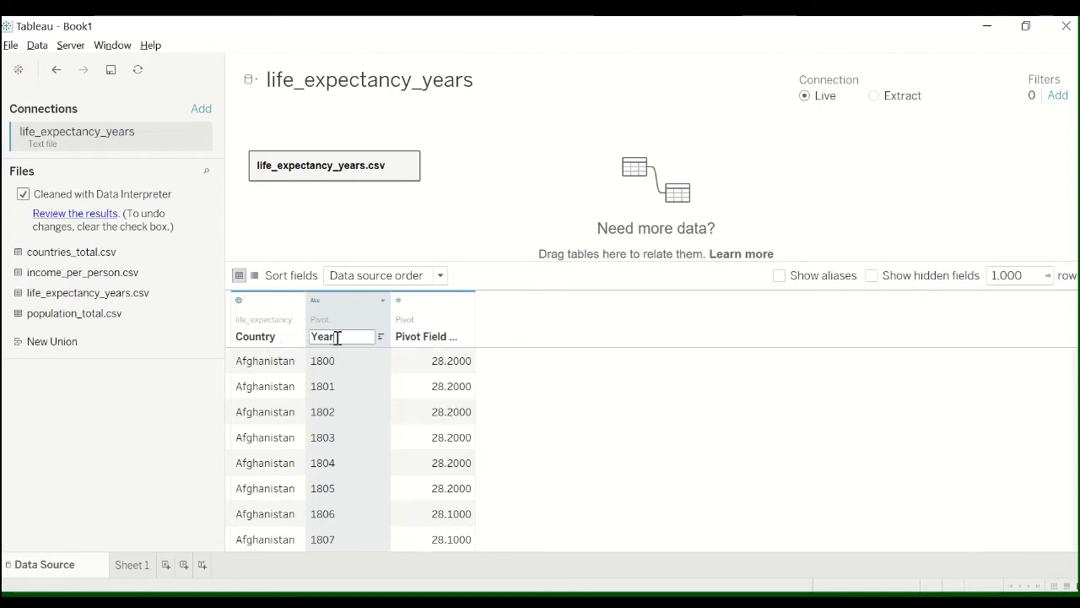
{"action": "double_click", "coordinate": [414, 336]}
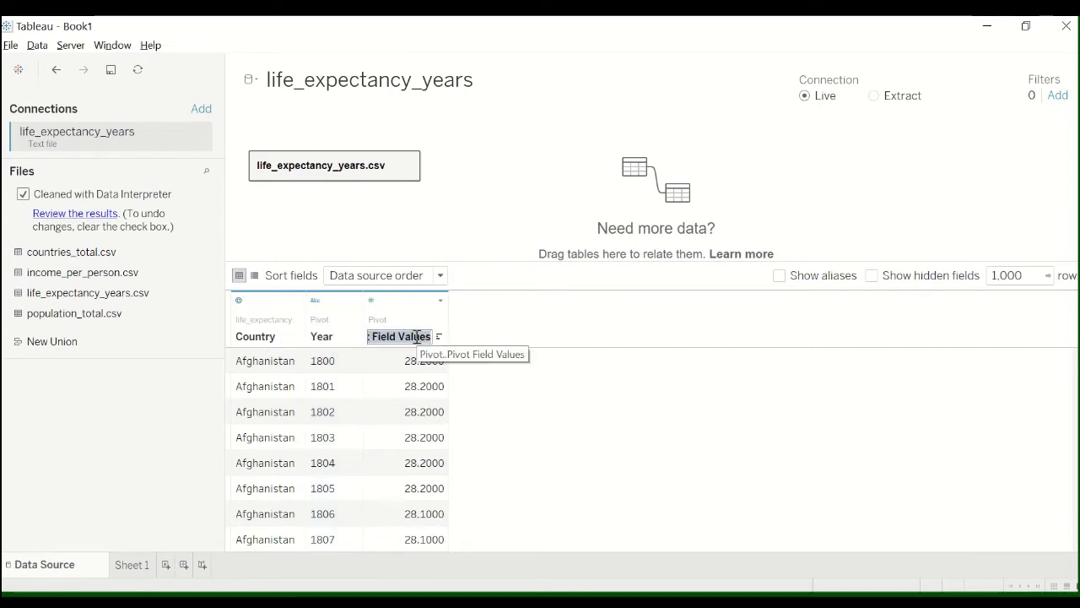
{"action": "type", "text": "L"}
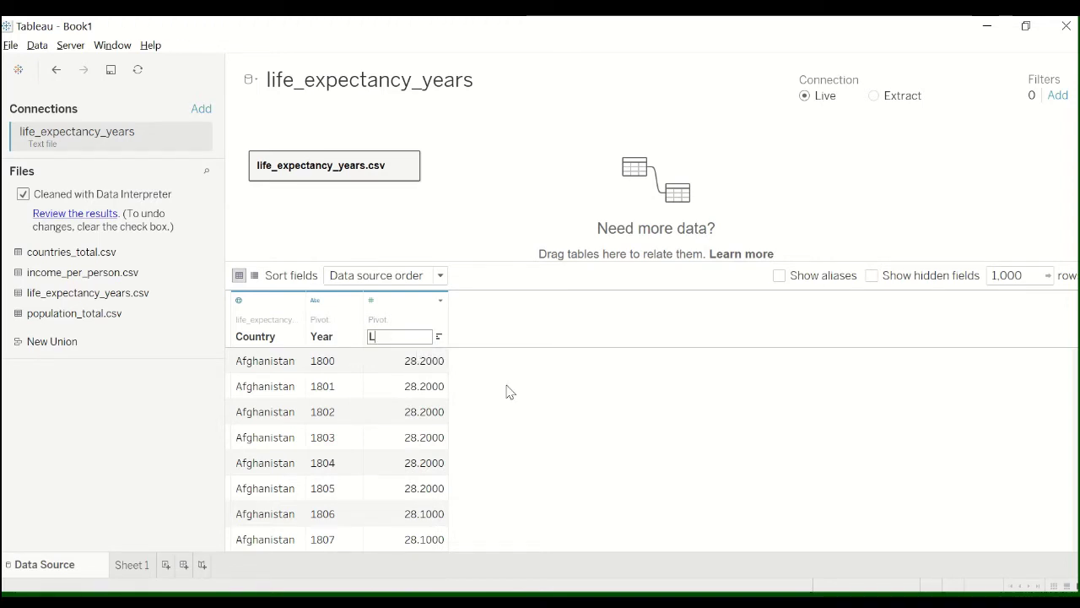
{"action": "type", "text": "ife Expectancy"}
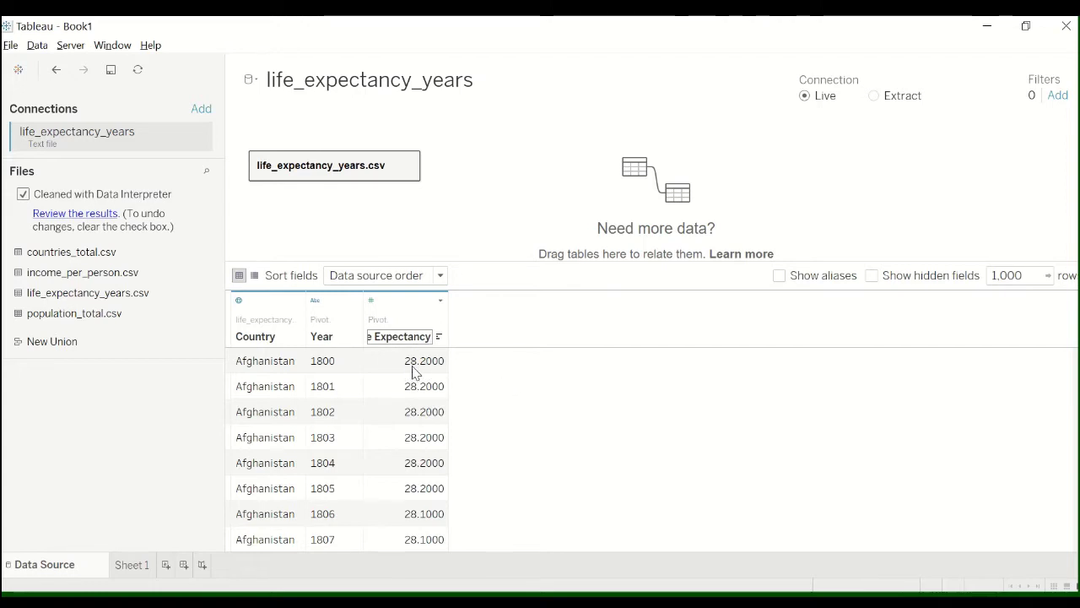
{"action": "key", "text": "Return"}
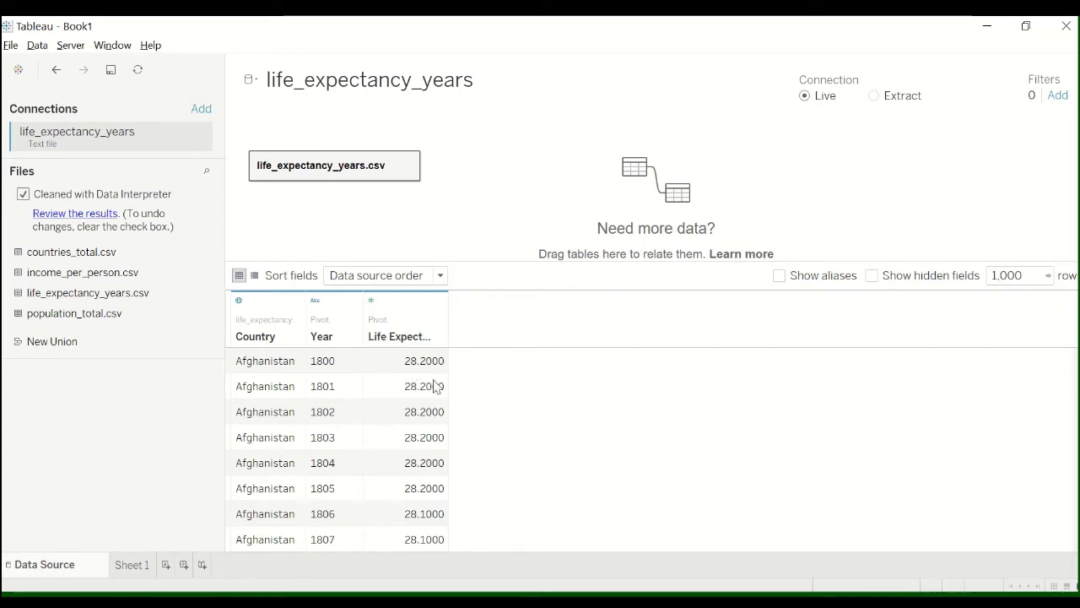
Add the text file population_total from the Gapminder - world data folder as a new data source
{"action": "scroll", "coordinate": [413, 405], "scroll_direction": "down", "scroll_amount": 8}
{"action": "scroll", "coordinate": [397, 432], "scroll_direction": "down", "scroll_amount": 6}
{"action": "scroll", "coordinate": [396, 435], "scroll_direction": "up", "scroll_amount": 14}
{"action": "left_click", "coordinate": [37, 46]}
{"action": "left_click", "coordinate": [48, 64]}
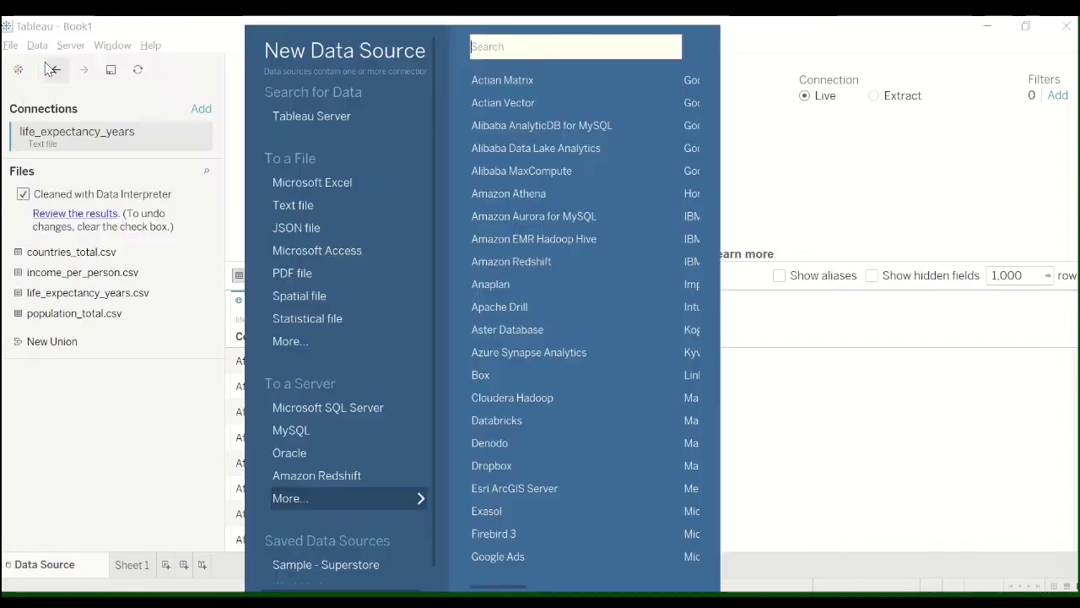
{"action": "left_click", "coordinate": [320, 204]}
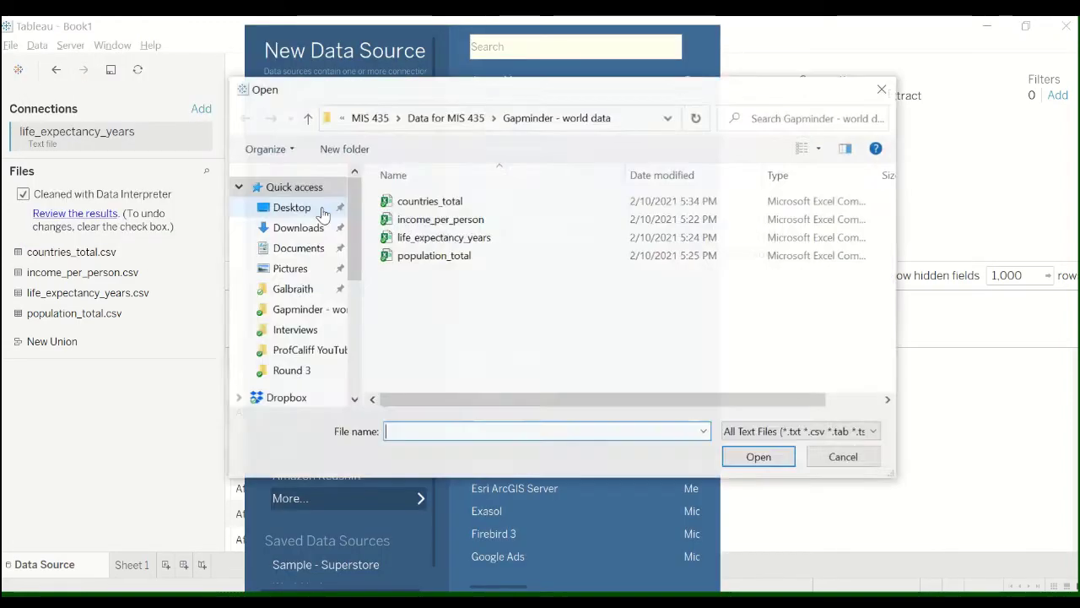
{"action": "left_click", "coordinate": [440, 261]}
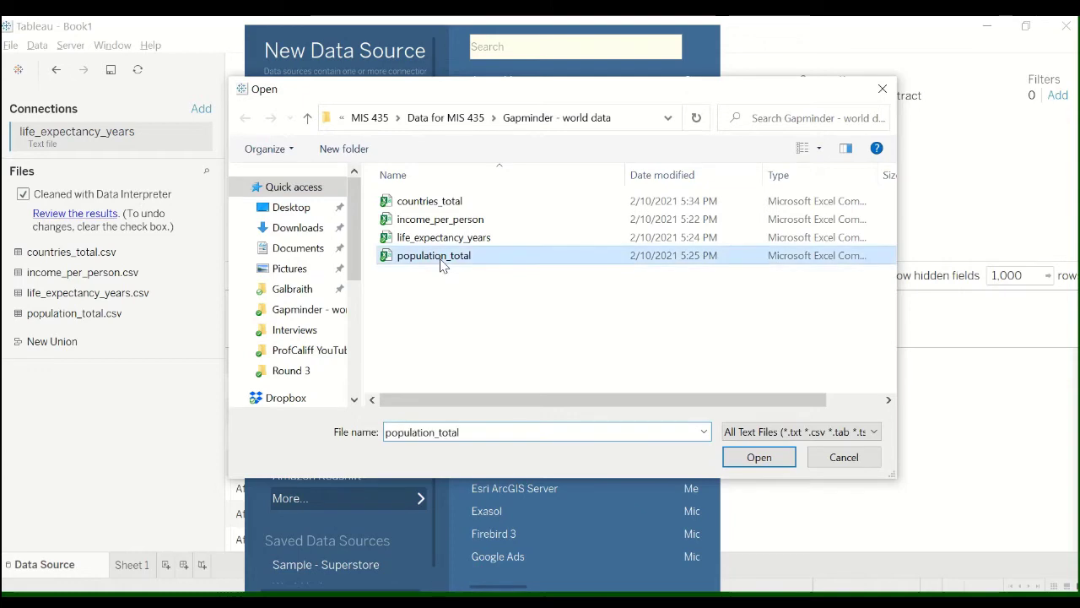
{"action": "left_click", "coordinate": [778, 463]}
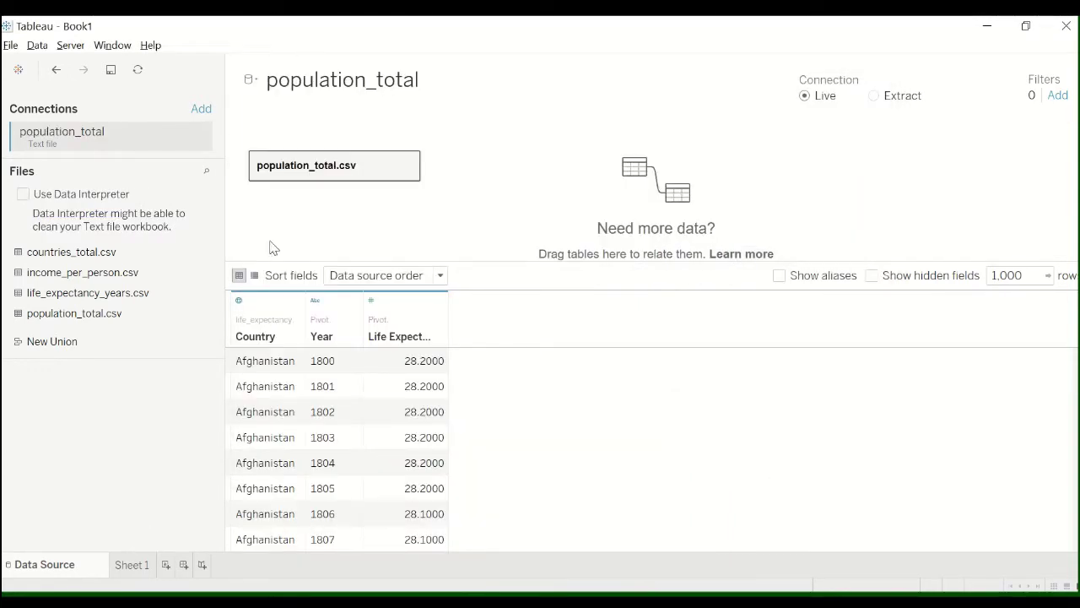
Reopen the population_total data source from Sheet 1 and take its table's field names from the first row
{"action": "left_click", "coordinate": [133, 565]}
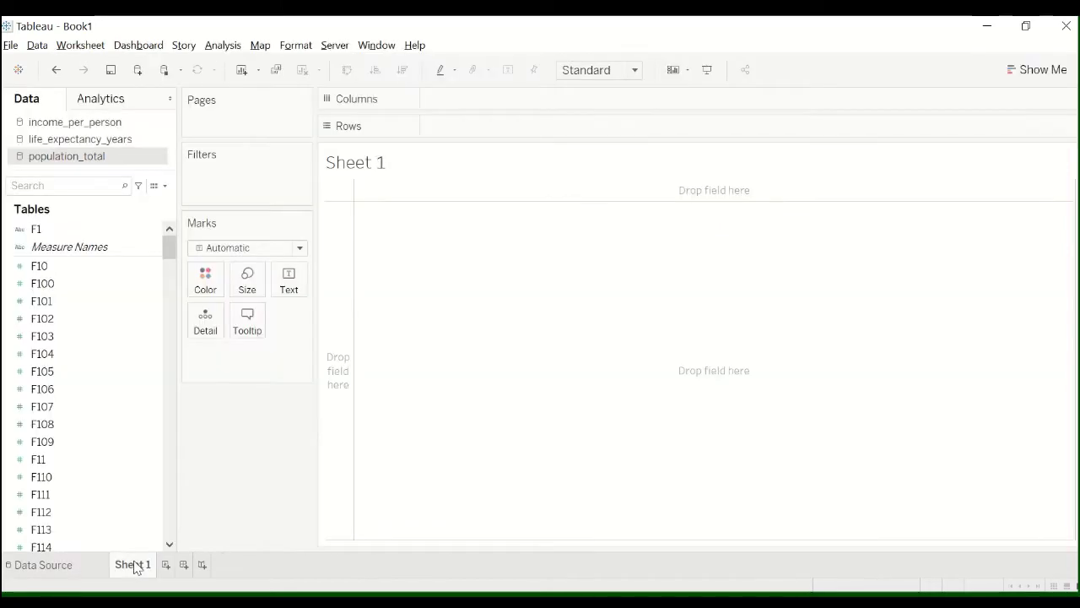
{"action": "double_click", "coordinate": [91, 162]}
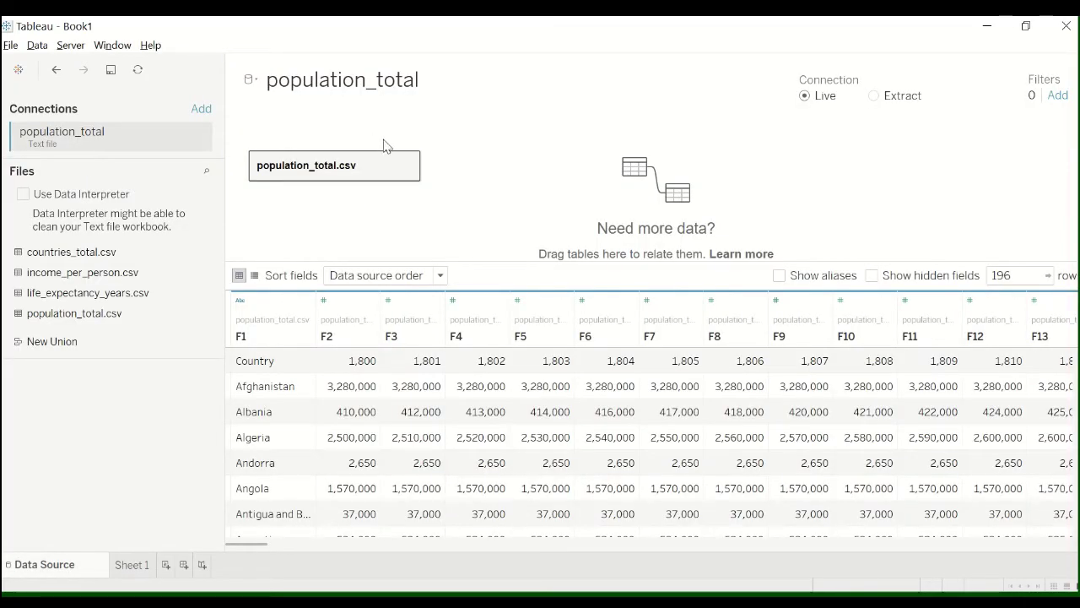
{"action": "left_click", "coordinate": [406, 165]}
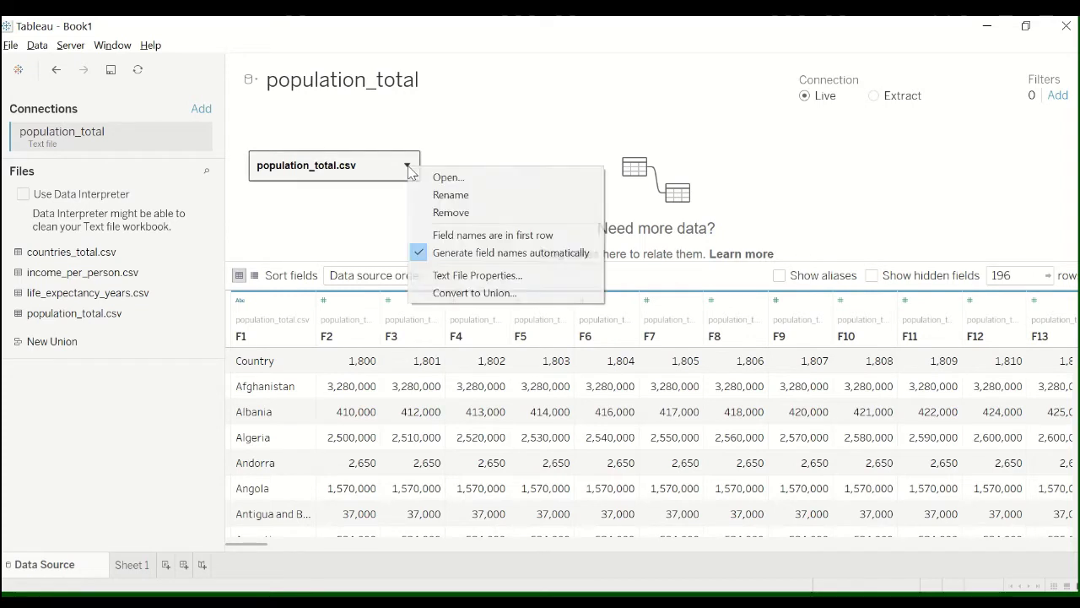
{"action": "left_click", "coordinate": [456, 235]}
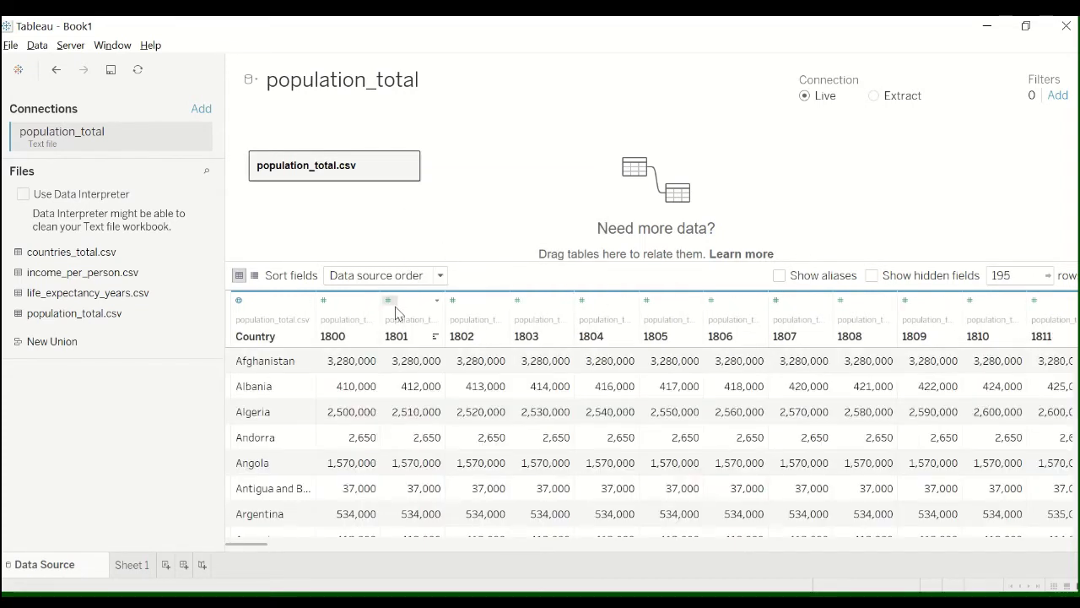
Select all year columns from 1800 through 2018 in the population_total data and pivot them
{"action": "left_click", "coordinate": [342, 346]}
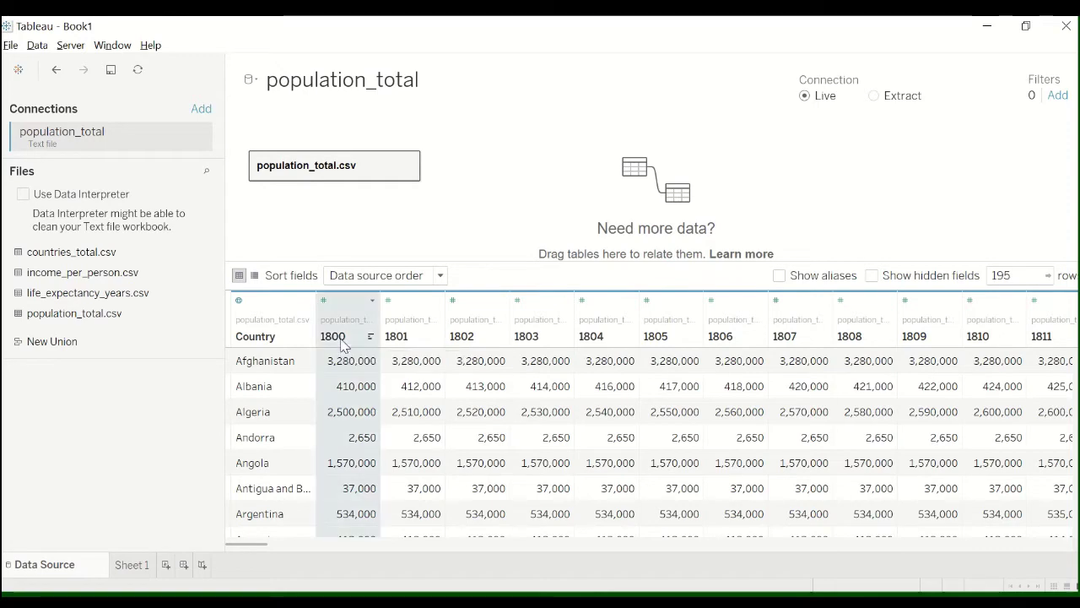
{"action": "left_click", "coordinate": [541, 348], "text": "shift"}
{"action": "left_click", "coordinate": [356, 346]}
{"action": "left_click_drag", "start_coordinate": [248, 543], "coordinate": [1061, 559]}
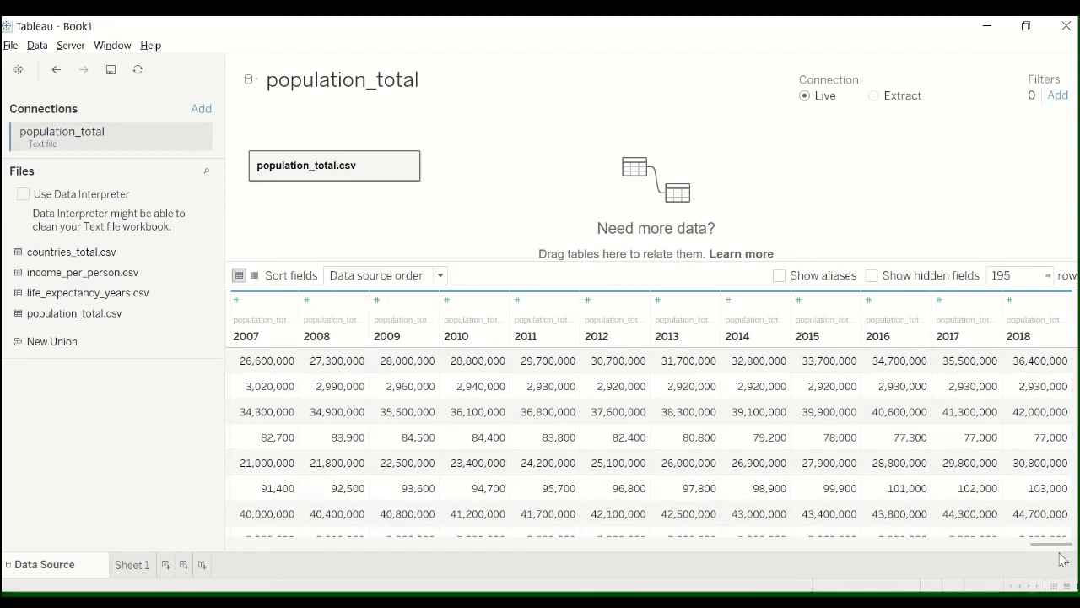
{"action": "left_click", "coordinate": [1039, 321], "text": "shift"}
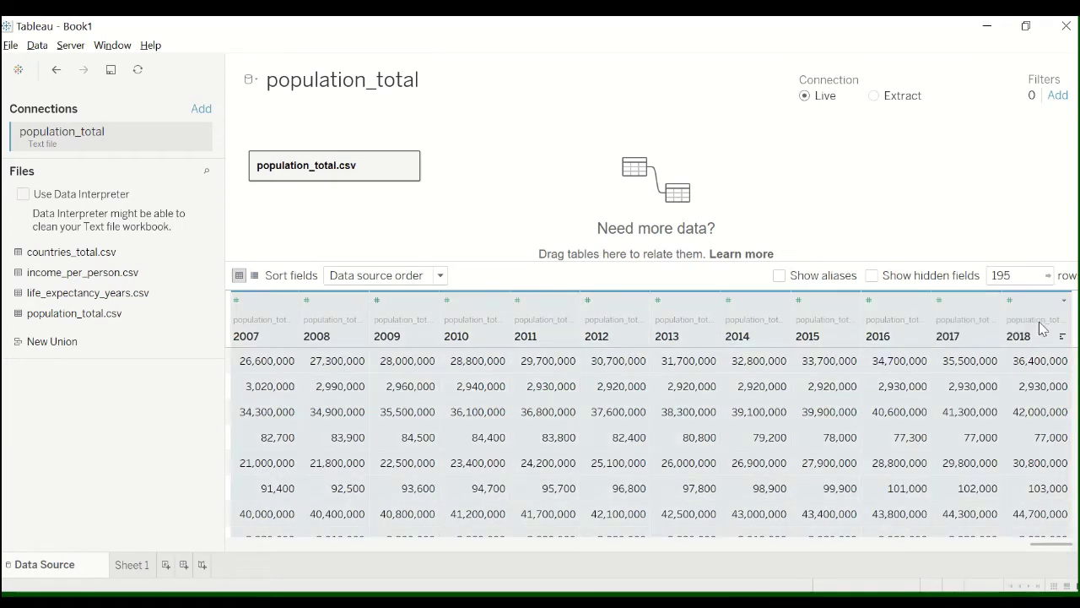
{"action": "right_click", "coordinate": [898, 306]}
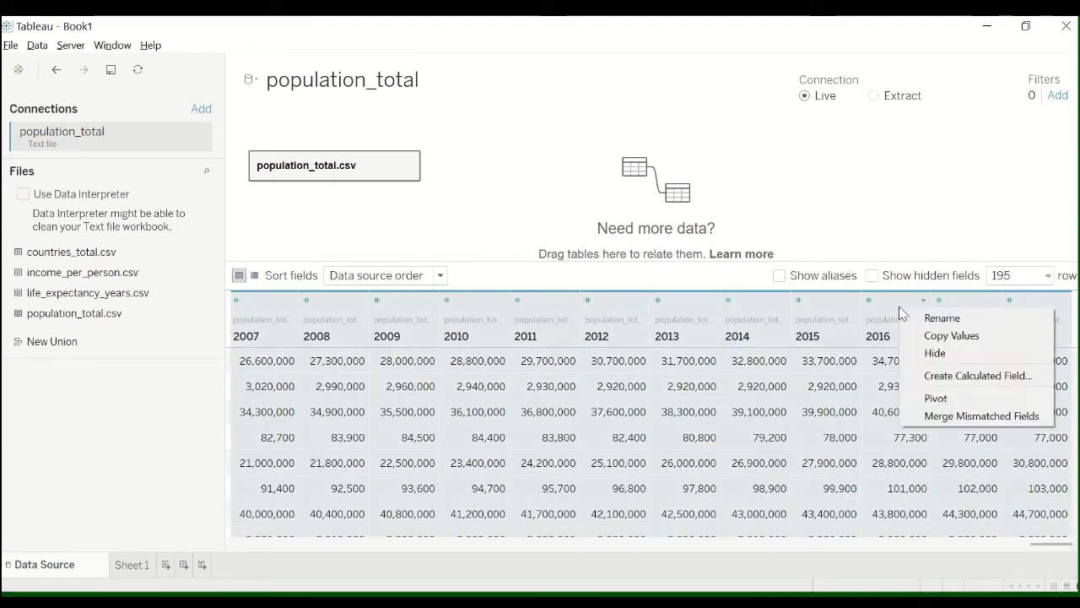
{"action": "left_click", "coordinate": [939, 399]}
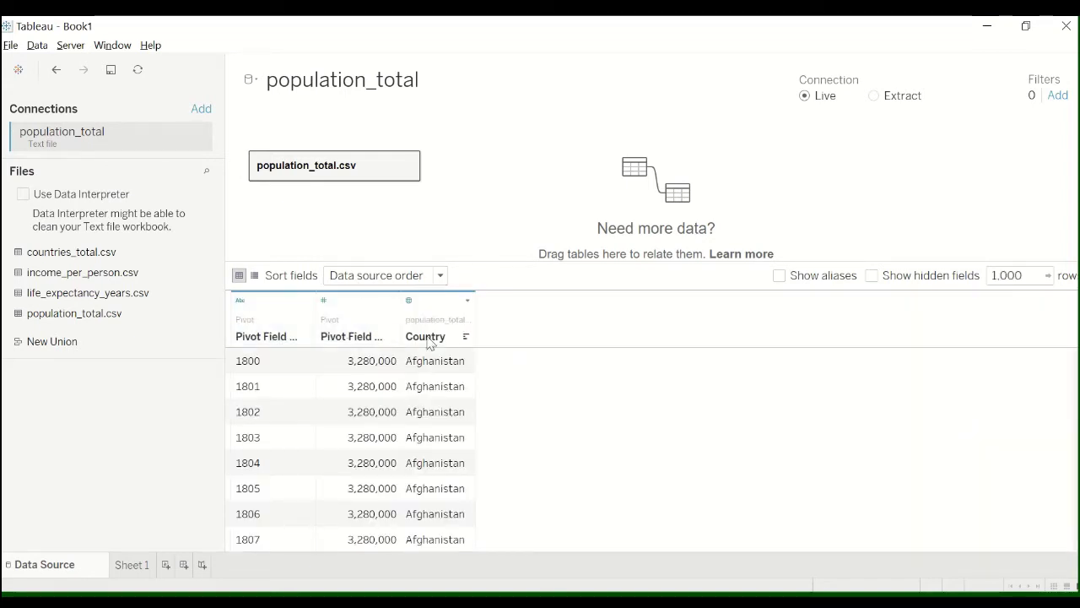
Rename the Pivot Field Names column of the population data as Year
{"action": "double_click", "coordinate": [278, 337]}
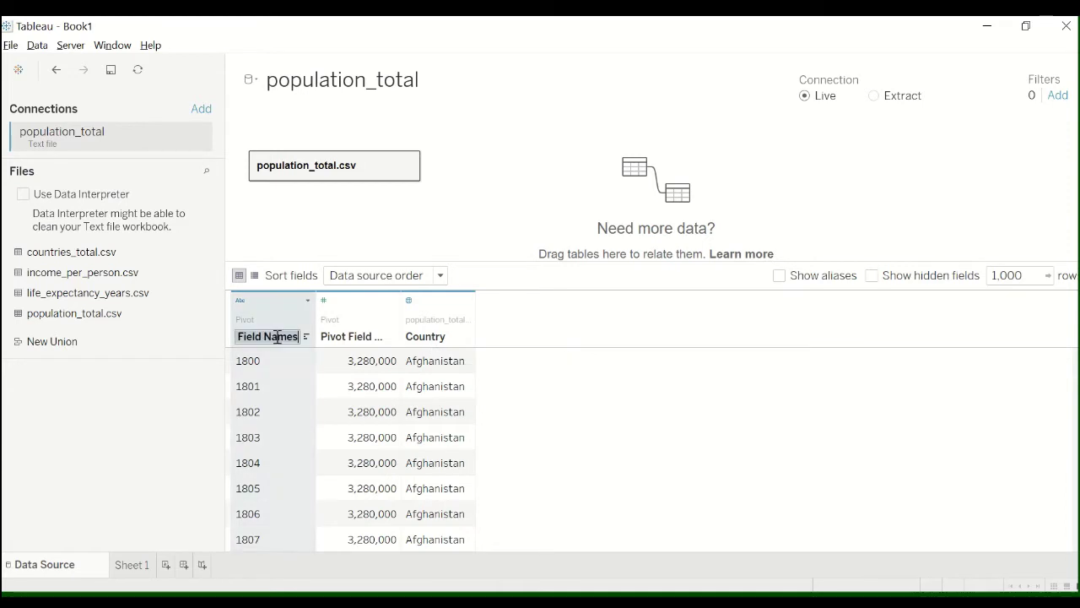
{"action": "type", "text": "Year"}
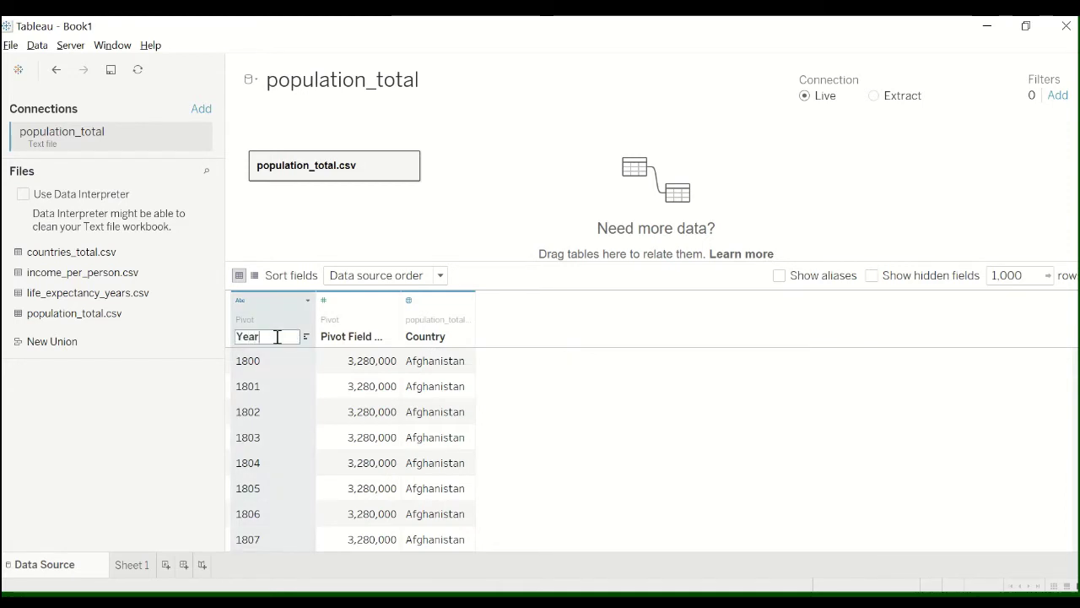
{"action": "key", "text": "Tab"}
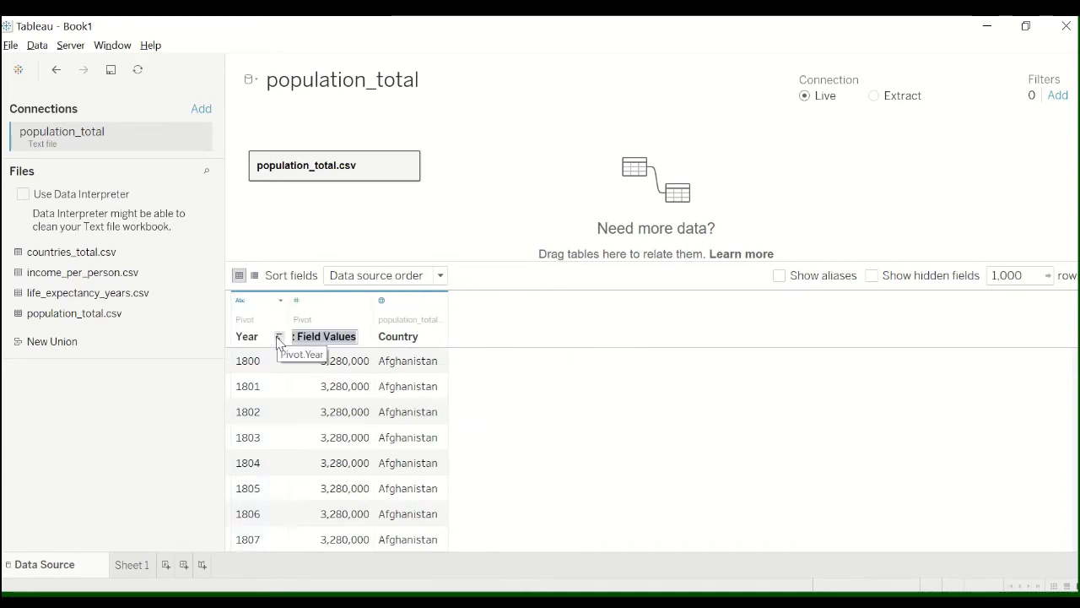
Rename the Pivot Field Values column of the population data as Population
{"action": "type", "text": "Population"}
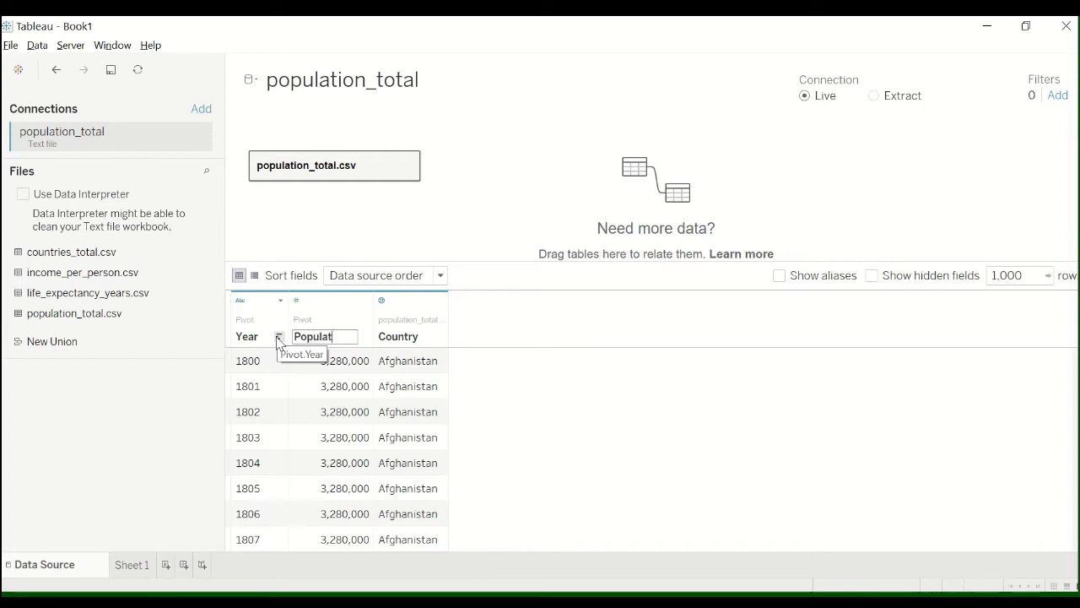
{"action": "left_click", "coordinate": [533, 410]}
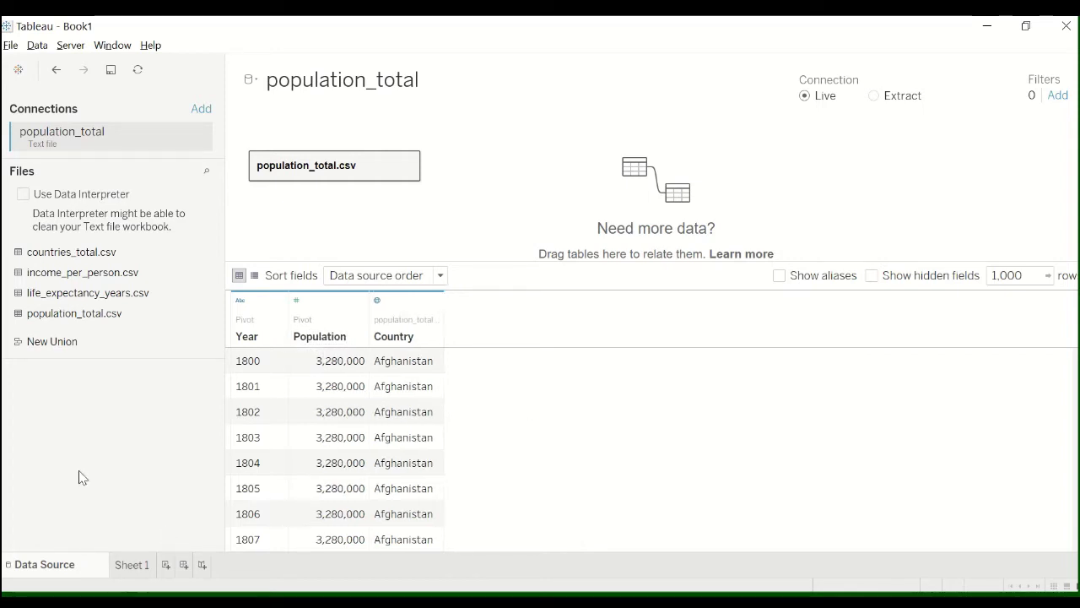
Add the text file countries_total from the Gapminder - world data folder as a new data source and reopen it from Sheet 1
{"action": "left_click", "coordinate": [37, 44]}
{"action": "left_click", "coordinate": [58, 69]}
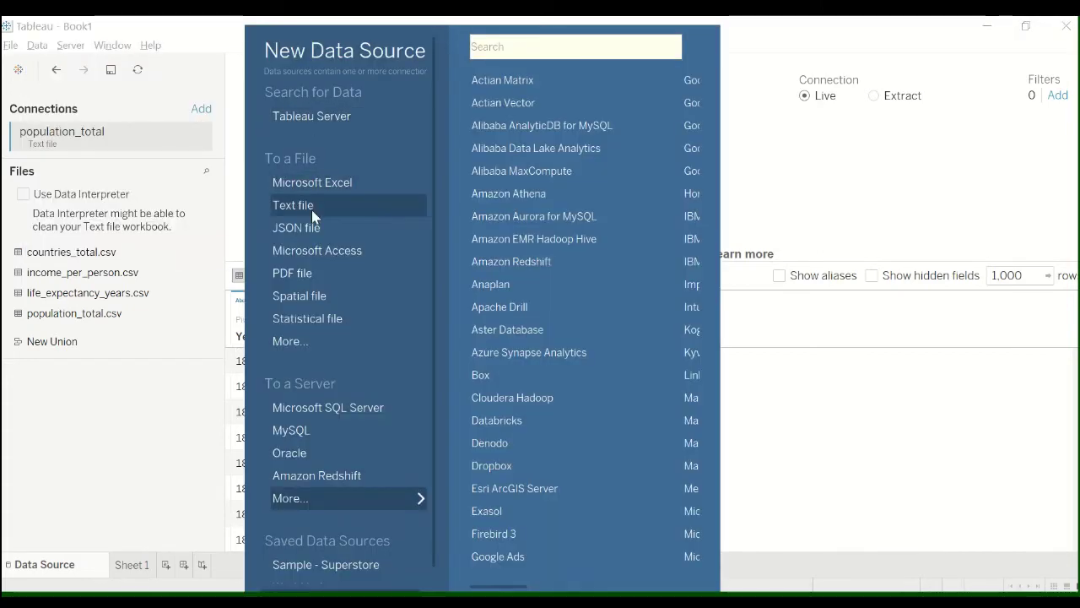
{"action": "left_click", "coordinate": [311, 207]}
{"action": "left_click", "coordinate": [429, 205]}
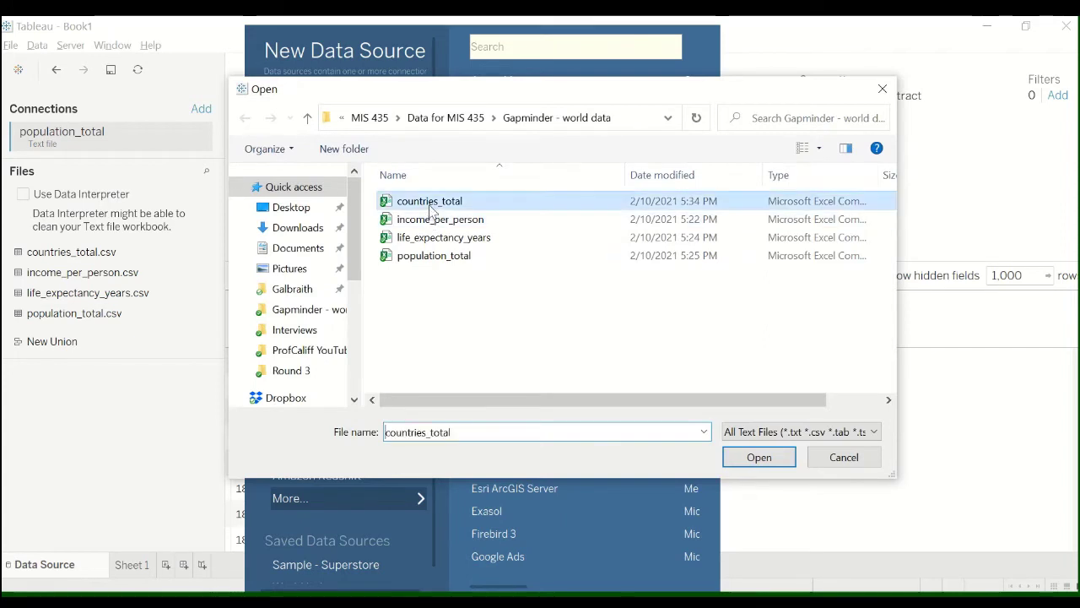
{"action": "left_click", "coordinate": [762, 457]}
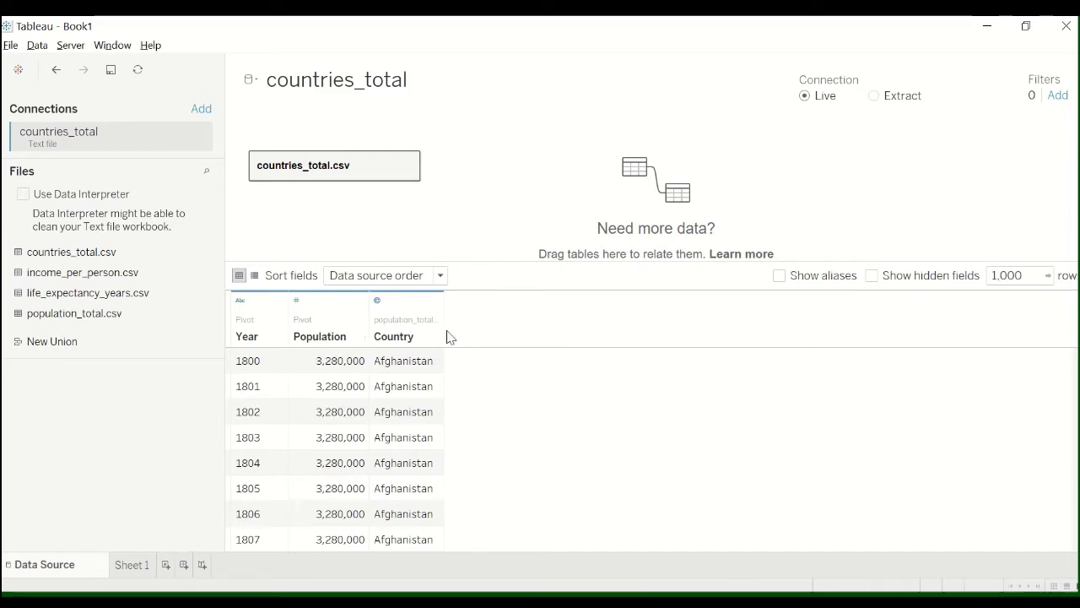
{"action": "left_click", "coordinate": [129, 565]}
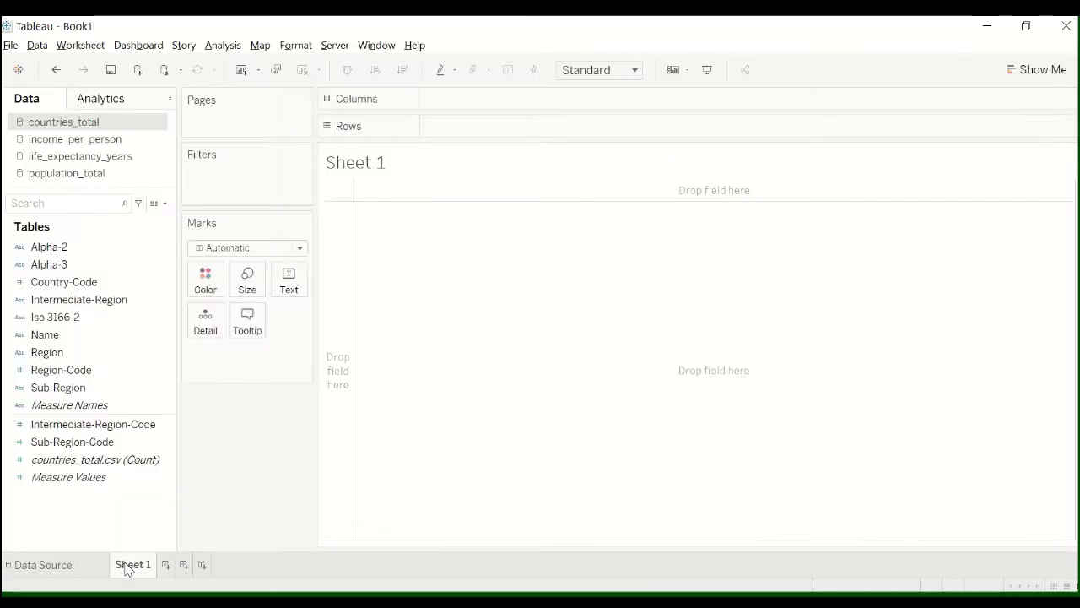
{"action": "double_click", "coordinate": [66, 128]}
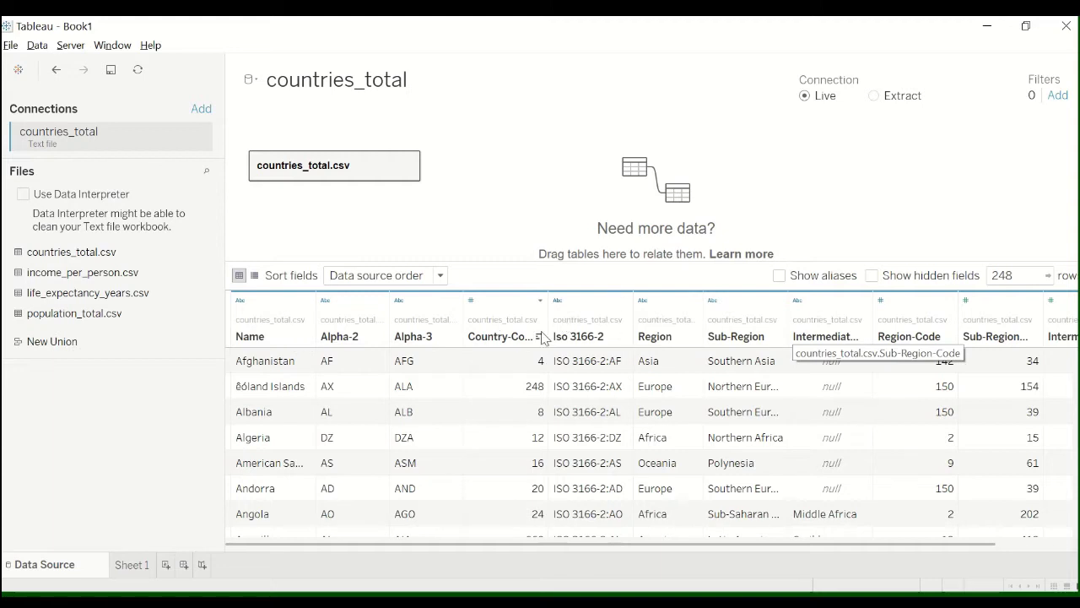
Rename the Name column of the countries_total data as Country
{"action": "left_click", "coordinate": [261, 342]}
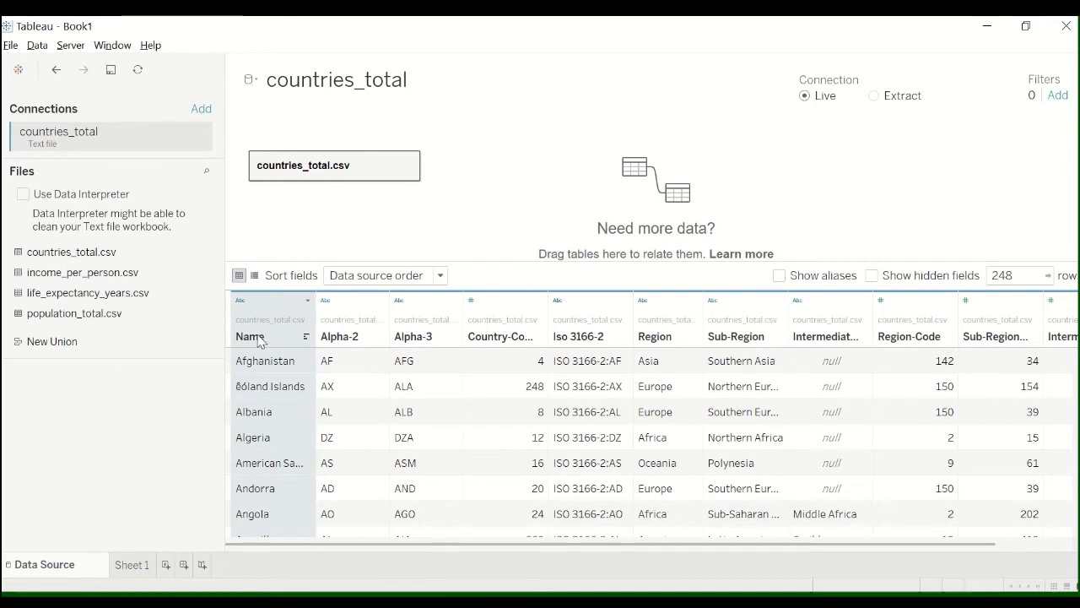
{"action": "double_click", "coordinate": [259, 338]}
{"action": "type", "text": "Count"}
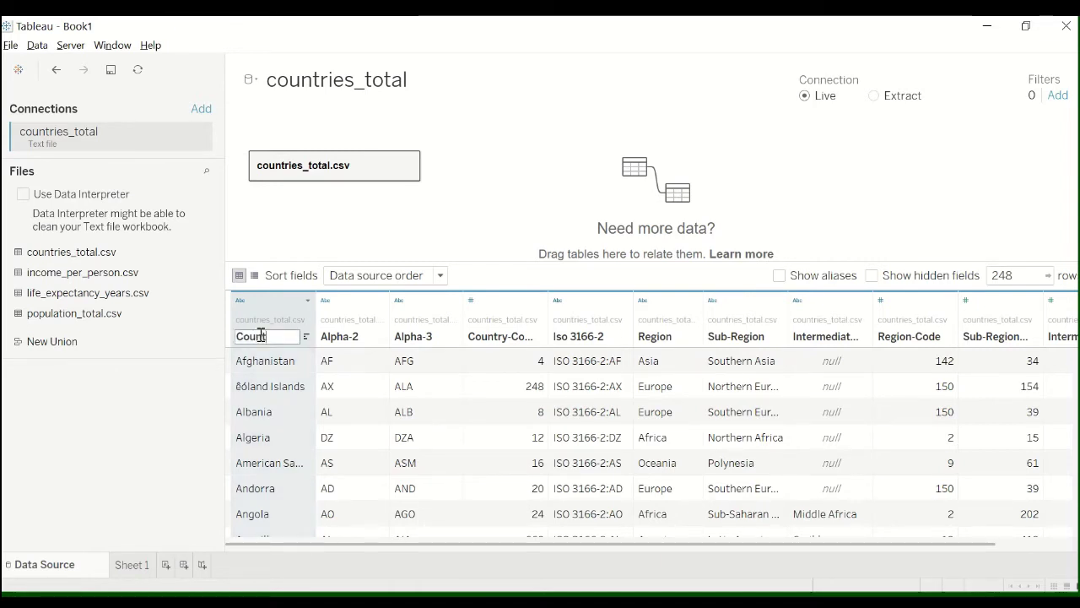
{"action": "type", "text": "ry"}
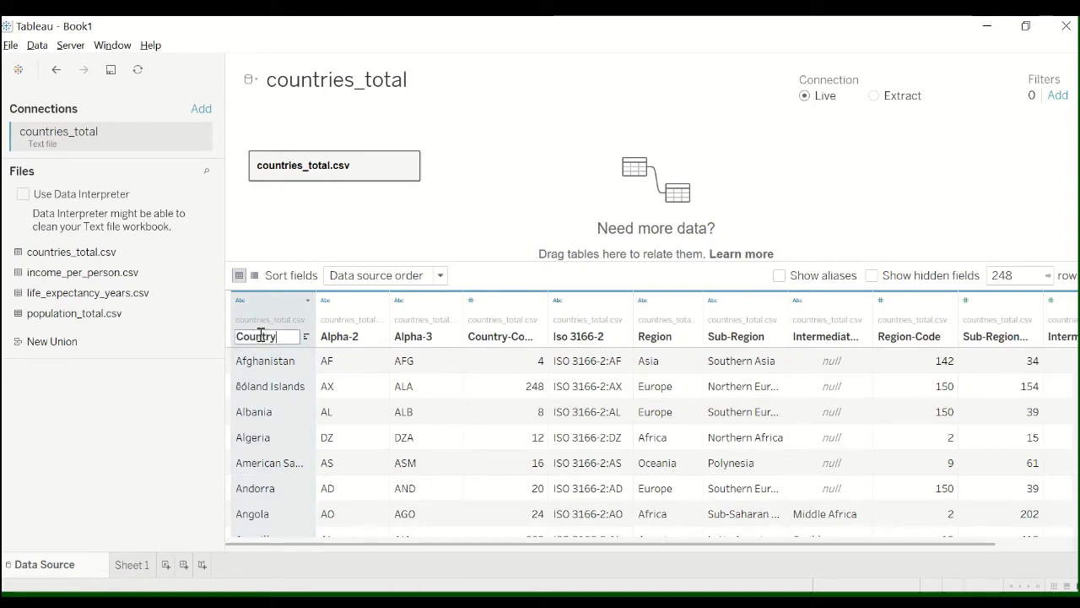
{"action": "left_click", "coordinate": [460, 237]}
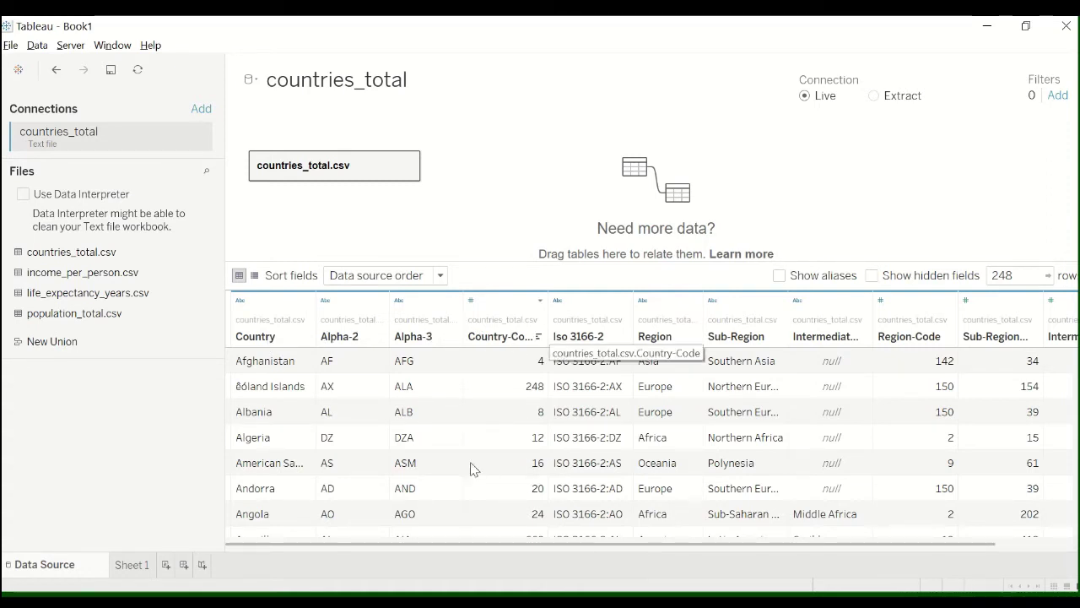
Try renaming the Alpha-2 column of the countries_total data as ID, and undo that rename
{"action": "double_click", "coordinate": [345, 337]}
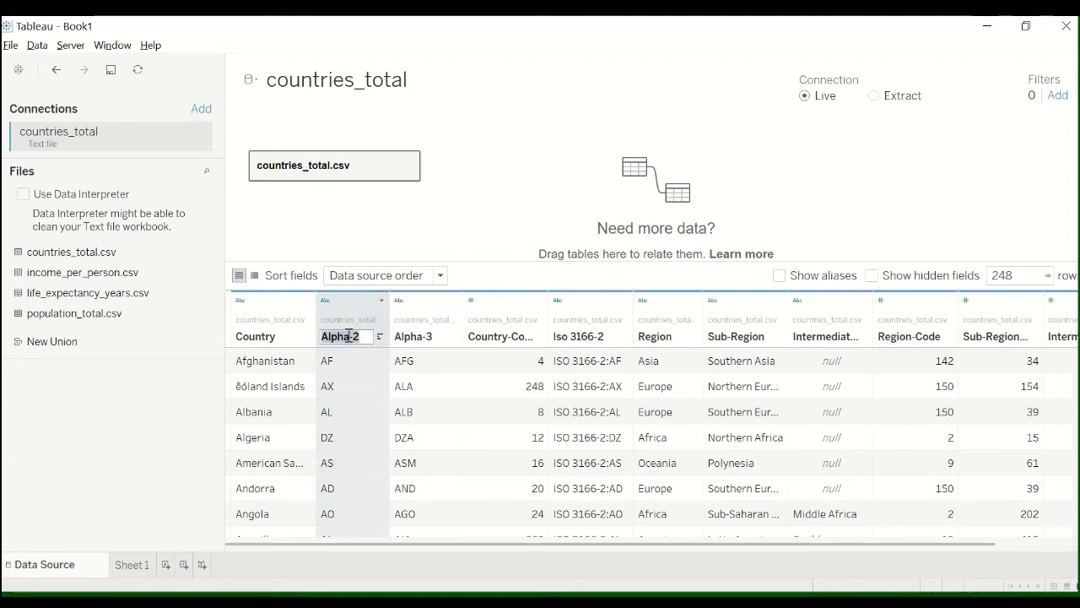
{"action": "type", "text": "ID"}
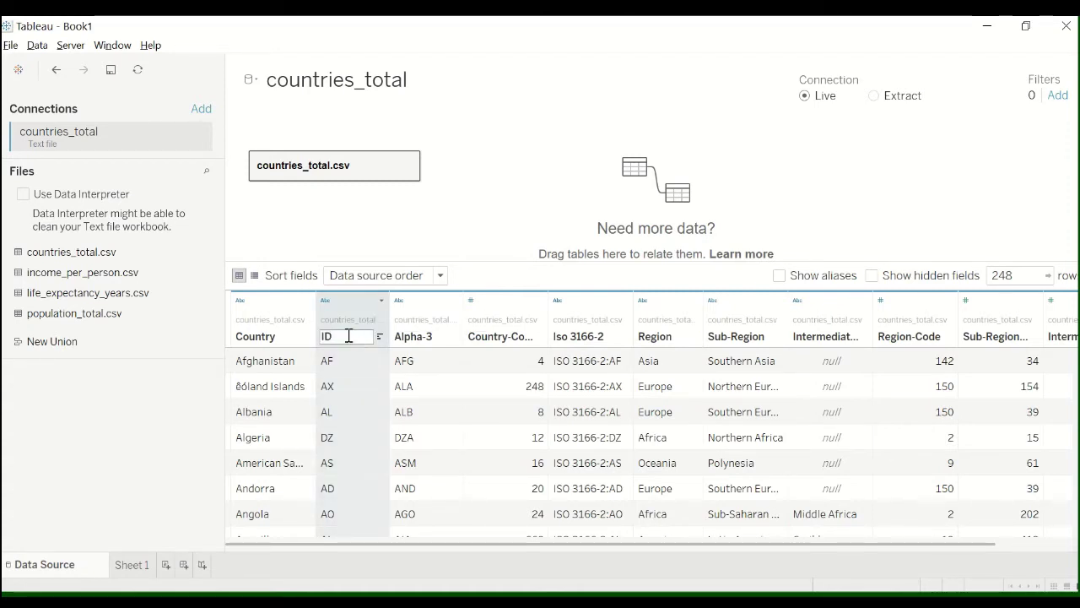
{"action": "left_click", "coordinate": [487, 228]}
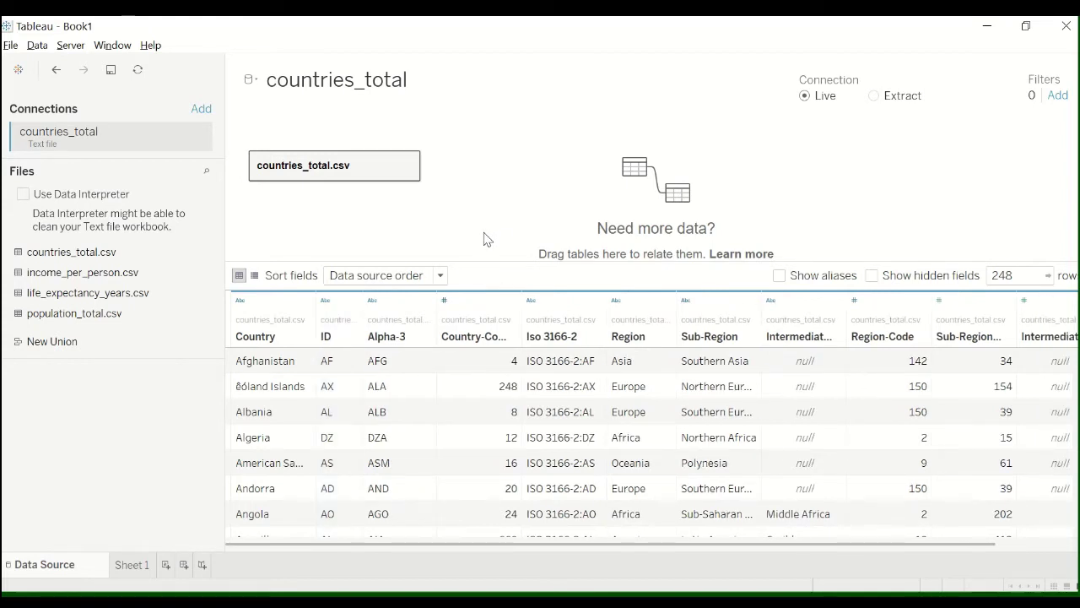
{"action": "key", "text": "ctrl+z"}
Rename the Alpha-2 column of the countries_total data as Country ID
{"action": "double_click", "coordinate": [347, 338]}
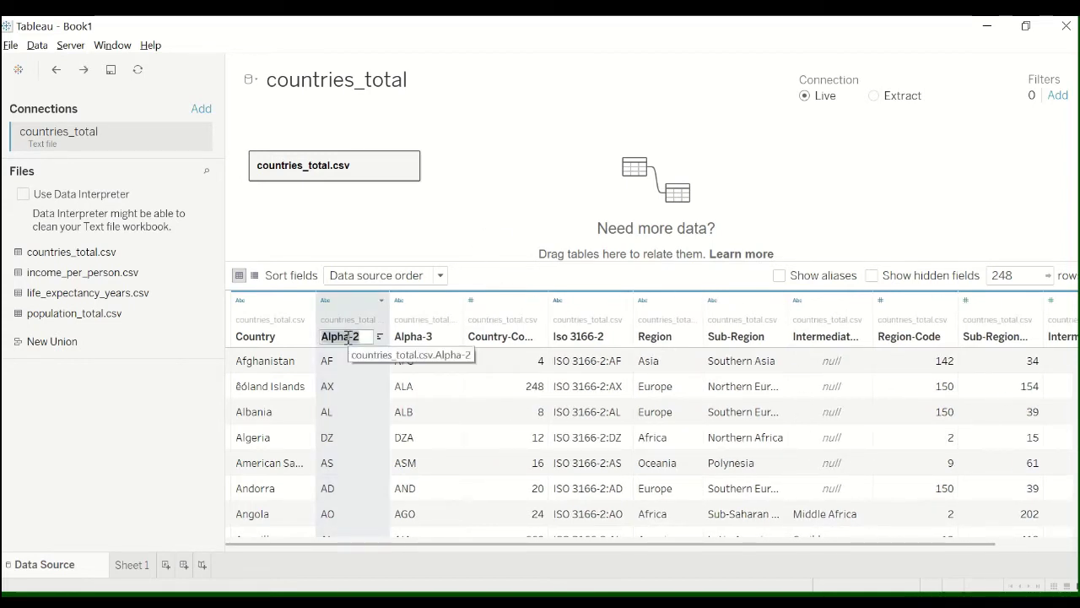
{"action": "type", "text": "ID"}
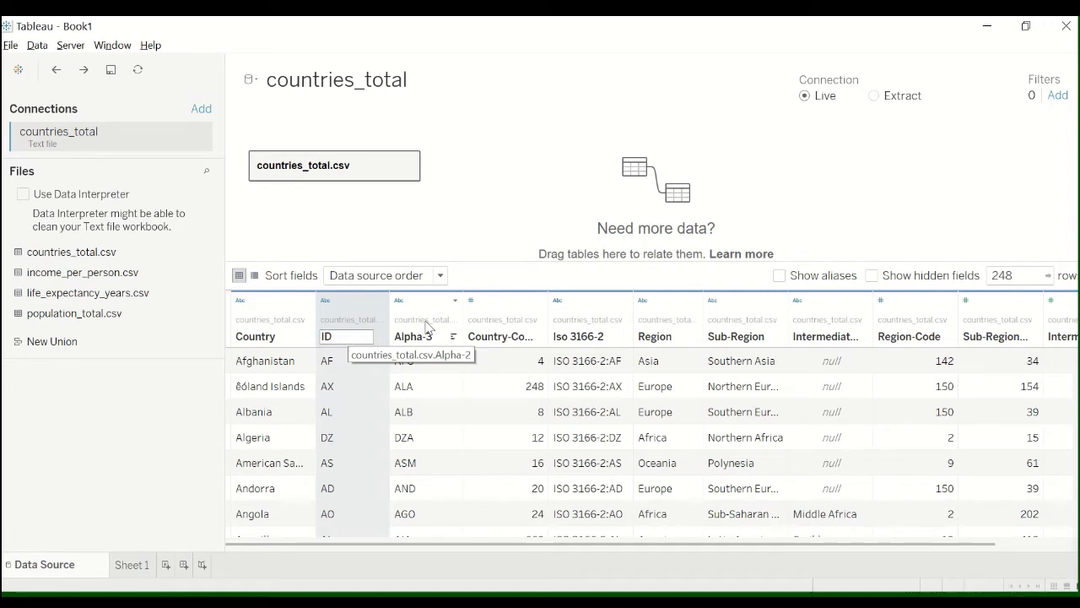
{"action": "key", "text": "BackSpace"}
{"action": "key", "text": "BackSpace"}
{"action": "type", "text": "C"}
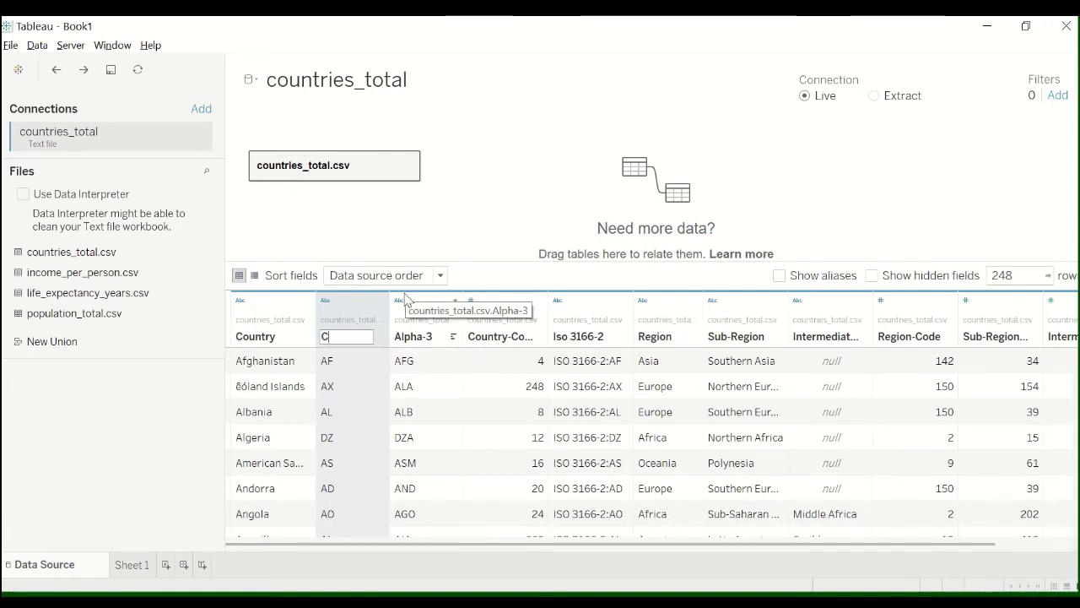
{"action": "type", "text": "ountry ID"}
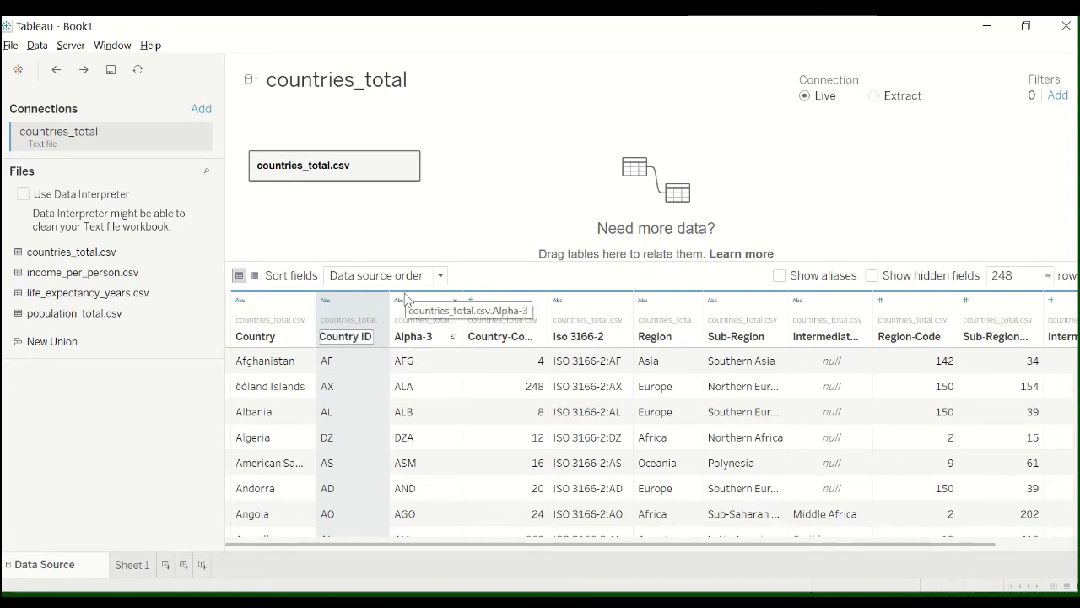
{"action": "key", "text": "Return"}
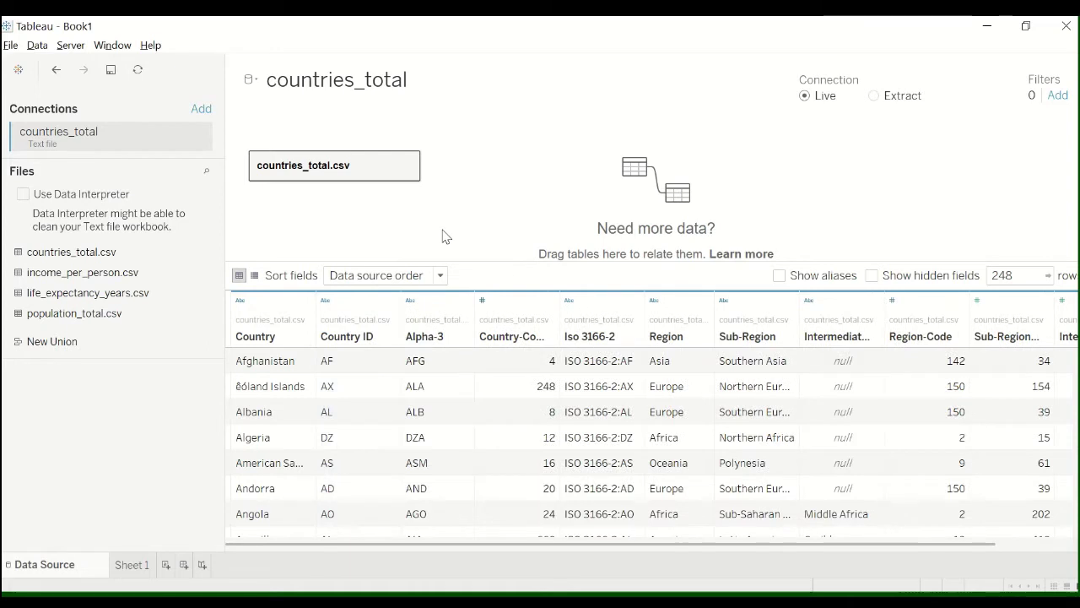
Hide the Alpha-3, Country-Code and Iso 3166-2 columns of the countries_total data
{"action": "right_click", "coordinate": [432, 310]}
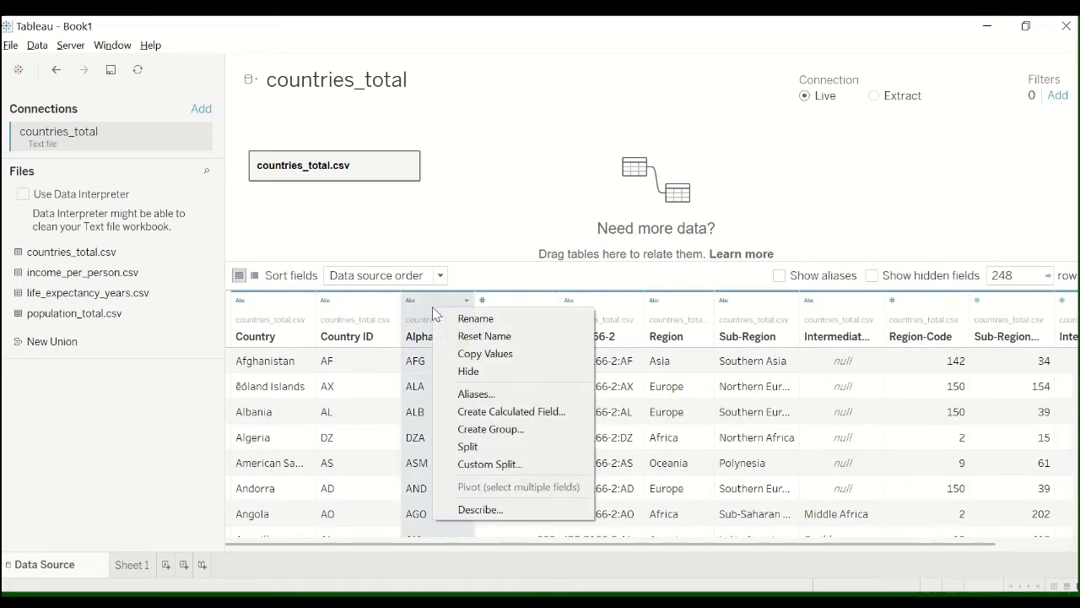
{"action": "left_click", "coordinate": [468, 338]}
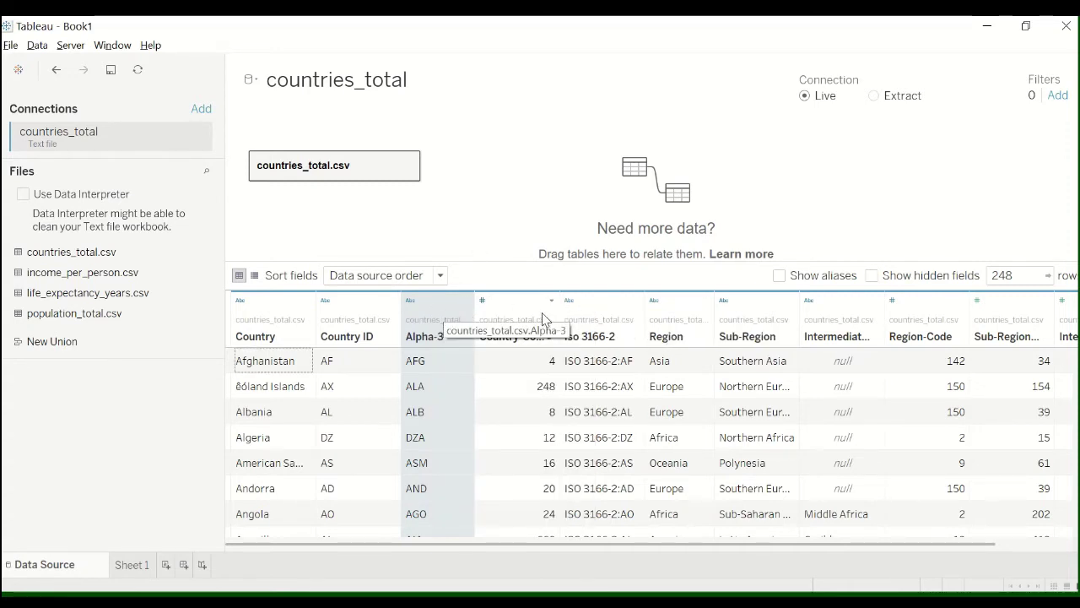
{"action": "left_click", "coordinate": [602, 316], "text": "shift"}
{"action": "right_click", "coordinate": [590, 314]}
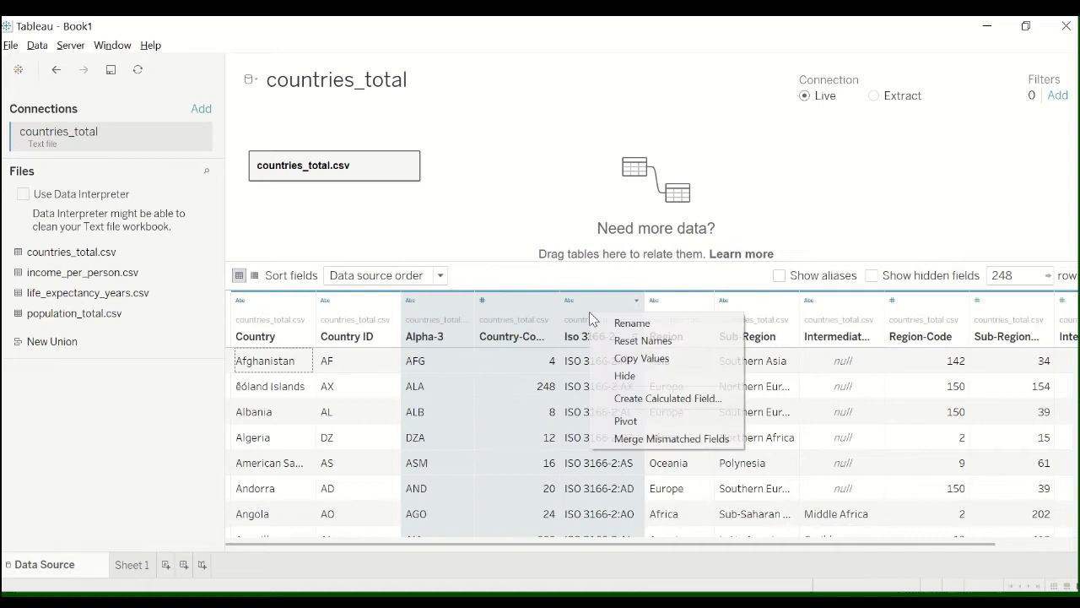
{"action": "left_click", "coordinate": [639, 376]}
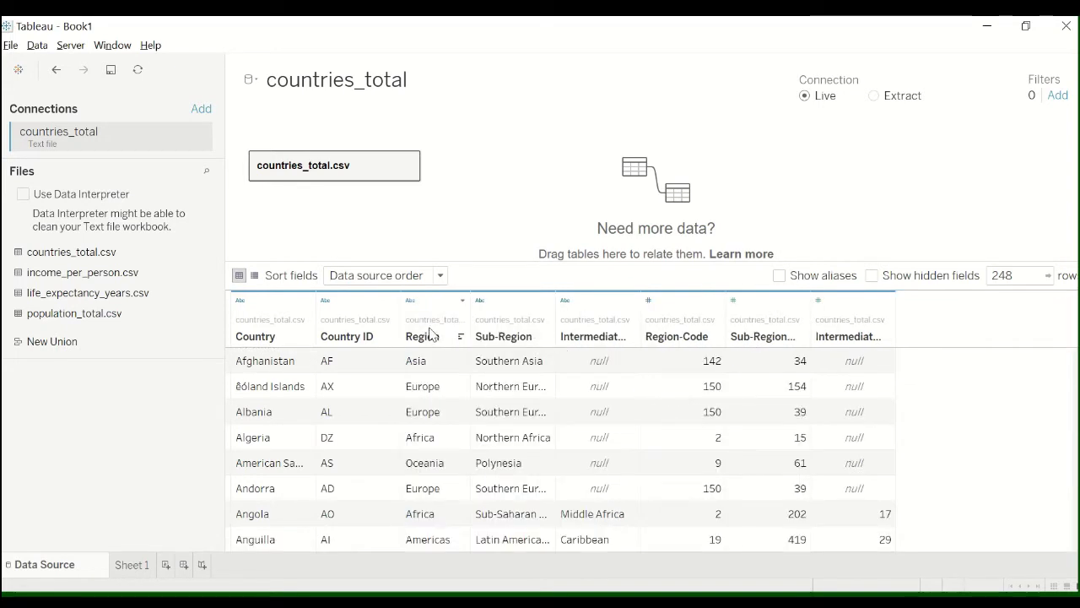
Hide all columns from Sub-Region through Intermediate-Region-Code in the countries_total data
{"action": "left_click", "coordinate": [510, 313]}
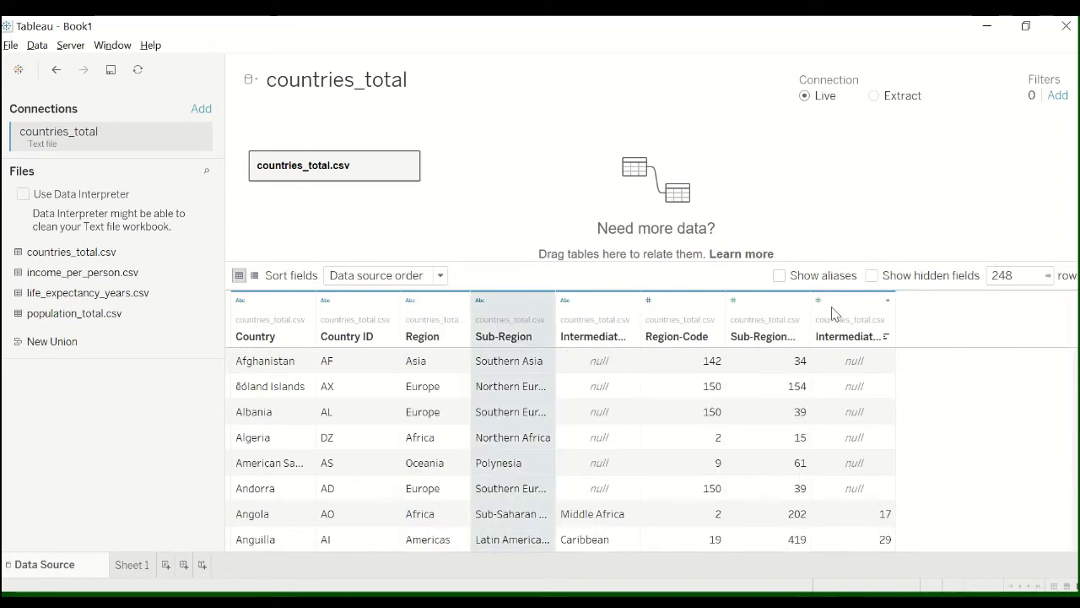
{"action": "left_click", "coordinate": [818, 301]}
{"action": "left_click", "coordinate": [511, 317]}
{"action": "left_click", "coordinate": [510, 314]}
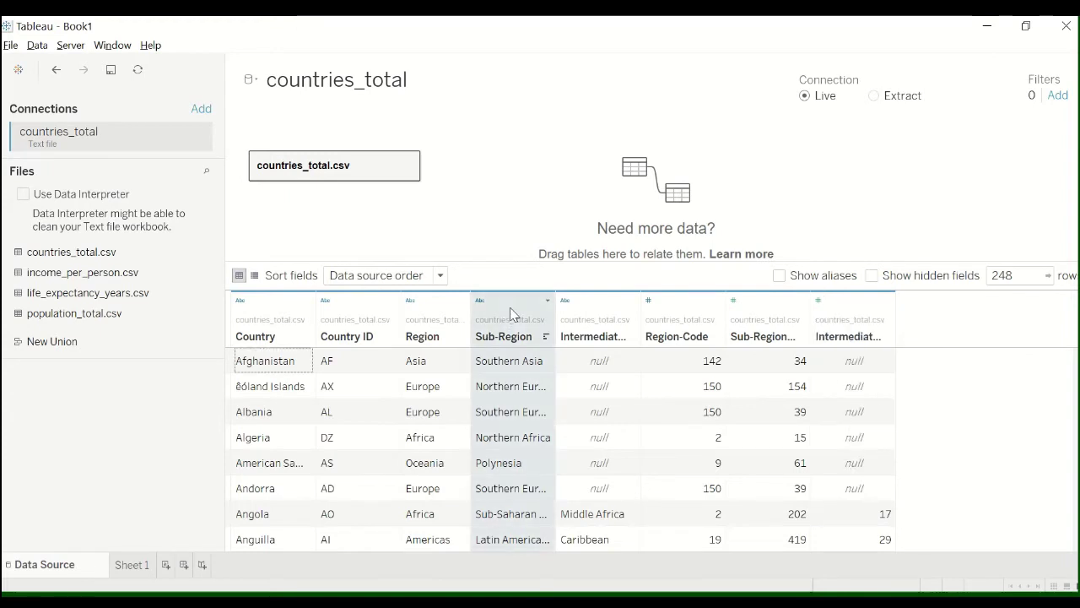
{"action": "left_click", "coordinate": [844, 311], "text": "shift"}
{"action": "right_click", "coordinate": [845, 307]}
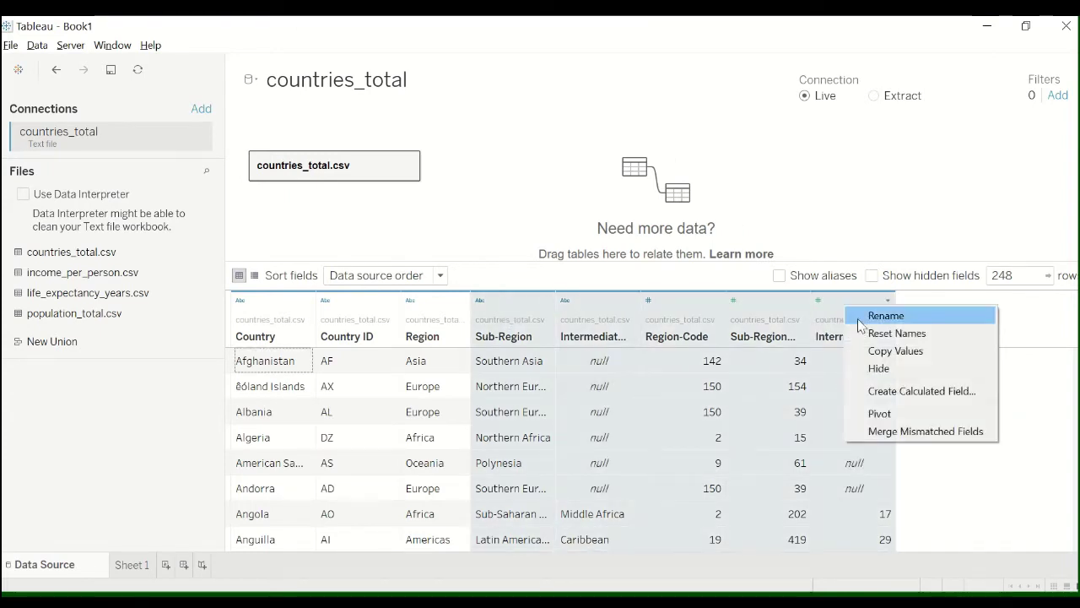
{"action": "left_click", "coordinate": [880, 368]}
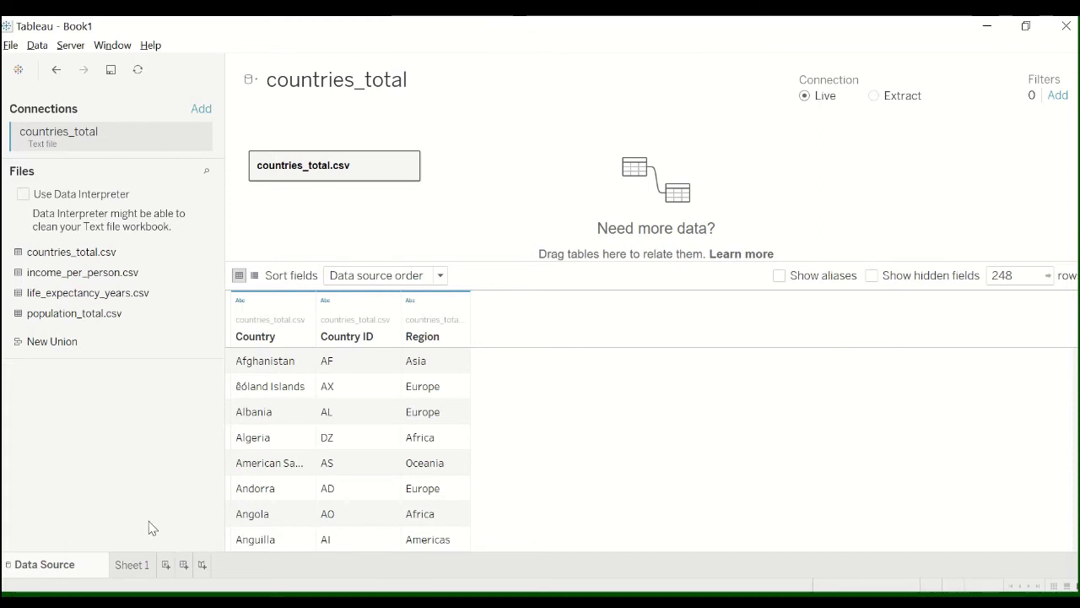
Go to Sheet 1 and rename the worksheet as "Recrearion of Hans"
{"action": "left_click", "coordinate": [135, 564]}
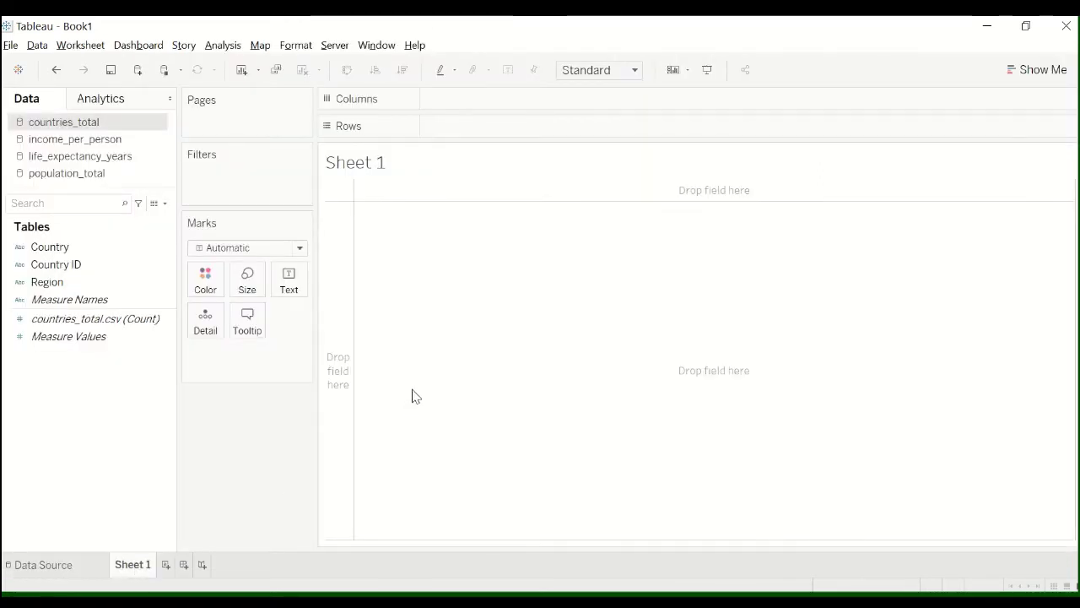
{"action": "double_click", "coordinate": [135, 569]}
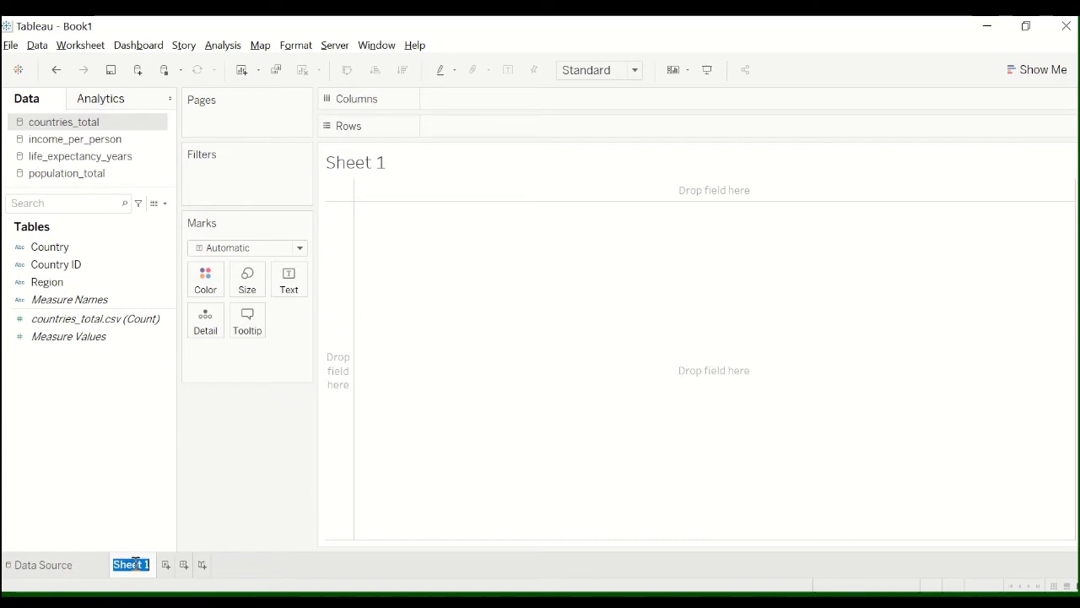
{"action": "type", "text": "Recreation of"}
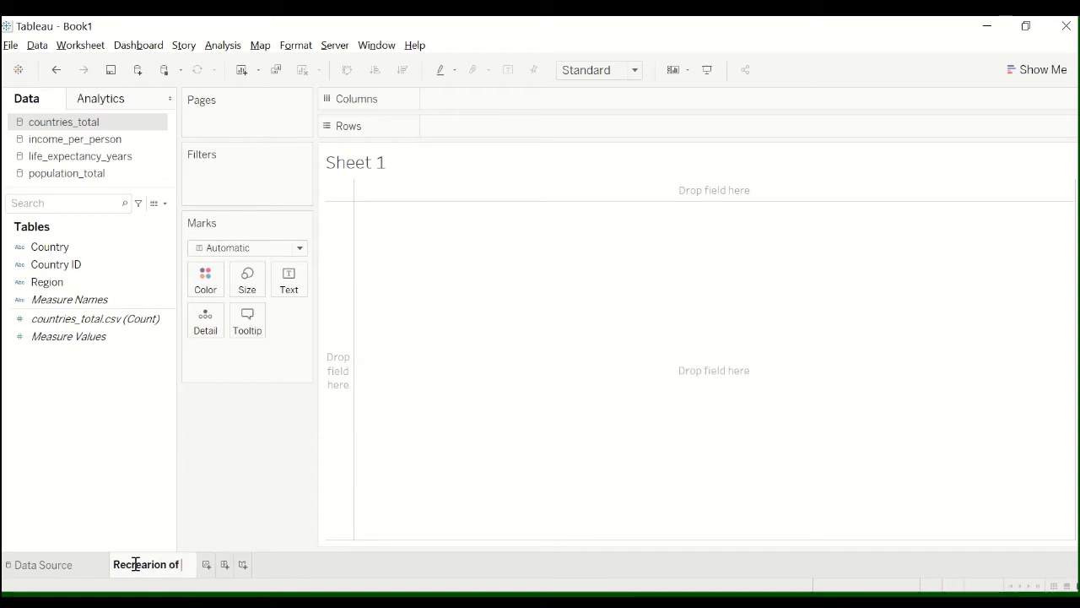
{"action": "type", "text": " Hans"}
{"action": "key", "text": "Return"}
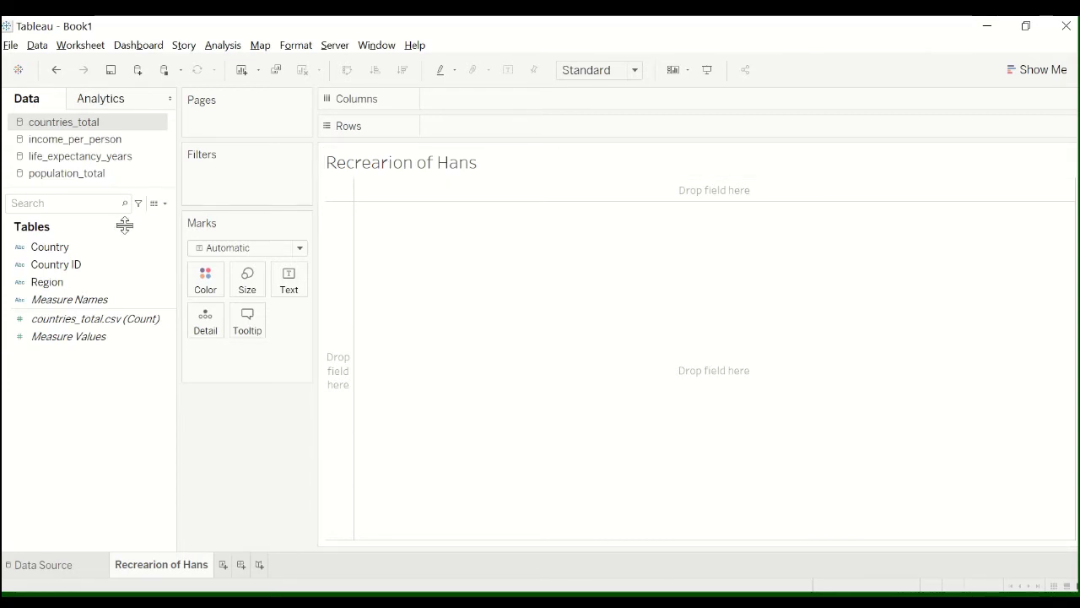
Place Income Per Person from the income_per_person data on Columns and aggregate it as Median
{"action": "left_click", "coordinate": [95, 141]}
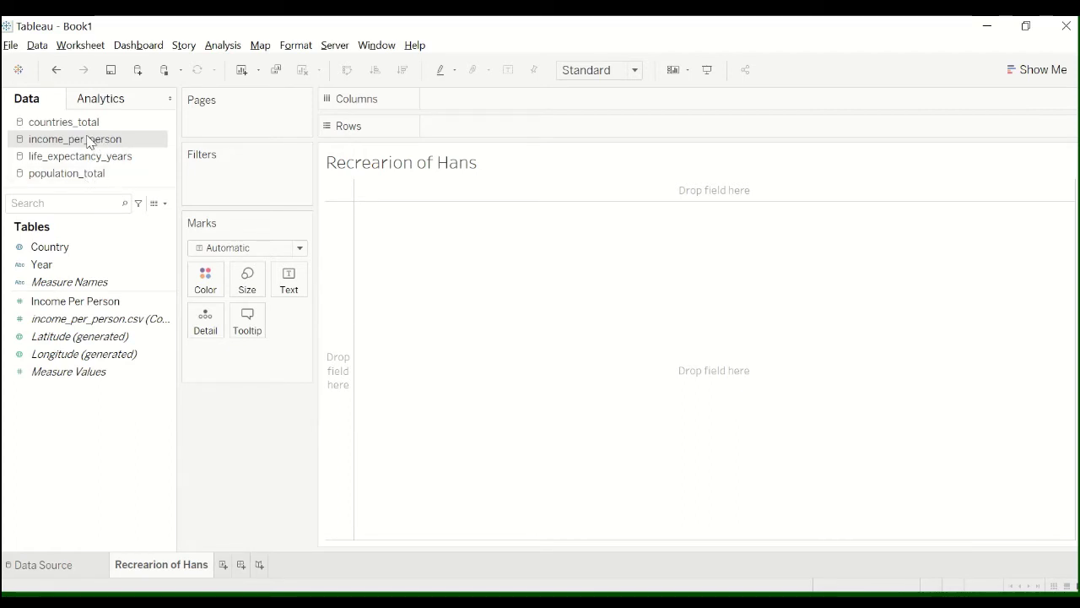
{"action": "left_click", "coordinate": [92, 302]}
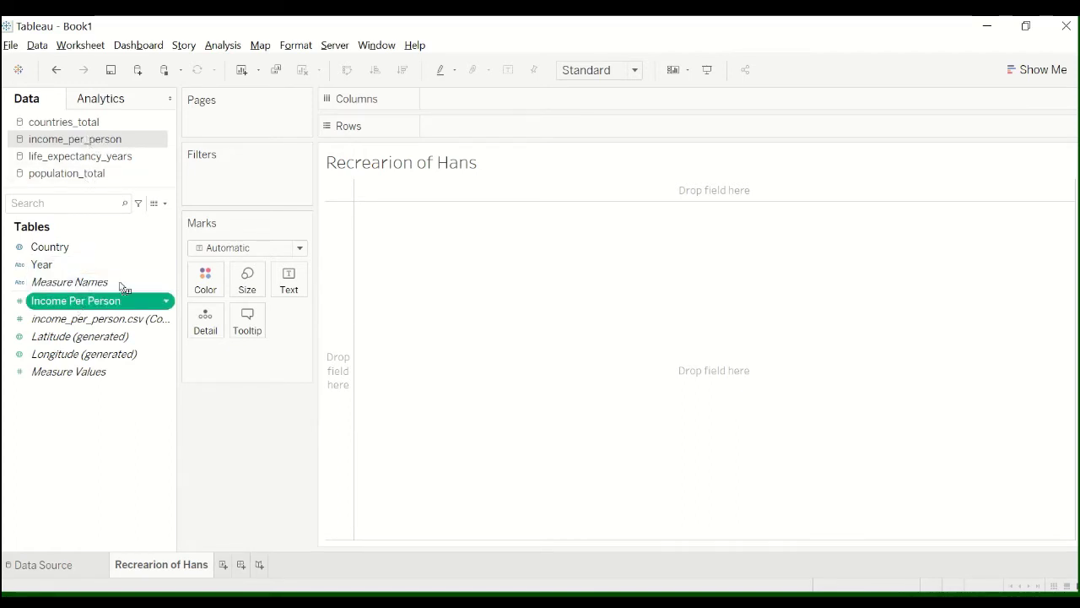
{"action": "left_click_drag", "start_coordinate": [120, 288], "coordinate": [473, 108]}
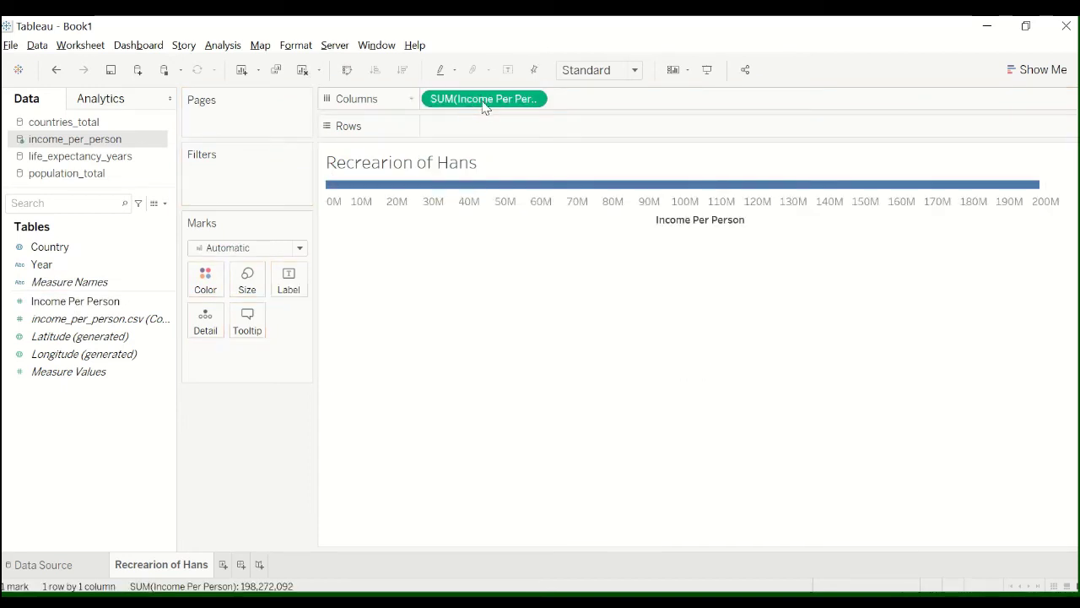
{"action": "left_click", "coordinate": [533, 99]}
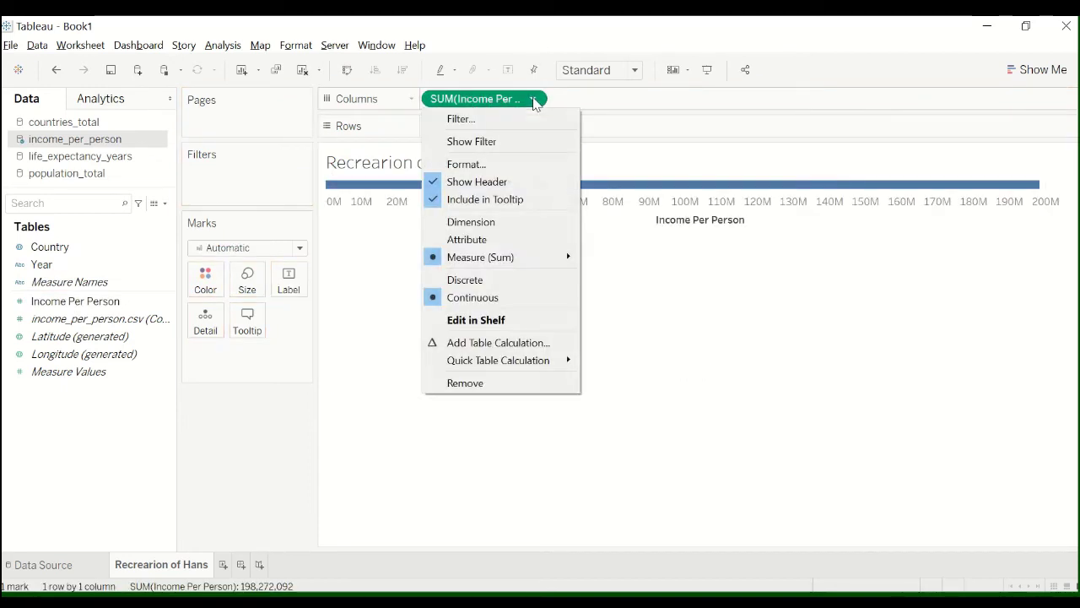
{"action": "mouse_move", "coordinate": [535, 256]}
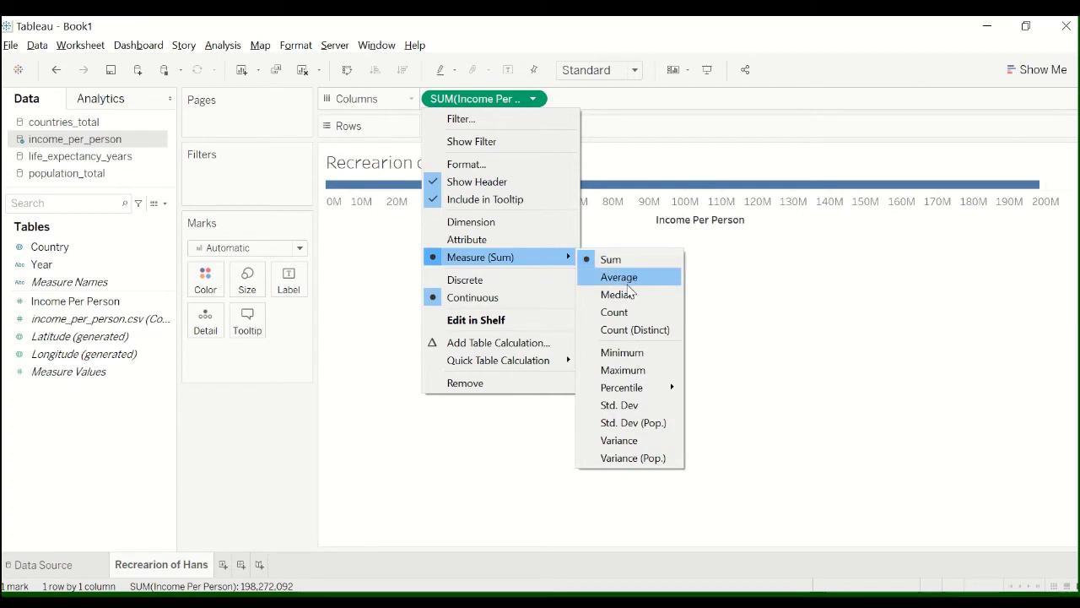
{"action": "left_click", "coordinate": [624, 296]}
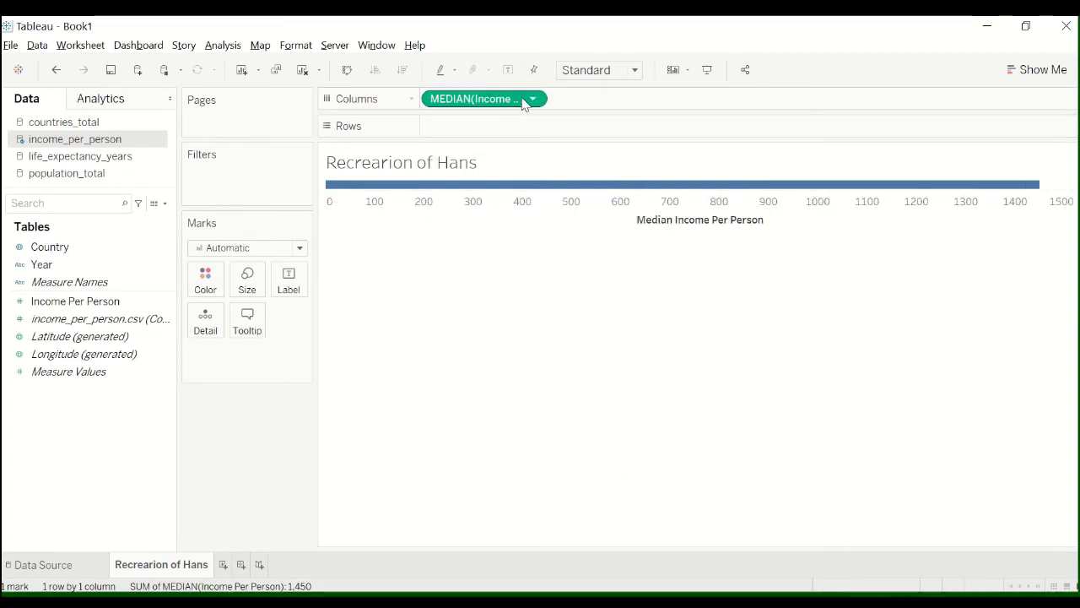
{"action": "left_click", "coordinate": [115, 251]}
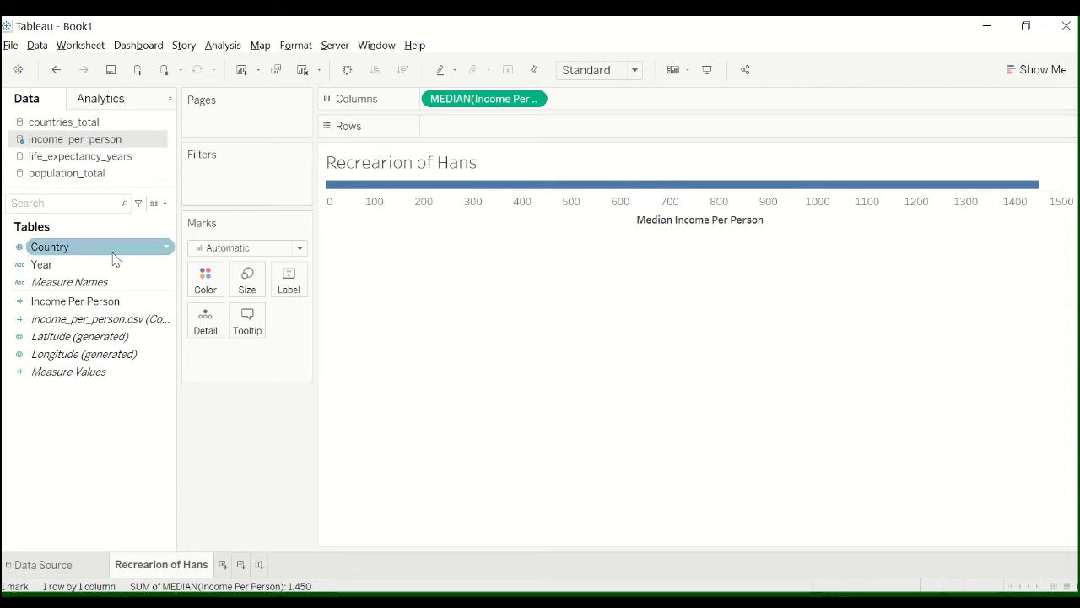
{"action": "left_click", "coordinate": [109, 264]}
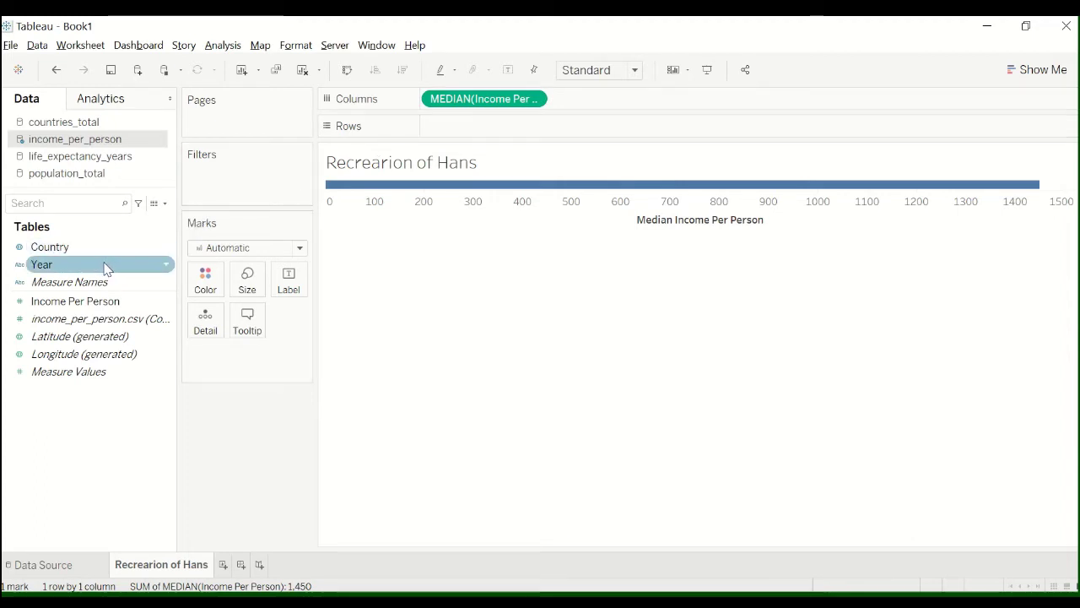
{"action": "left_click", "coordinate": [113, 320]}
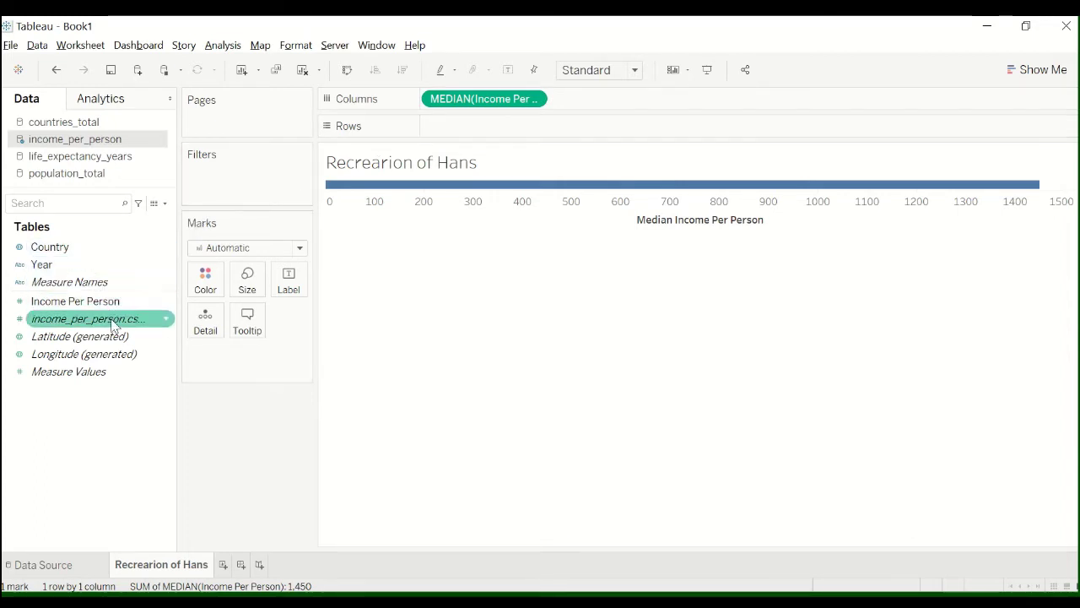
Place Life Expectancy from the life_expectancy_years data on Rows and aggregate it as Median
{"action": "left_click", "coordinate": [100, 159]}
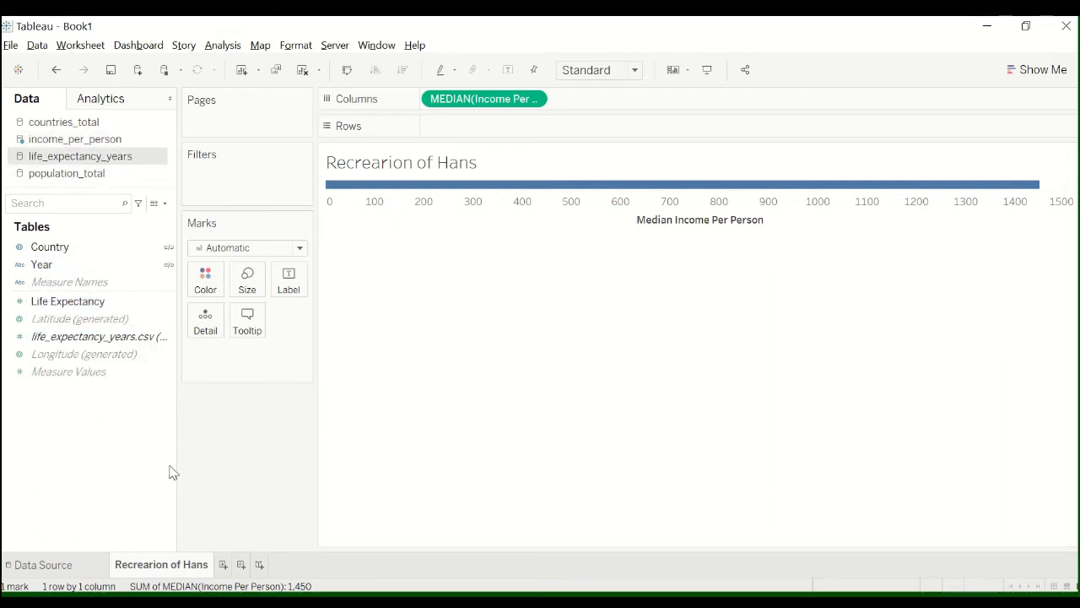
{"action": "left_click_drag", "start_coordinate": [67, 303], "coordinate": [484, 134]}
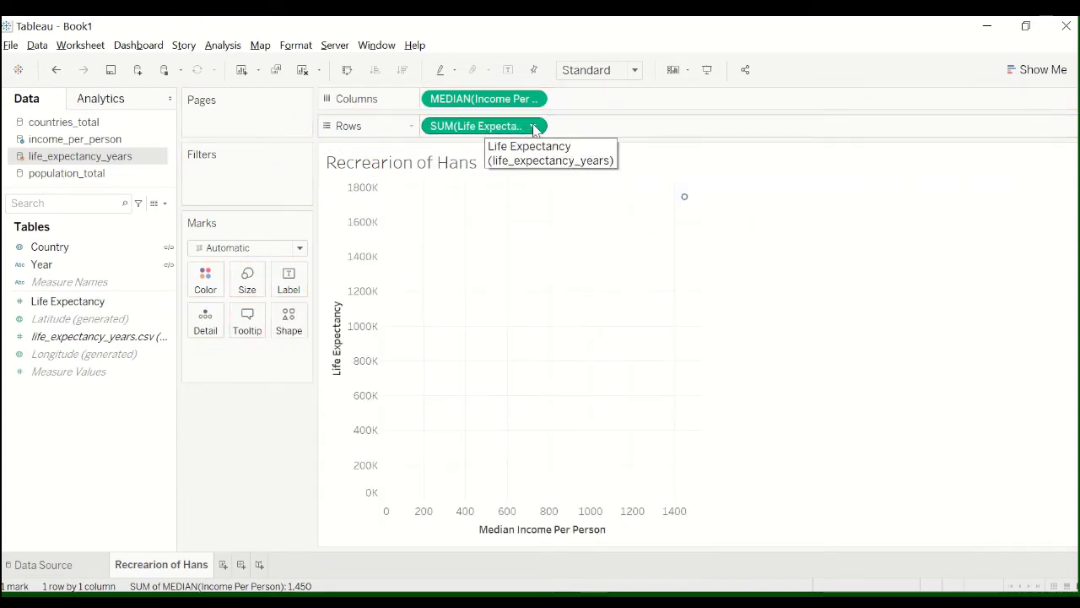
{"action": "left_click", "coordinate": [533, 127]}
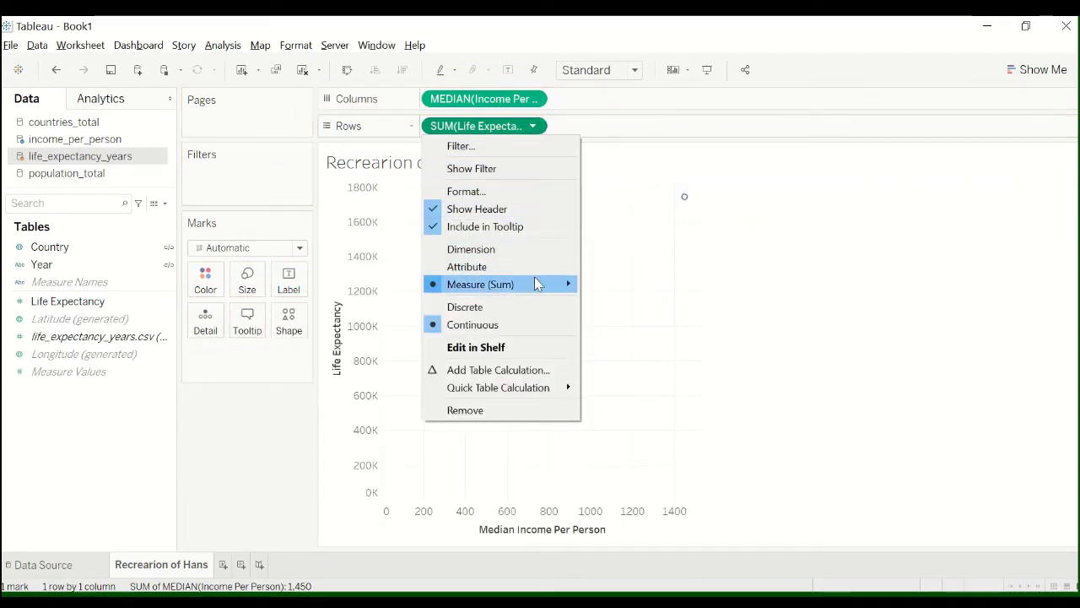
{"action": "mouse_move", "coordinate": [540, 283]}
{"action": "left_click", "coordinate": [621, 322]}
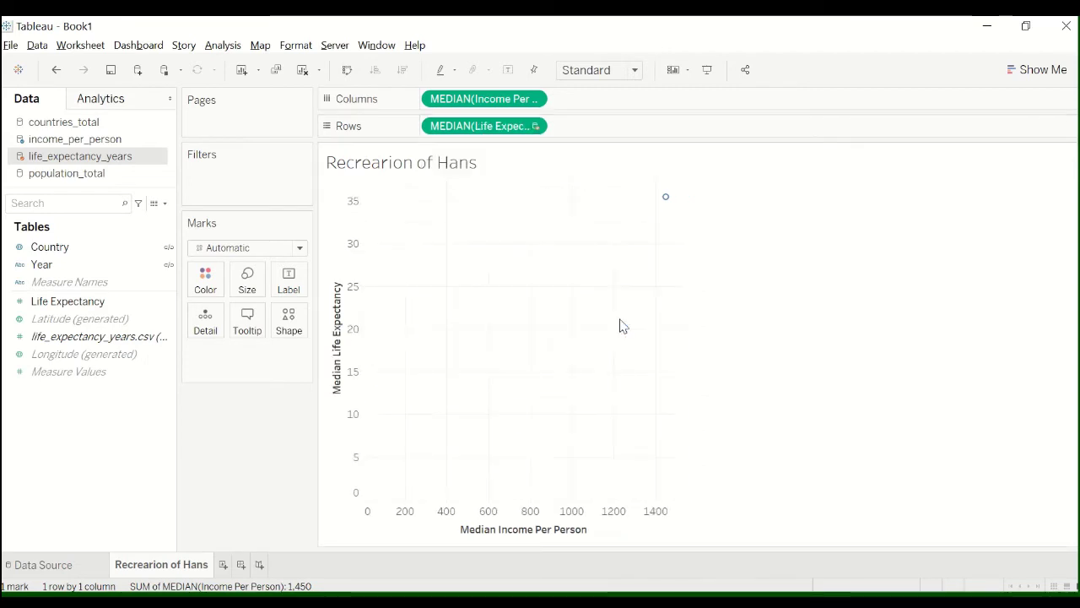
Compare the Entire View and Fit Width sizing options on the worksheet, ending with Entire View
{"action": "left_click", "coordinate": [608, 70]}
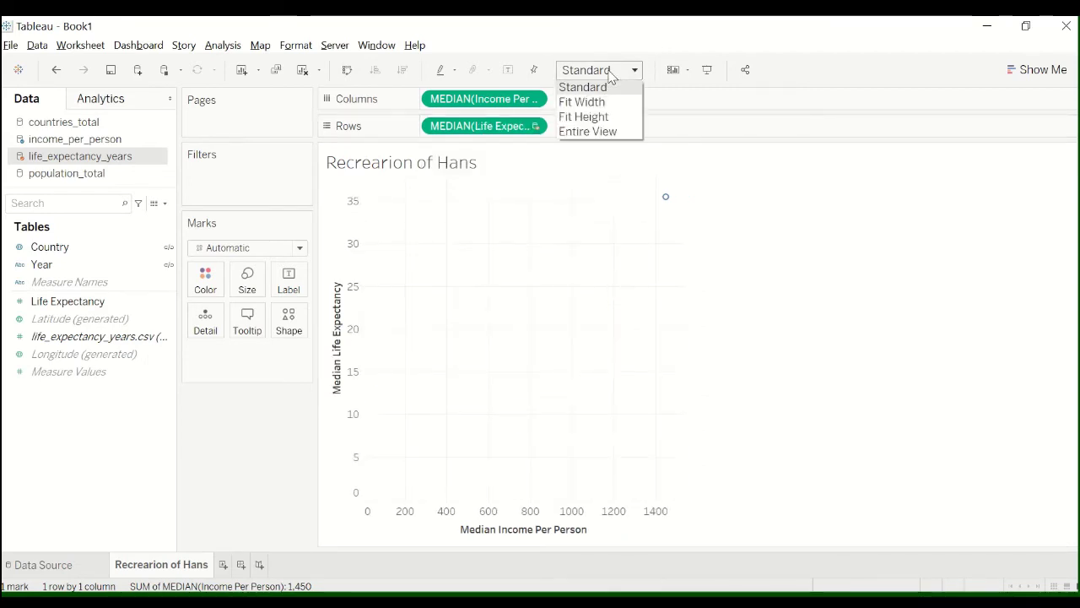
{"action": "left_click", "coordinate": [609, 131]}
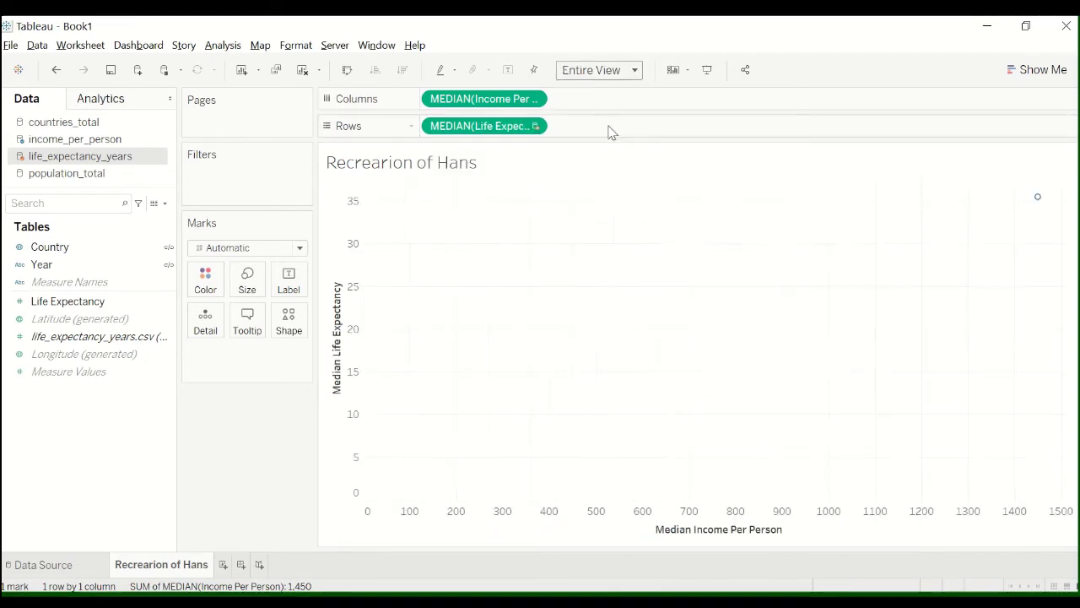
{"action": "key", "text": "ctrl+z"}
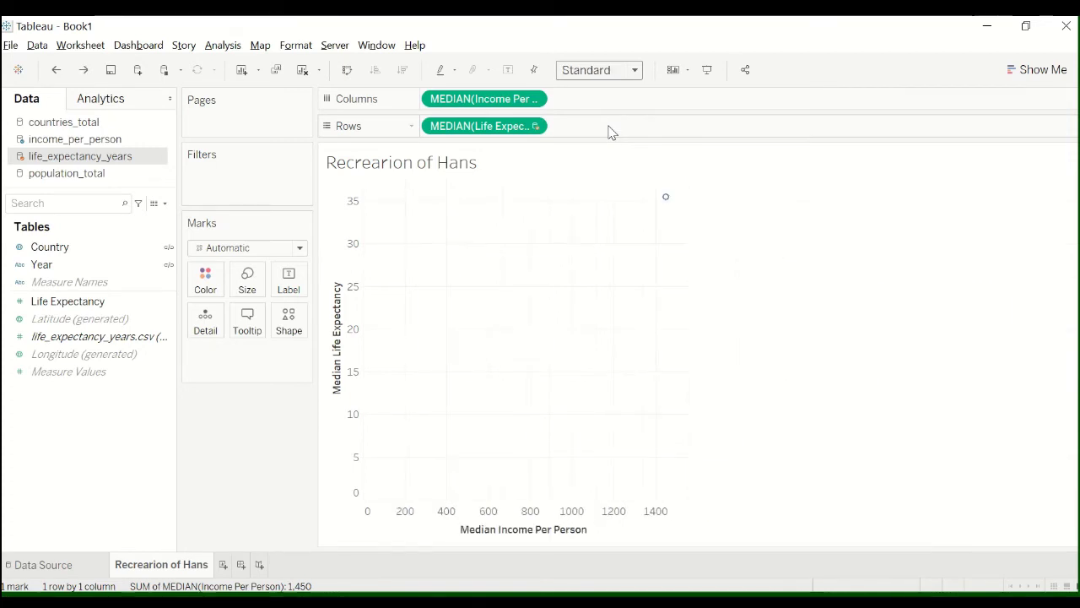
{"action": "left_click", "coordinate": [603, 75]}
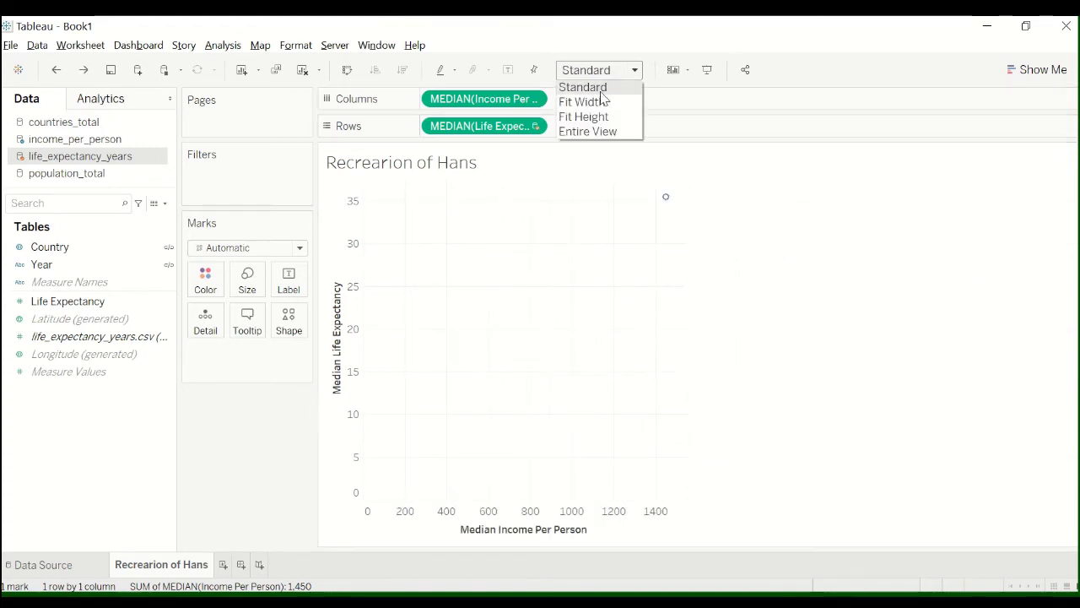
{"action": "left_click", "coordinate": [595, 102]}
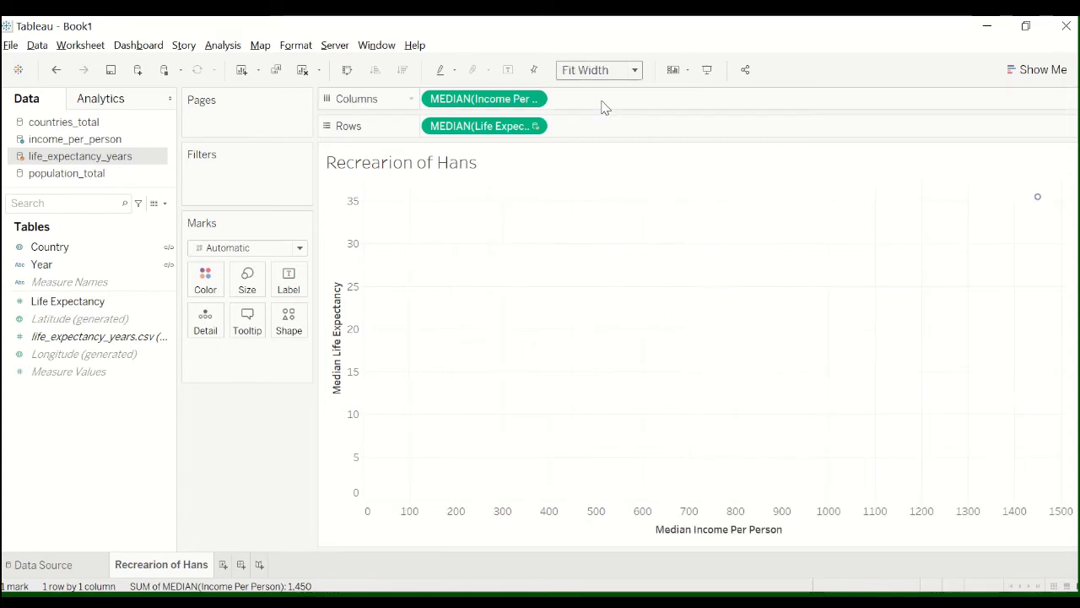
{"action": "left_click", "coordinate": [605, 75]}
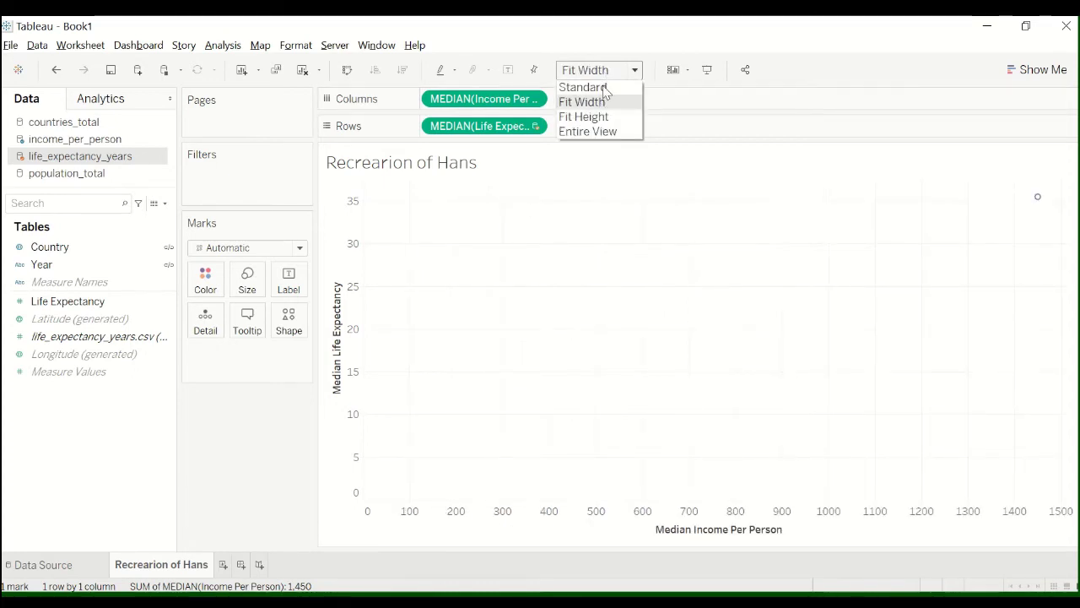
{"action": "left_click", "coordinate": [611, 132]}
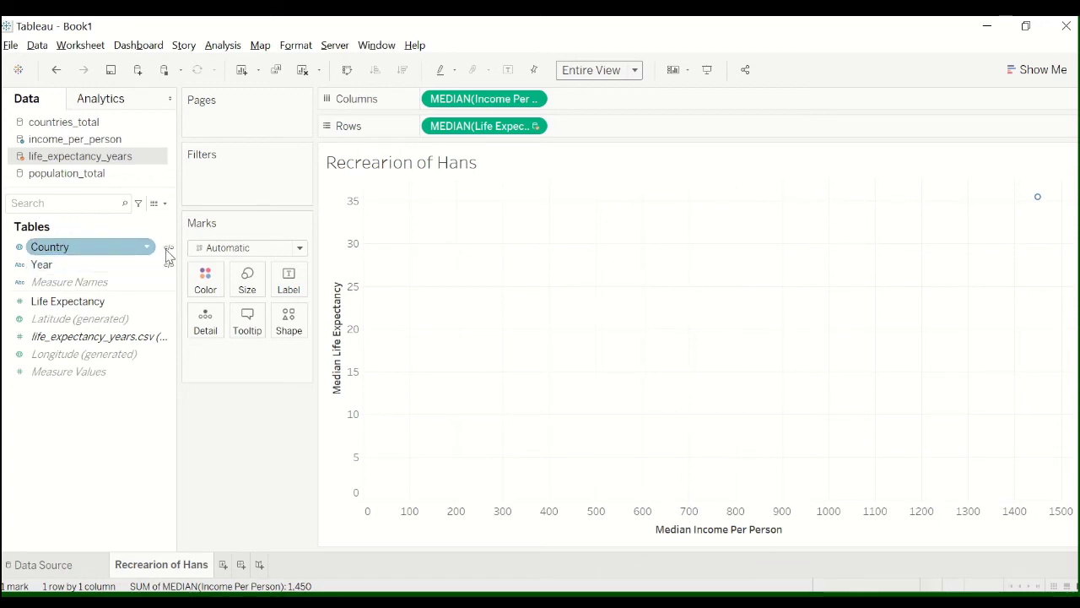
Examine the fields and blending links of the countries, income, life expectancy and population data sources
{"action": "left_click", "coordinate": [99, 140]}
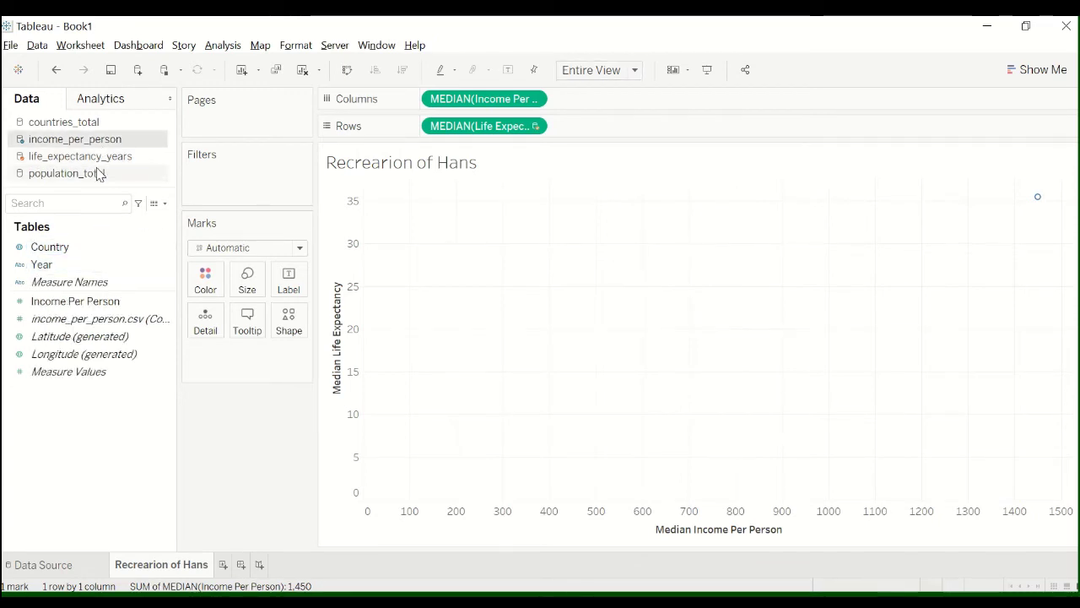
{"action": "left_click", "coordinate": [99, 174]}
{"action": "left_click", "coordinate": [89, 125]}
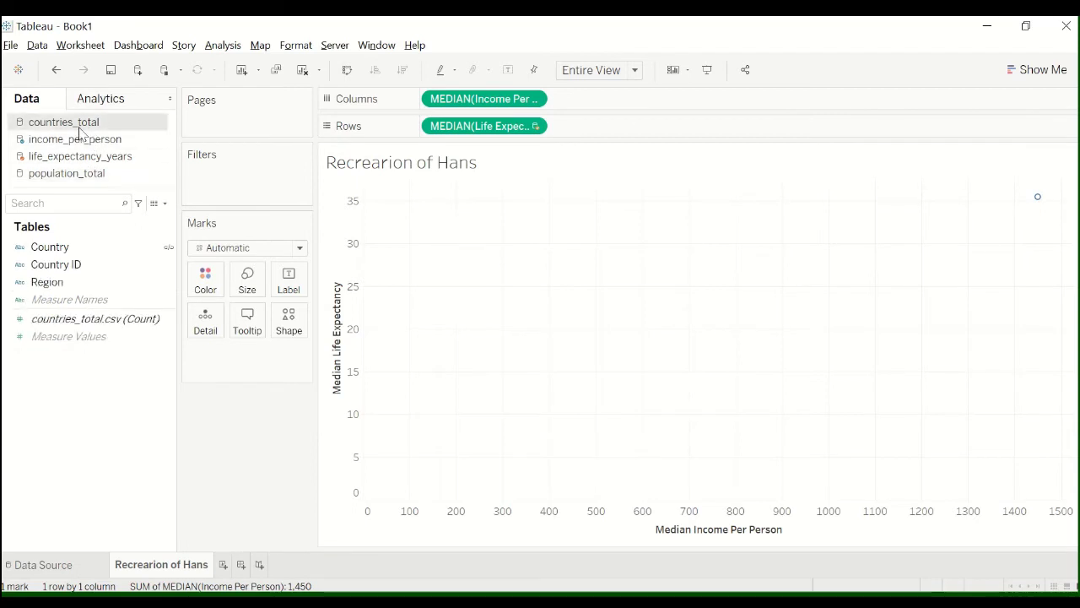
{"action": "left_click", "coordinate": [87, 141]}
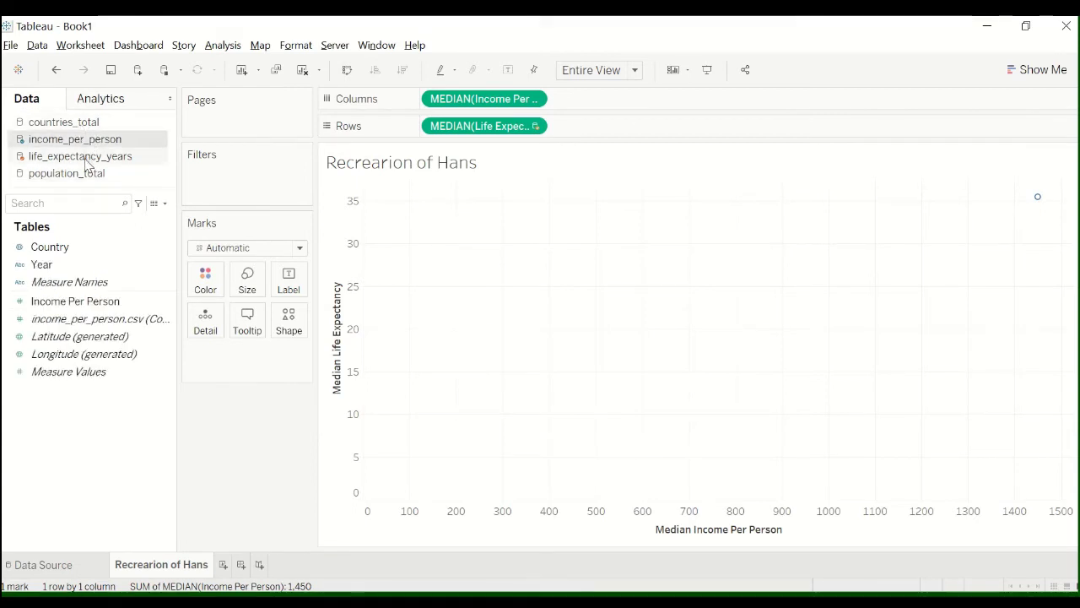
{"action": "left_click", "coordinate": [88, 160]}
{"action": "left_click", "coordinate": [84, 174]}
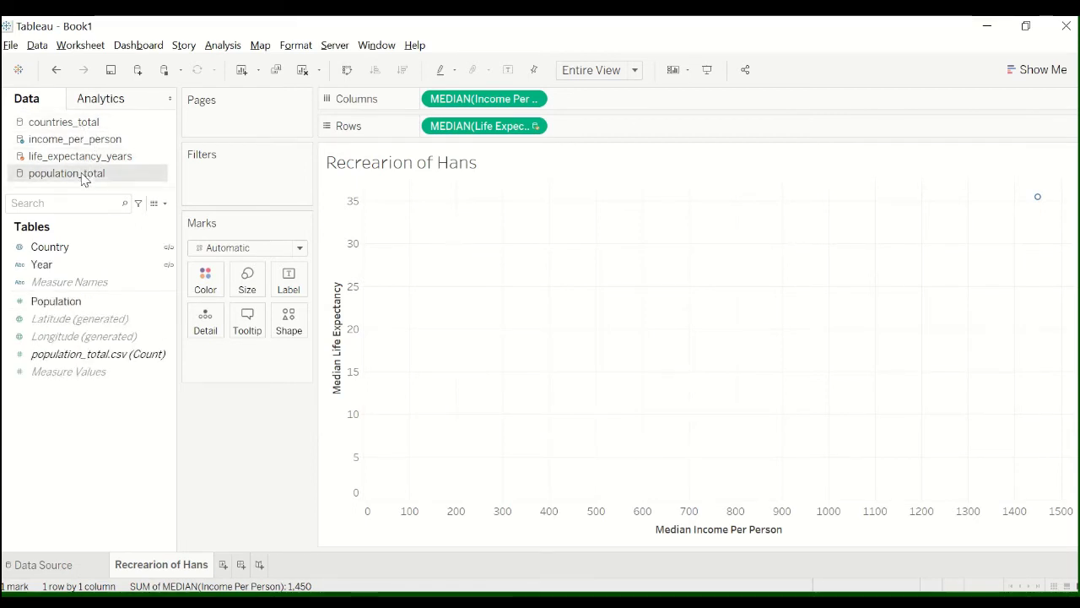
{"action": "left_click", "coordinate": [84, 147]}
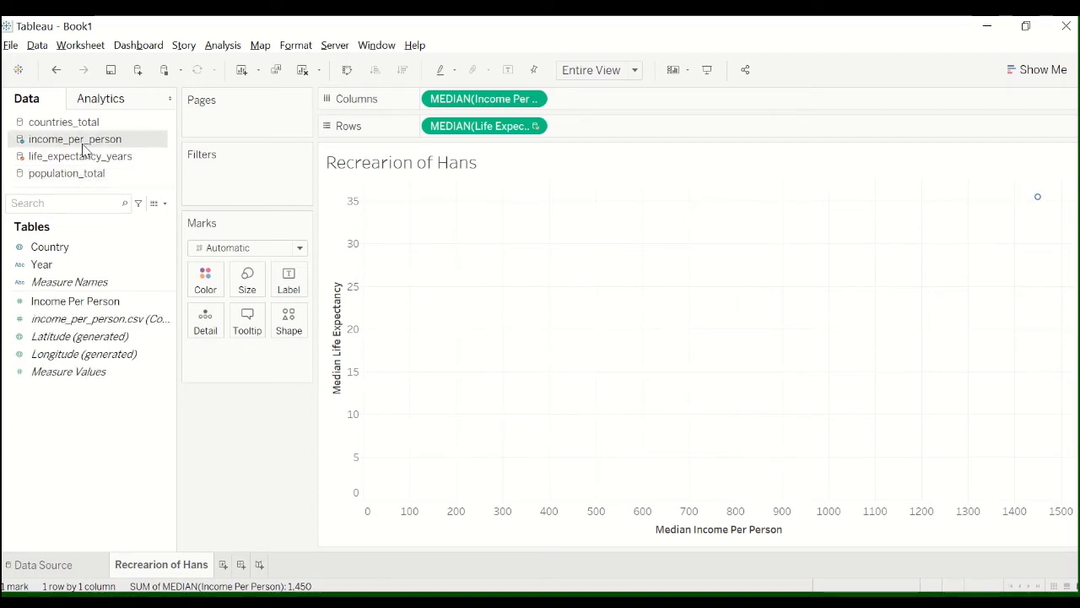
{"action": "left_click", "coordinate": [87, 158]}
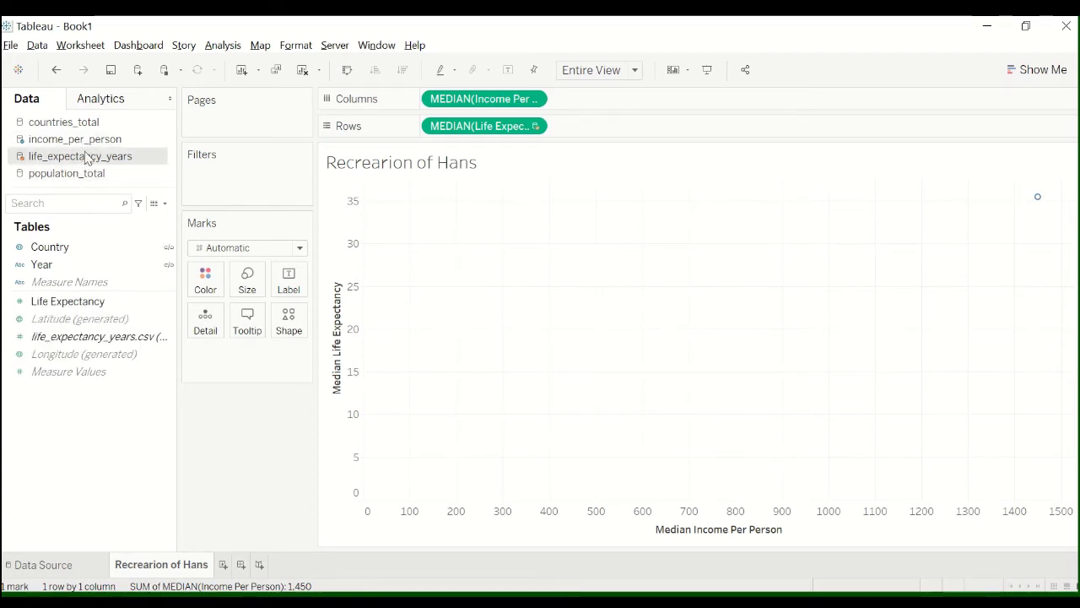
{"action": "left_click", "coordinate": [87, 144]}
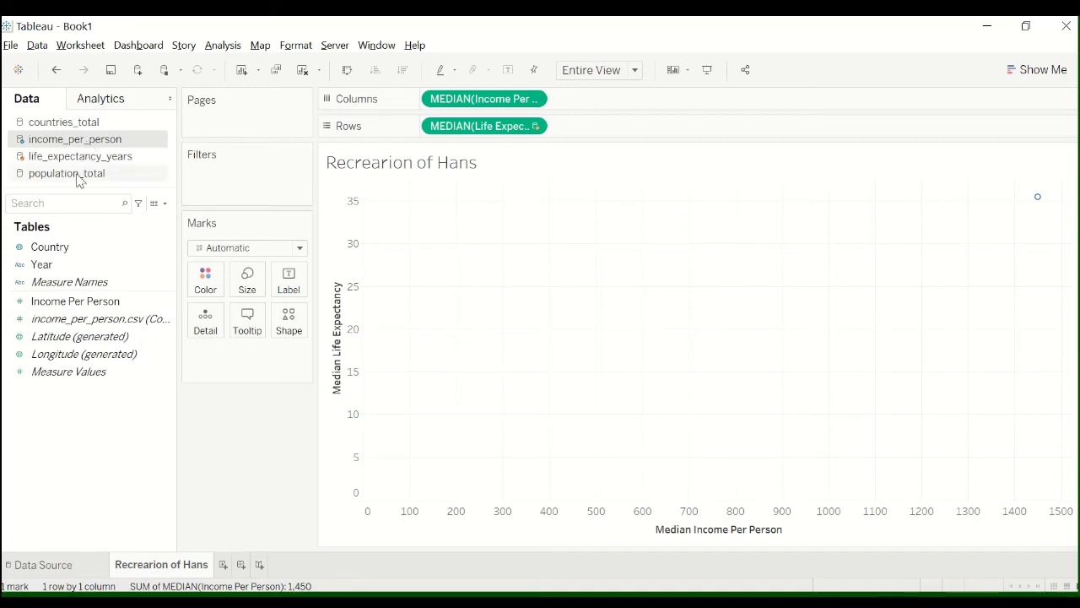
{"action": "left_click", "coordinate": [67, 249]}
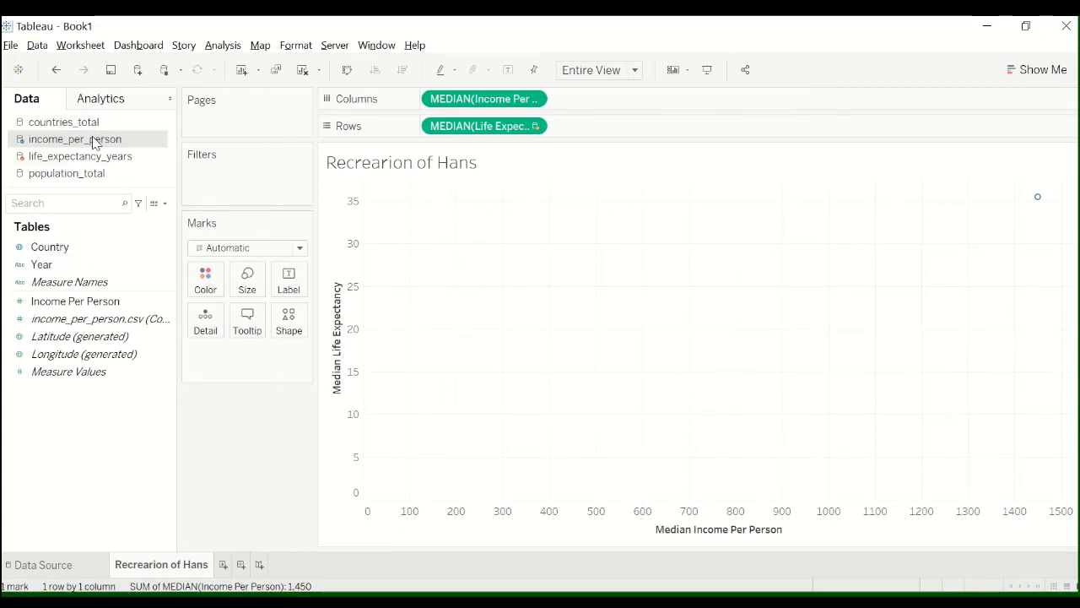
Activate the Country blending link in the life_expectancy_years data, and switch the Year link on and back off
{"action": "left_click", "coordinate": [92, 162]}
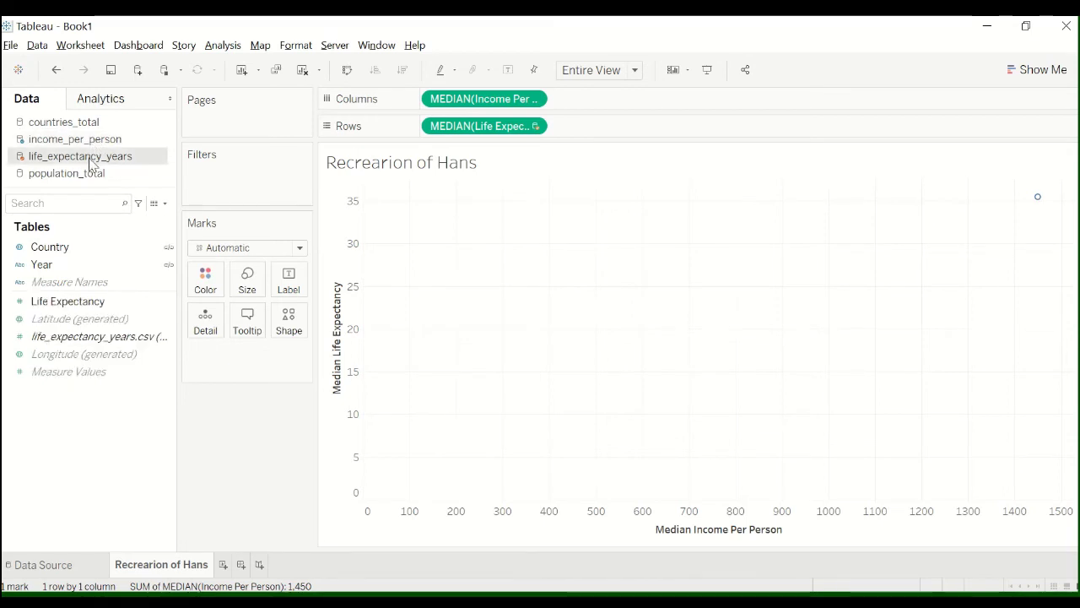
{"action": "left_click", "coordinate": [168, 249]}
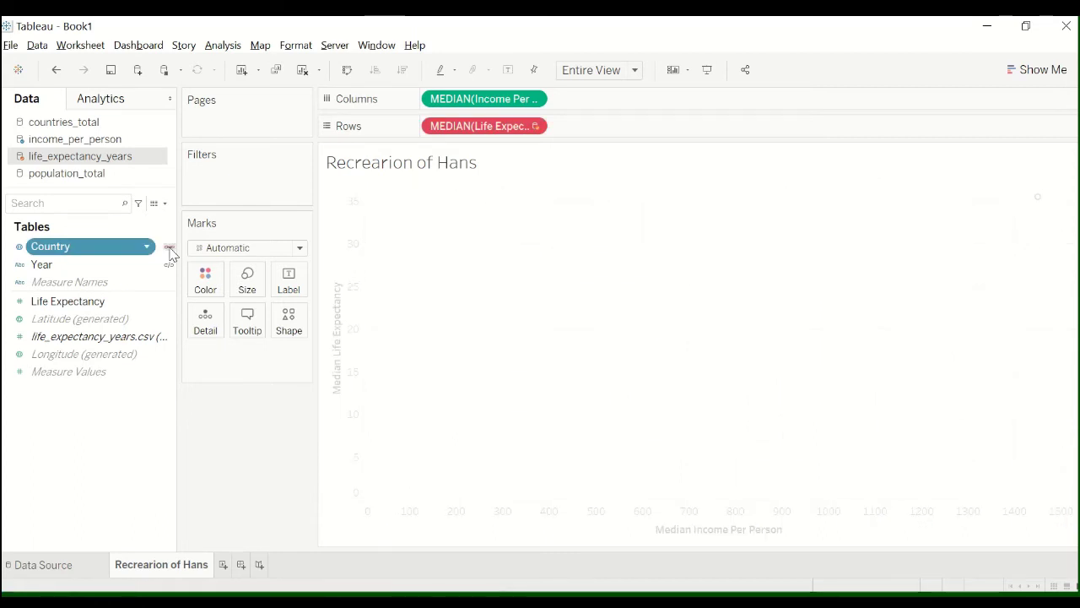
{"action": "left_click", "coordinate": [169, 264]}
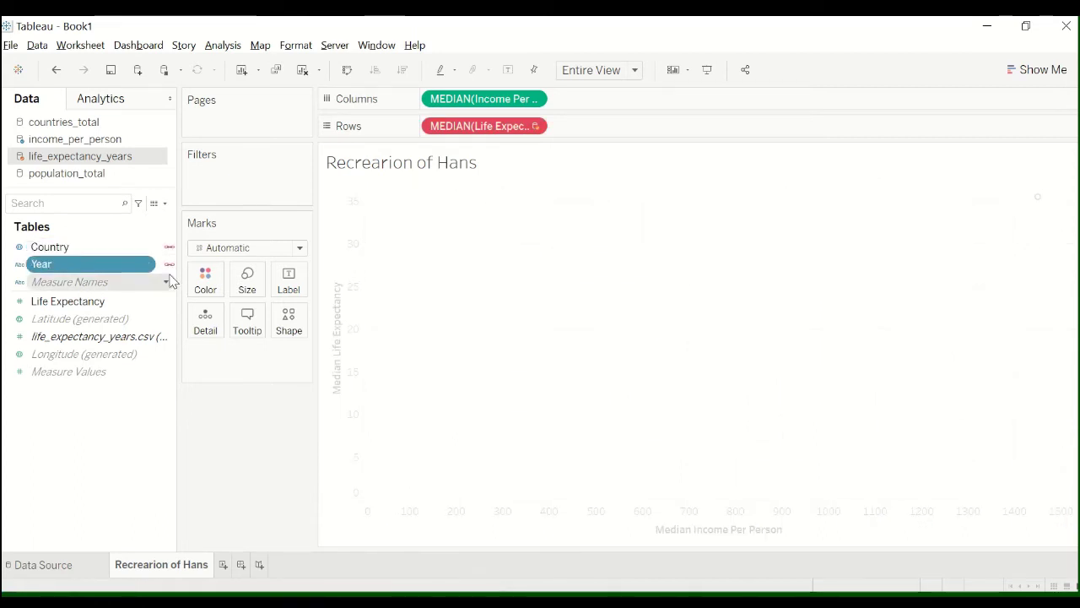
{"action": "left_click", "coordinate": [169, 265]}
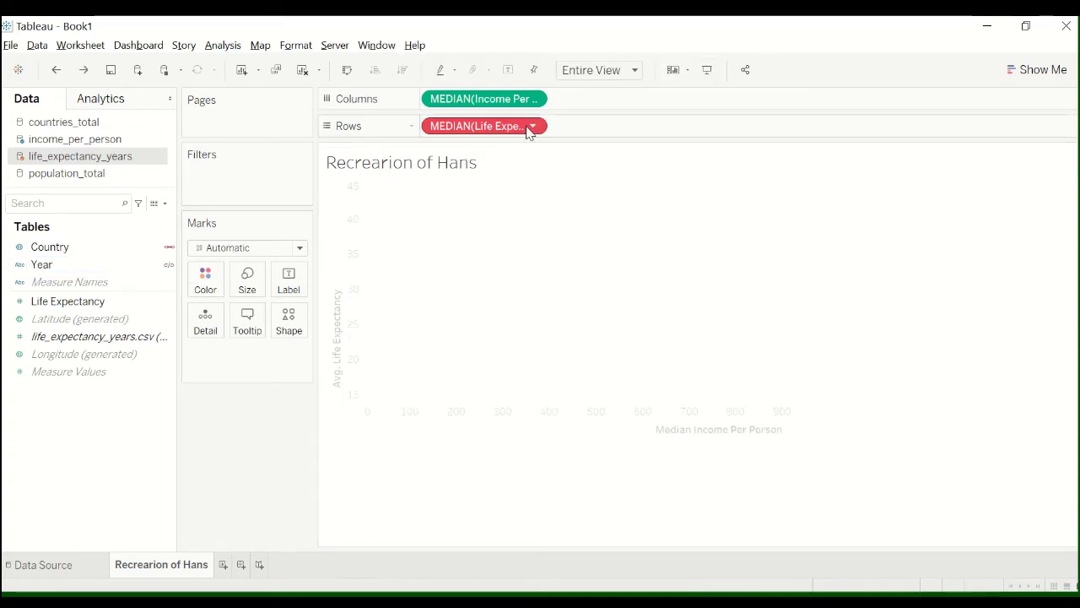
Change the aggregation of Life Expectancy on Rows to Average
{"action": "mouse_move", "coordinate": [528, 128]}
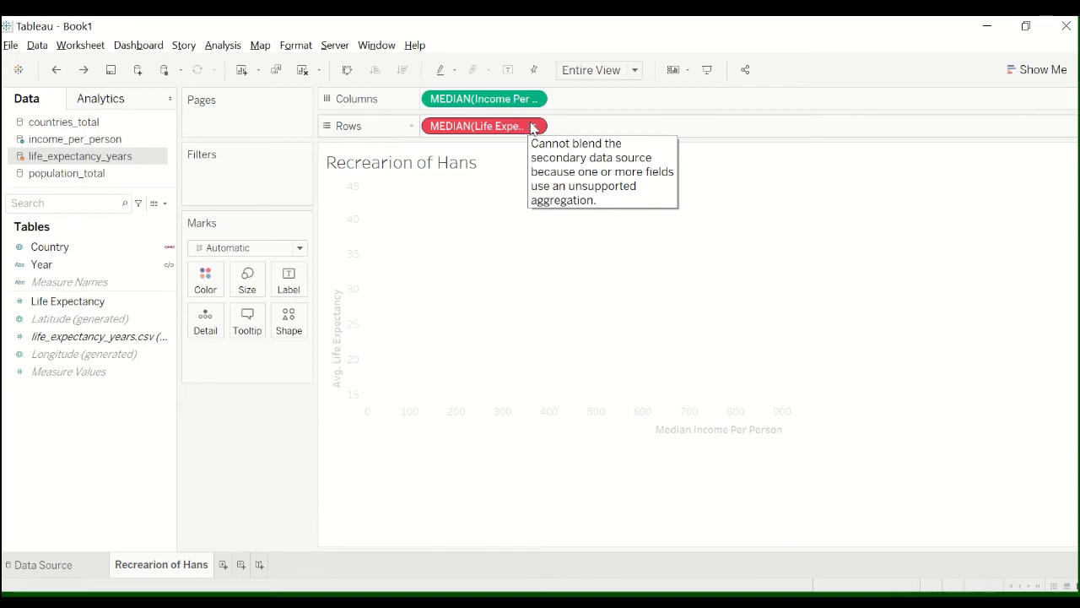
{"action": "left_click", "coordinate": [532, 127]}
{"action": "mouse_move", "coordinate": [540, 288]}
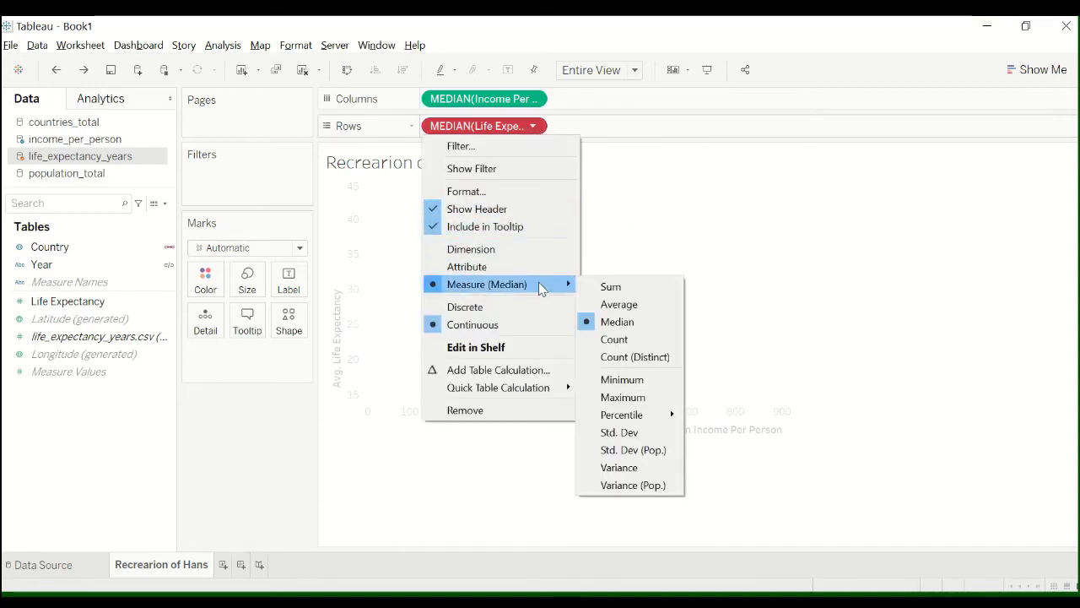
{"action": "left_click", "coordinate": [609, 305]}
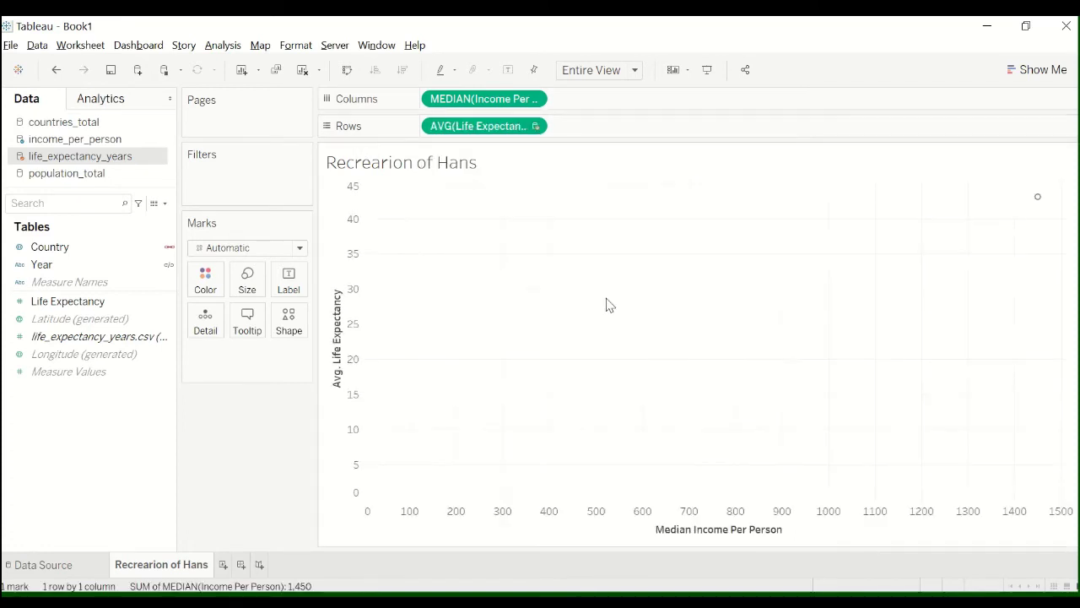
Change the aggregation of Income Per Person on Columns to Average
{"action": "left_click", "coordinate": [533, 100]}
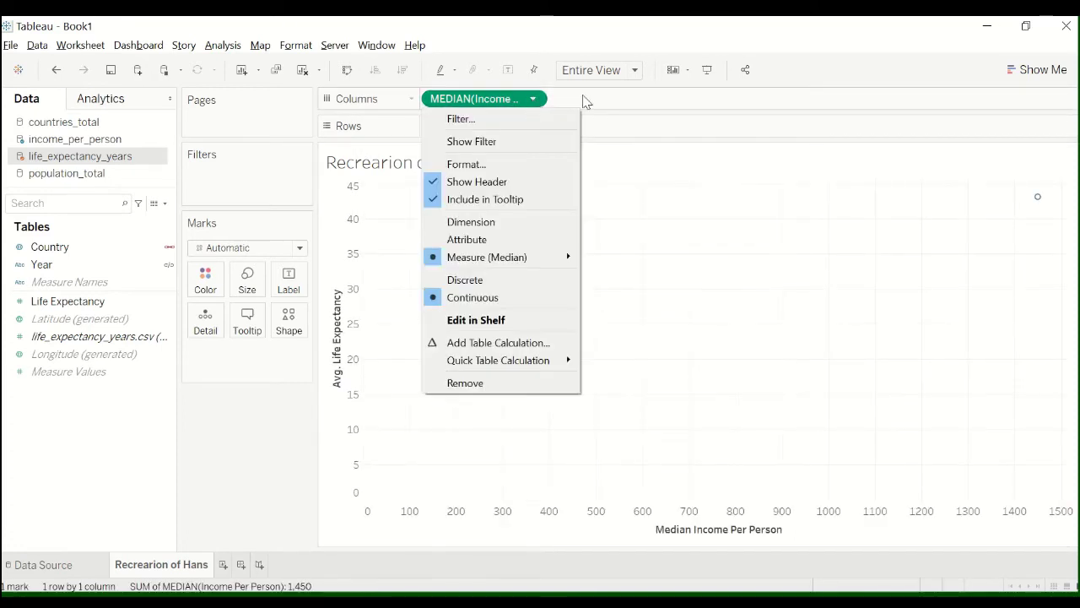
{"action": "mouse_move", "coordinate": [556, 258]}
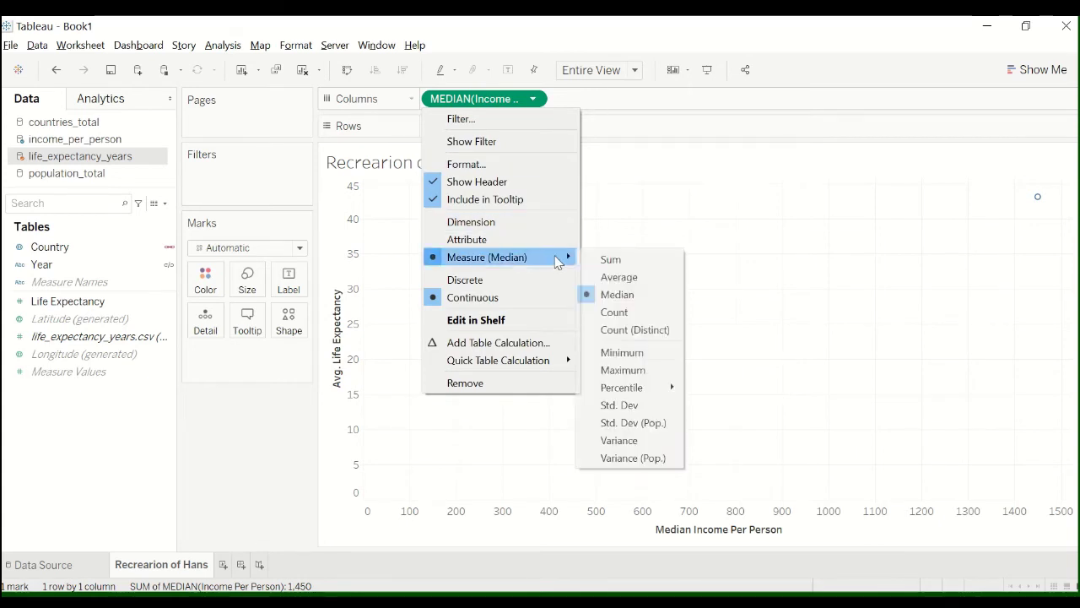
{"action": "left_click", "coordinate": [620, 288]}
{"action": "key", "text": "ctrl+z"}
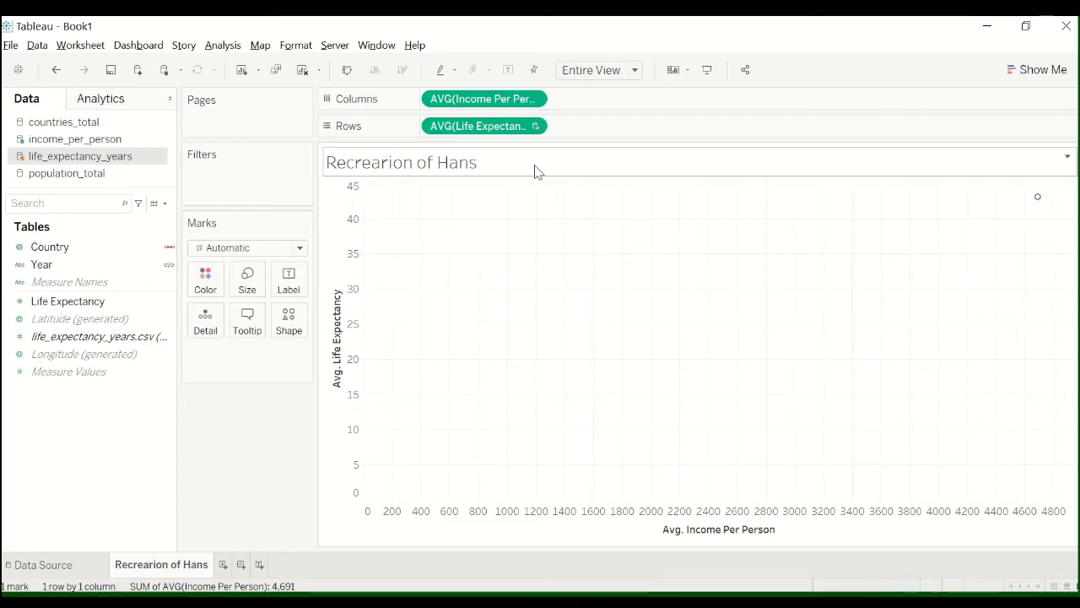
Activate the Country blending link in the population_total and countries_total data sources, leaving the one in life_expectancy_years on
{"action": "left_click", "coordinate": [91, 251]}
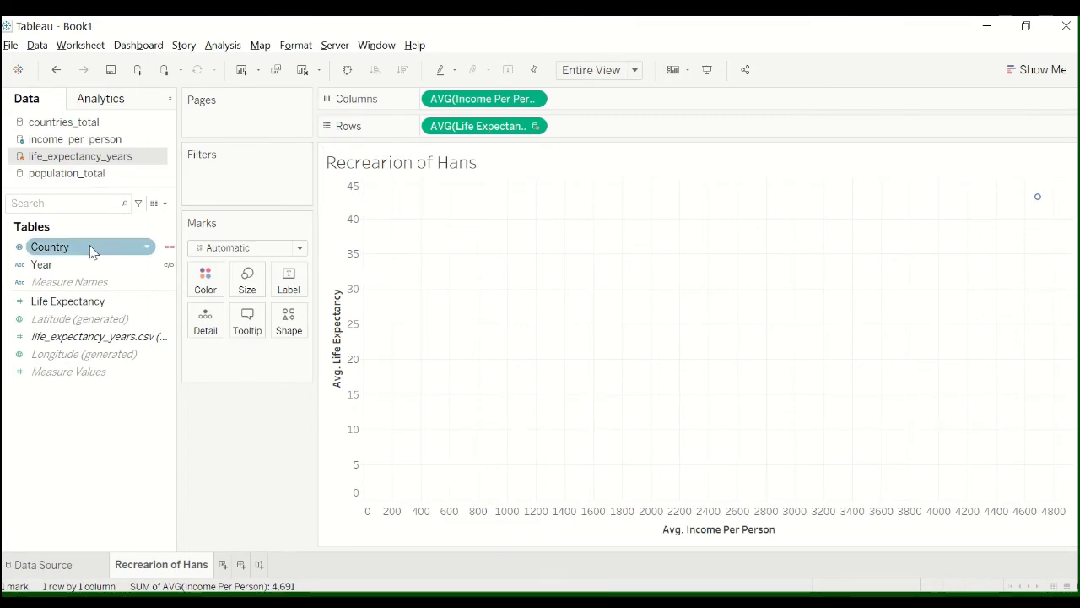
{"action": "left_click", "coordinate": [169, 250]}
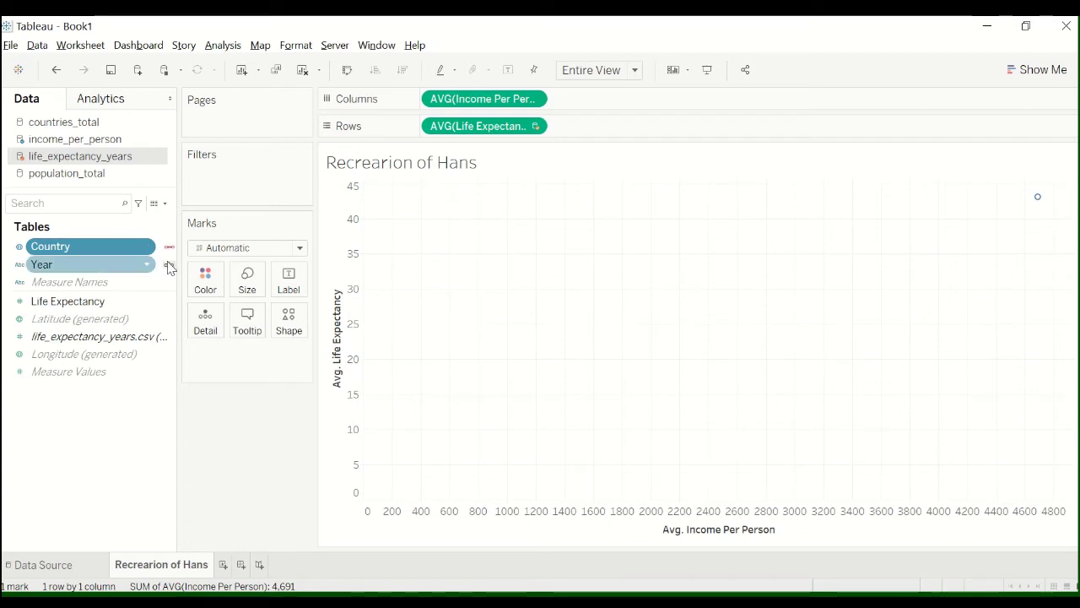
{"action": "left_click", "coordinate": [170, 250]}
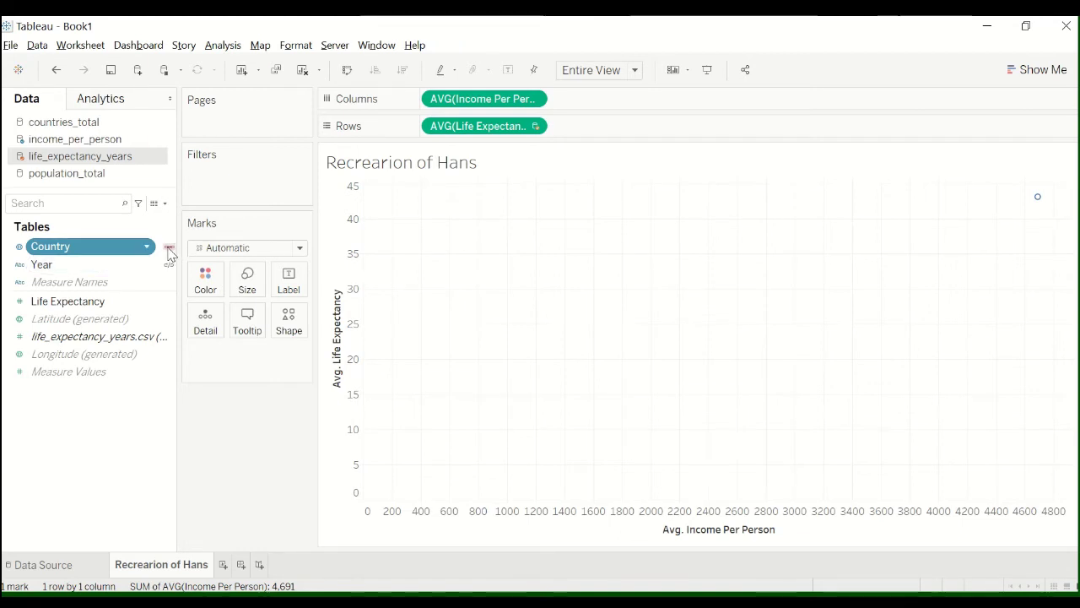
{"action": "left_click", "coordinate": [112, 175]}
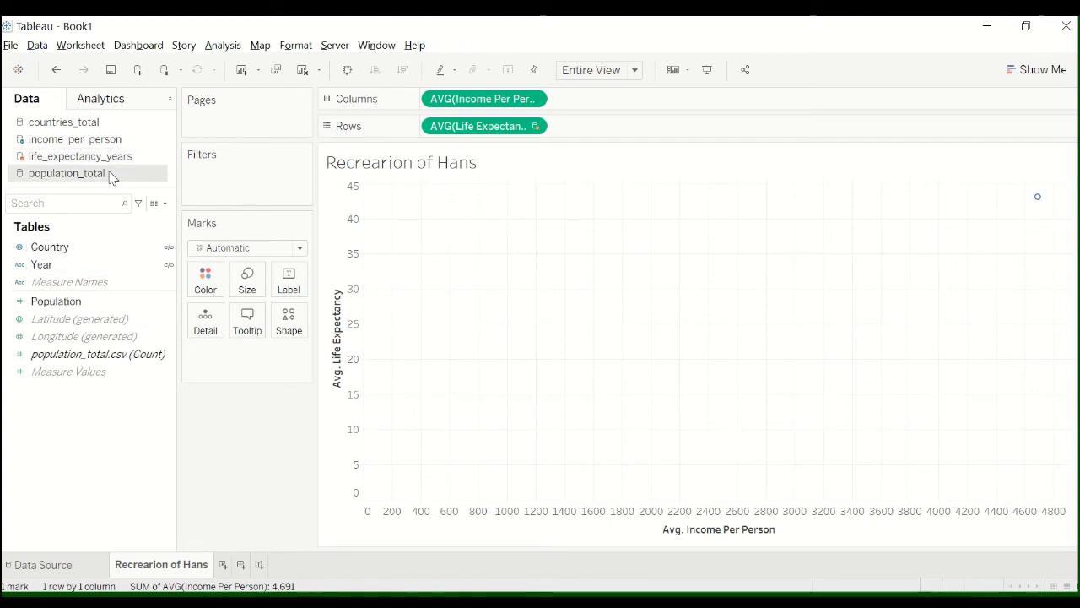
{"action": "left_click", "coordinate": [141, 253]}
{"action": "left_click", "coordinate": [168, 252]}
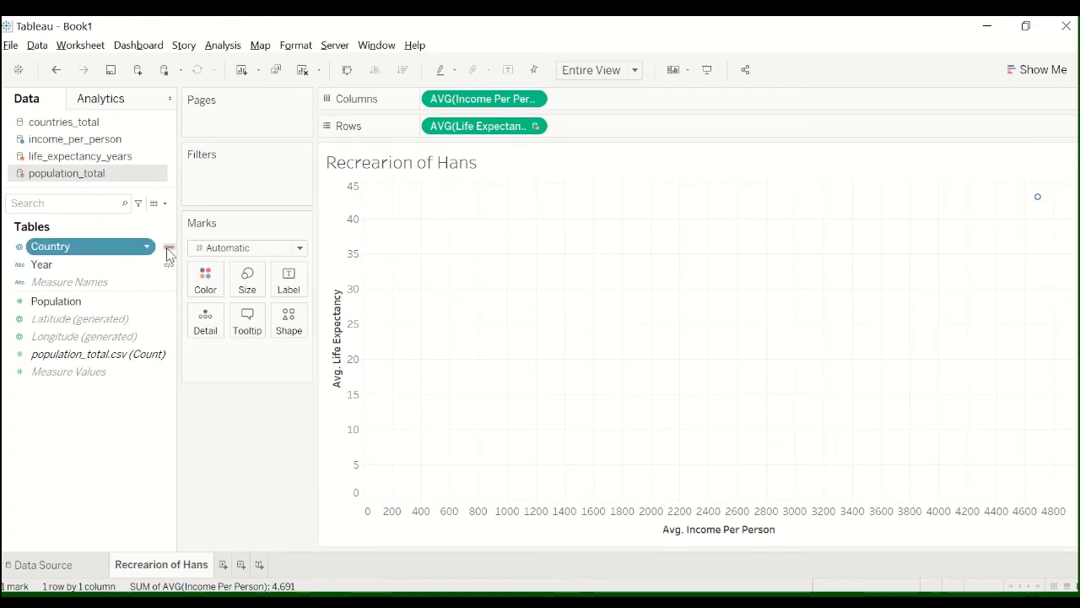
{"action": "left_click", "coordinate": [124, 125]}
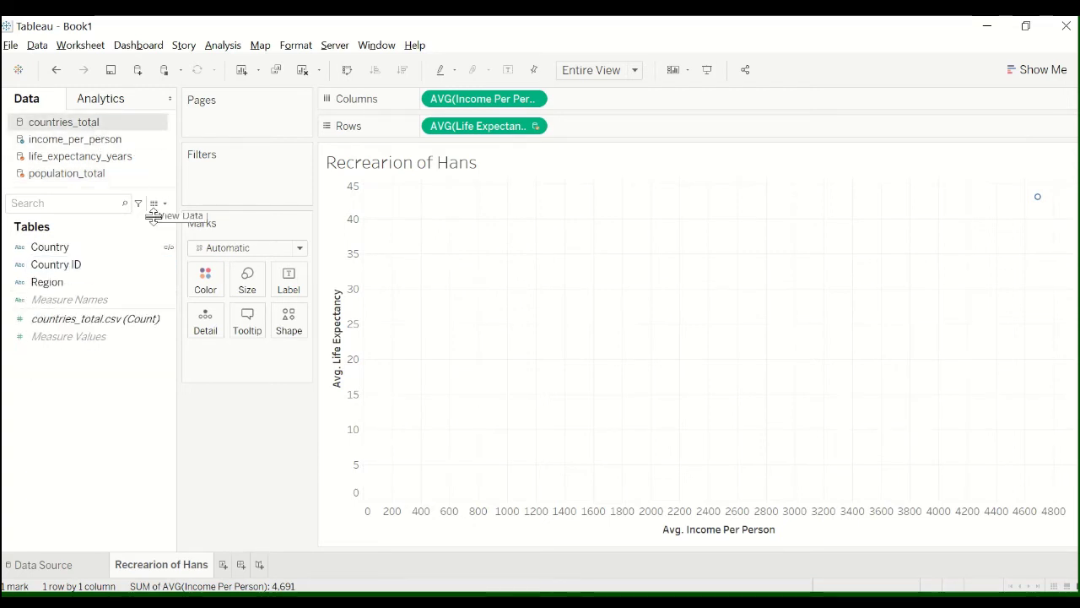
{"action": "left_click", "coordinate": [169, 253]}
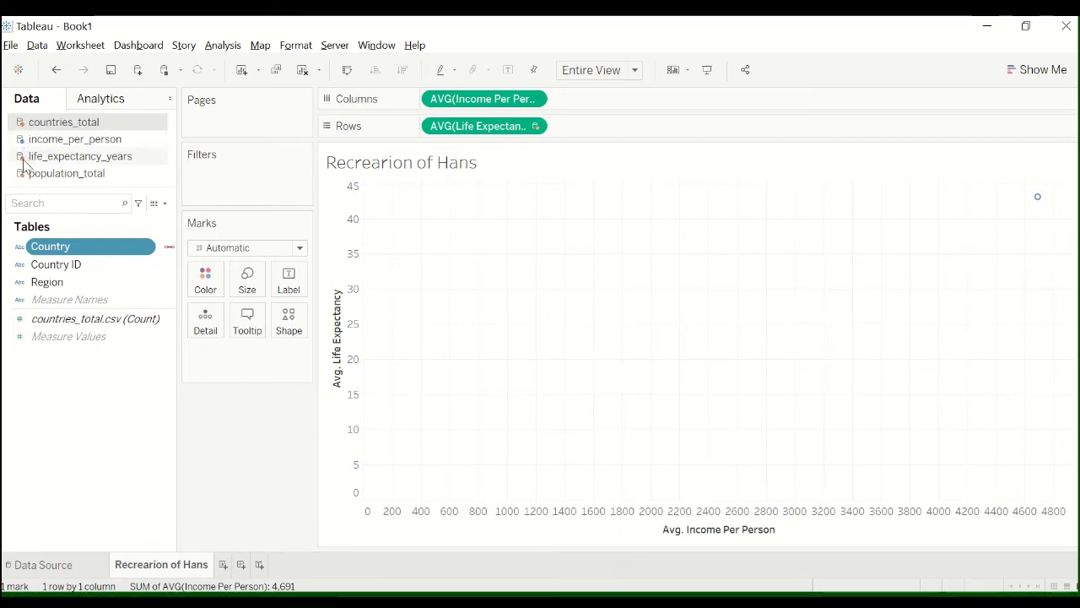
{"action": "left_click", "coordinate": [170, 250]}
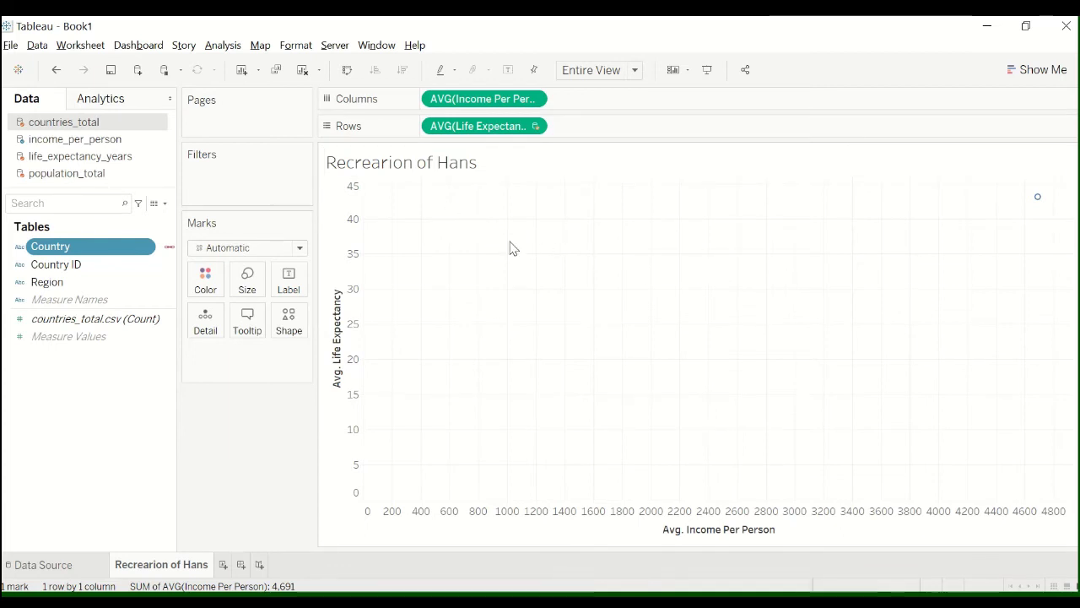
Correct the worksheet's name to "Recreation of Hans" and hide the title above the chart
{"action": "double_click", "coordinate": [152, 564]}
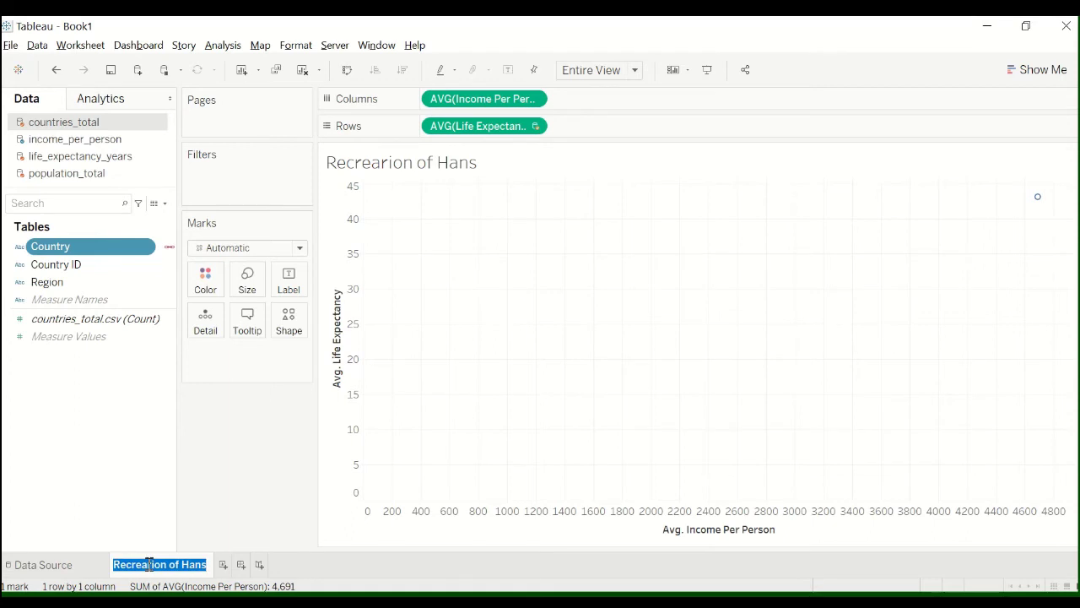
{"action": "left_click", "coordinate": [158, 562]}
{"action": "left_click_drag", "start_coordinate": [166, 563], "coordinate": [135, 564]}
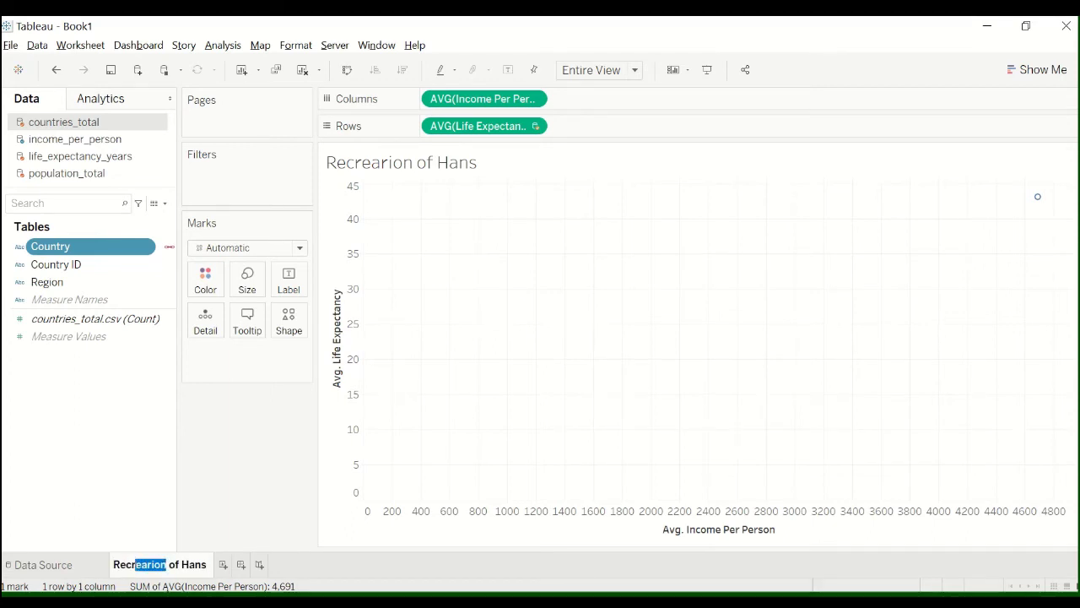
{"action": "type", "text": "eation"}
{"action": "key", "text": "Return"}
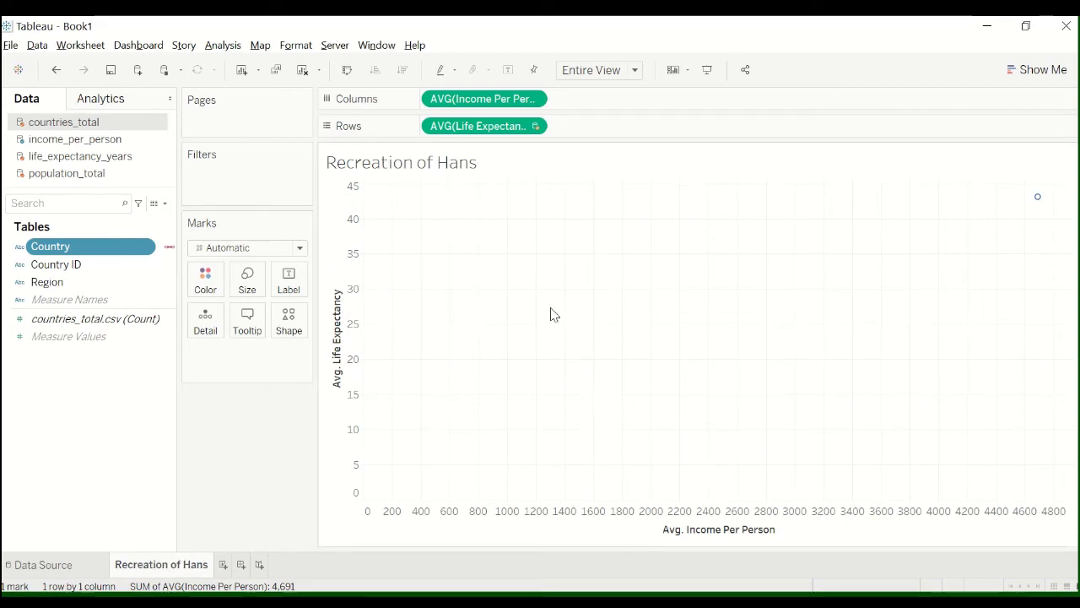
{"action": "right_click", "coordinate": [437, 169]}
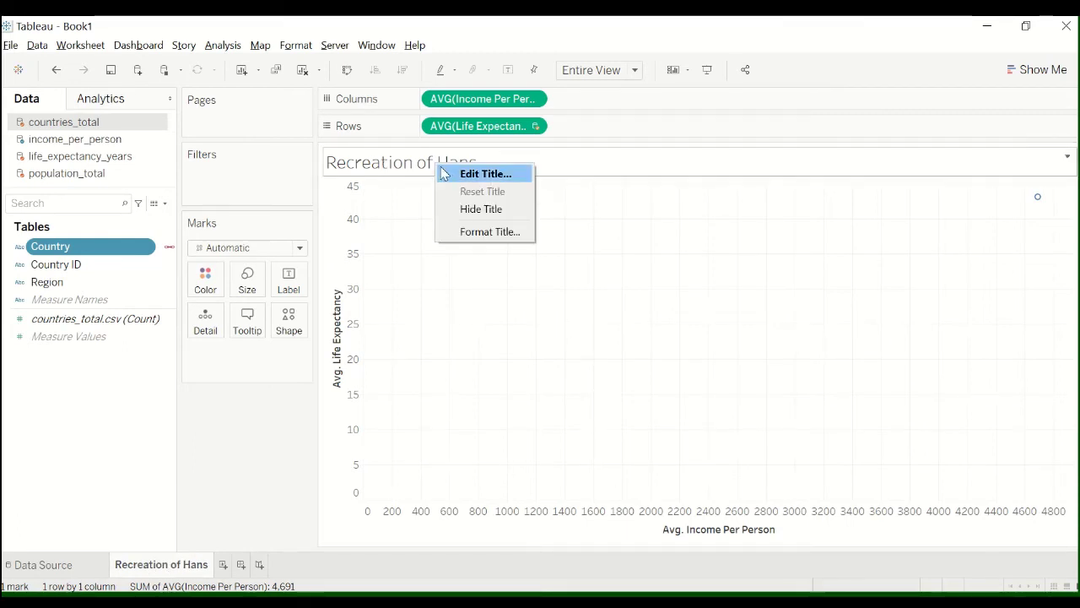
{"action": "left_click", "coordinate": [481, 209]}
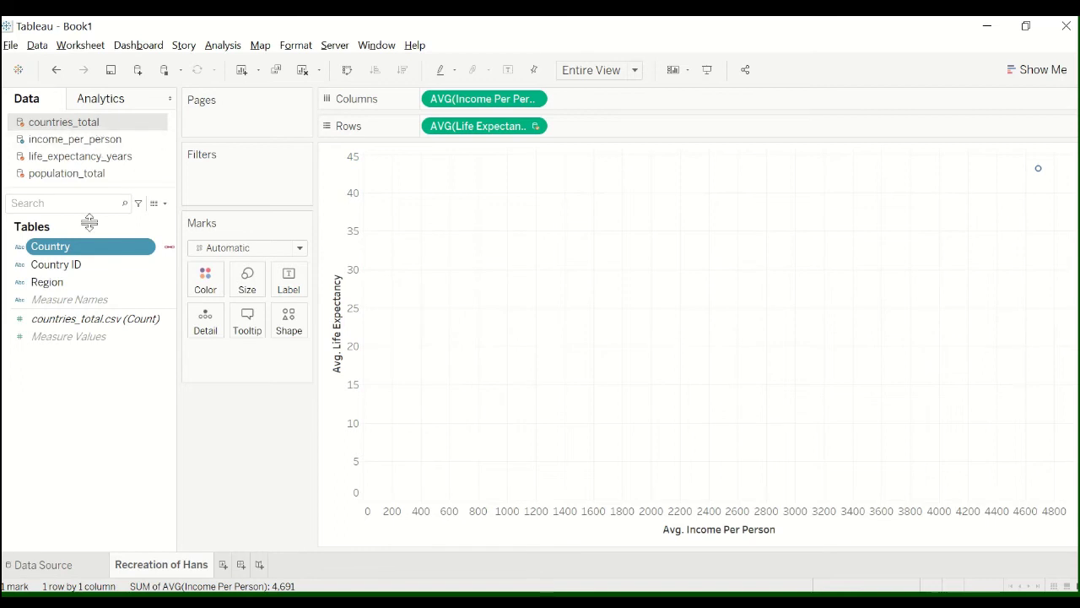
Add Country from the countries_total data to Detail so that the scatter plot shows one mark per country
{"action": "left_click", "coordinate": [78, 137]}
{"action": "left_click", "coordinate": [76, 124]}
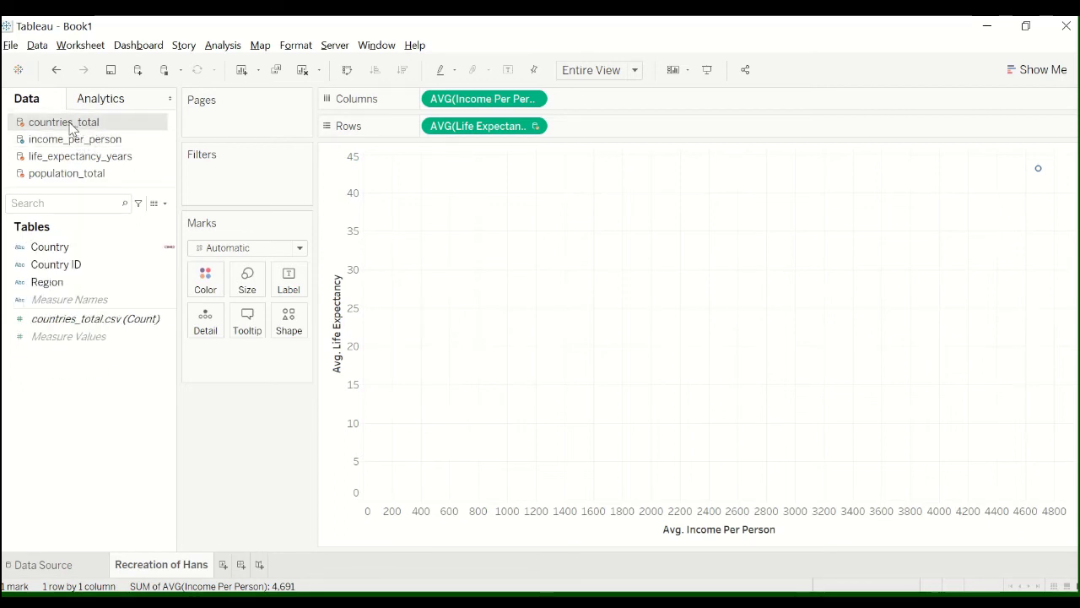
{"action": "left_click", "coordinate": [69, 246]}
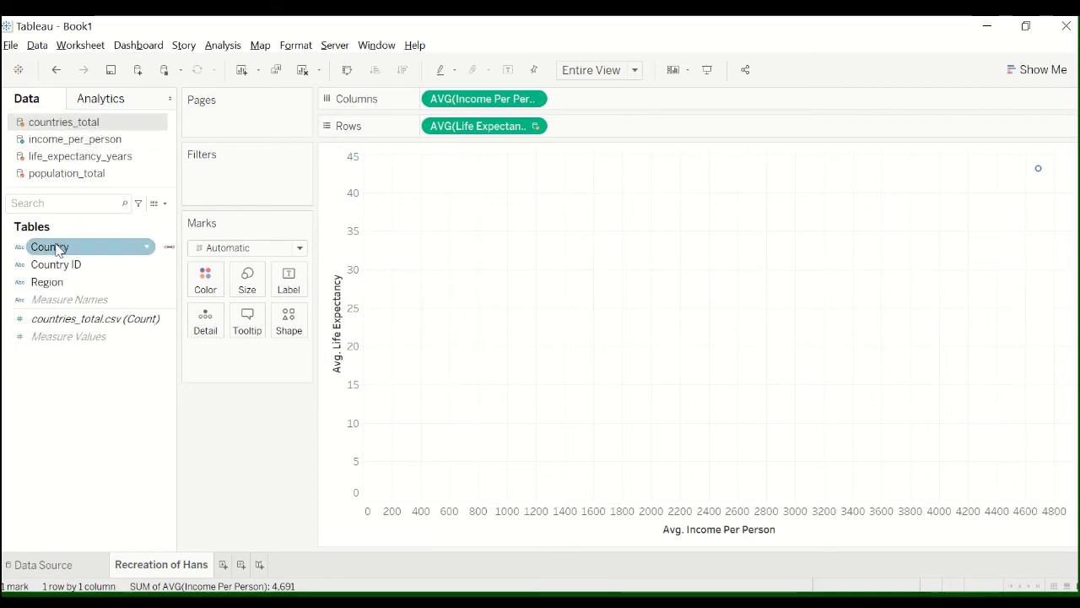
{"action": "left_click_drag", "start_coordinate": [58, 249], "coordinate": [205, 315]}
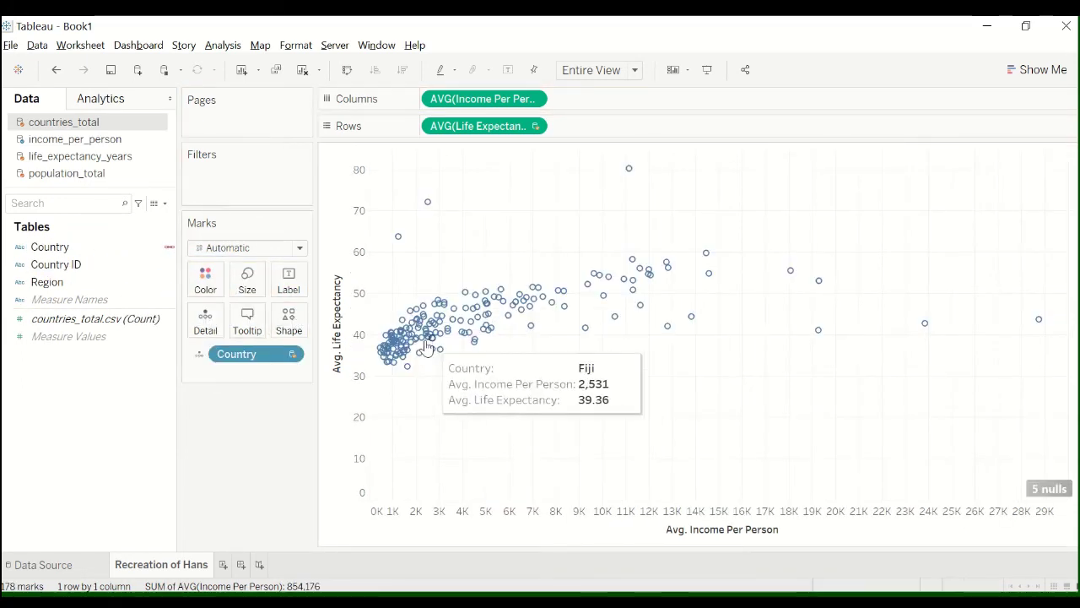
{"action": "mouse_move", "coordinate": [425, 212]}
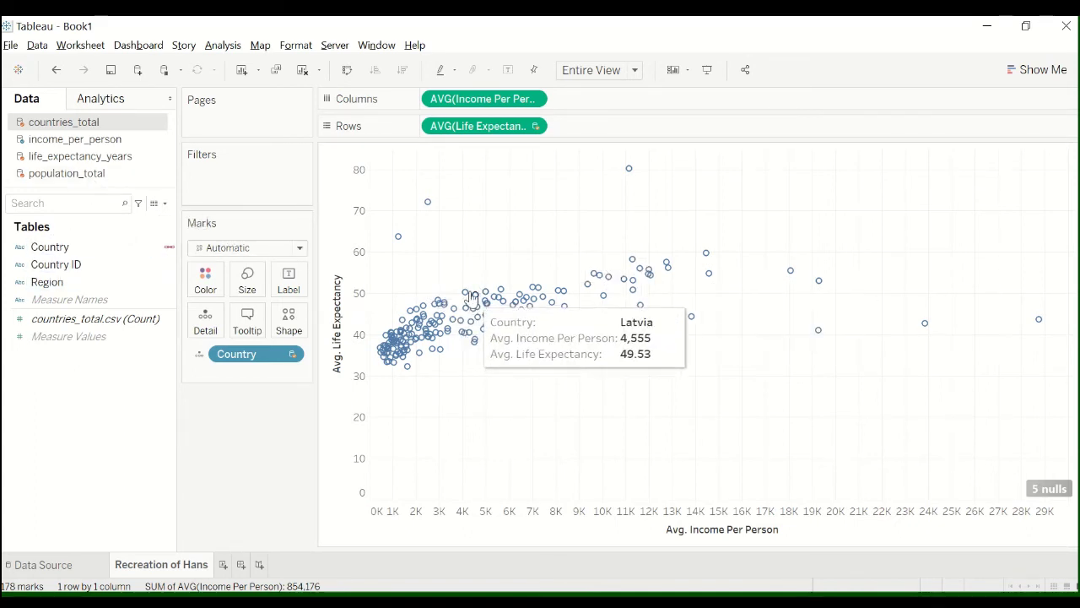
Size the country marks by Population from the population_total data
{"action": "left_click", "coordinate": [75, 177]}
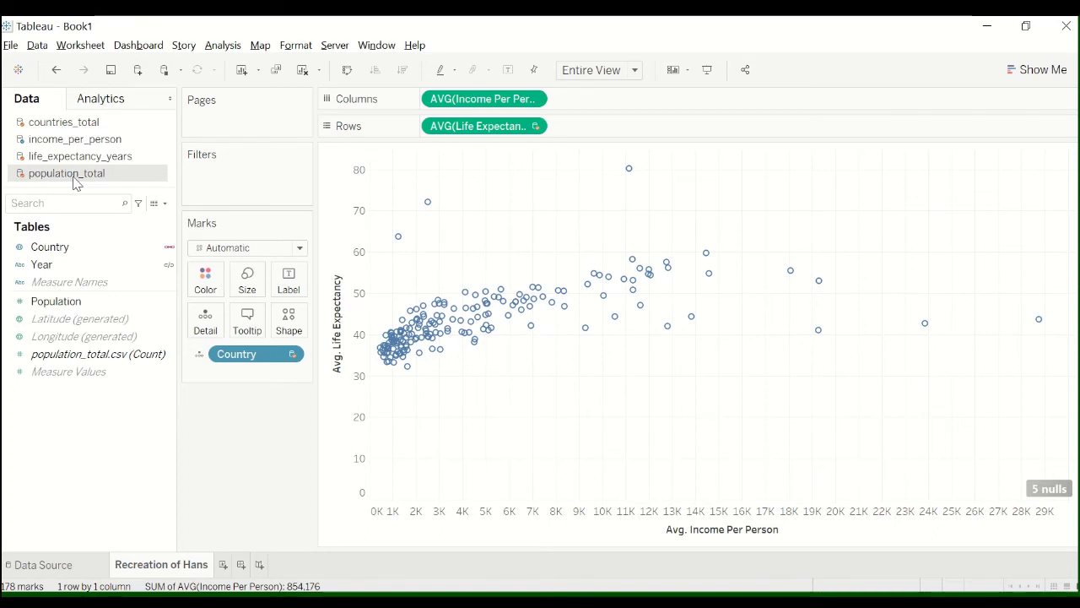
{"action": "left_click", "coordinate": [64, 303]}
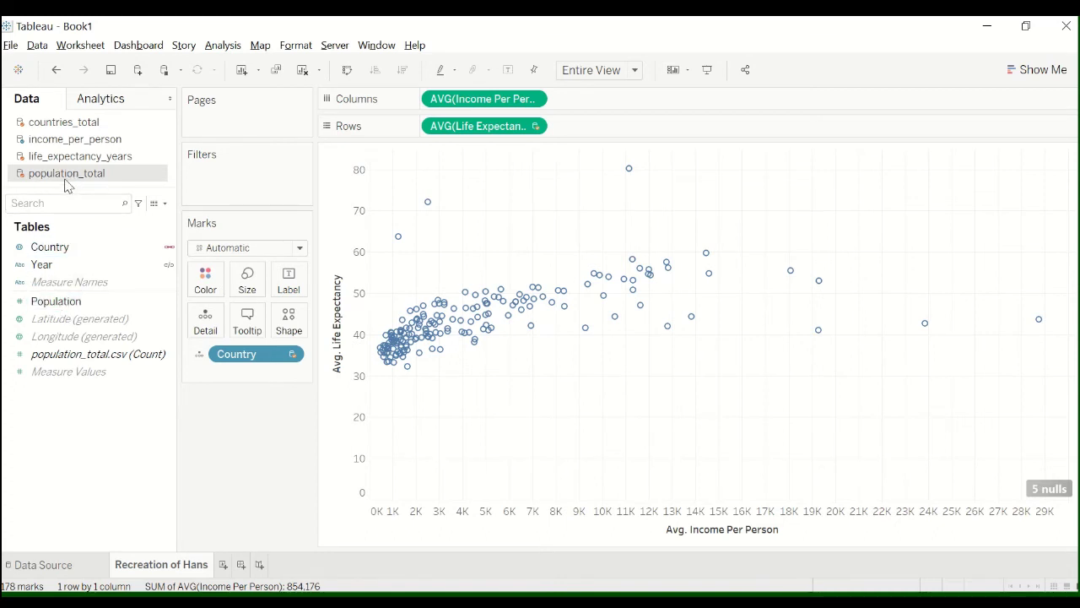
{"action": "left_click_drag", "start_coordinate": [56, 301], "coordinate": [243, 291]}
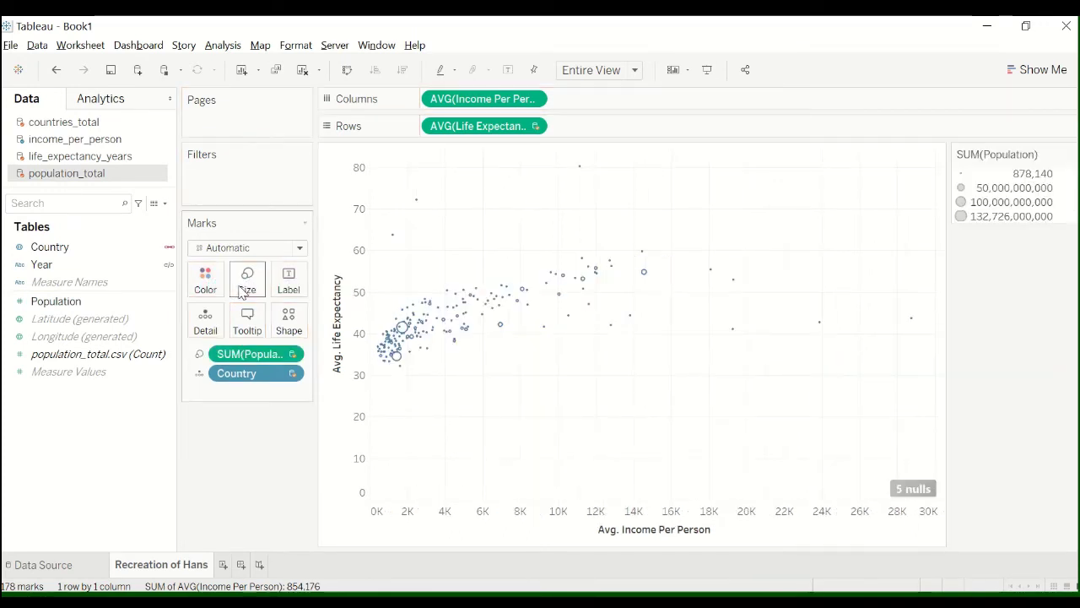
{"action": "mouse_move", "coordinate": [643, 275]}
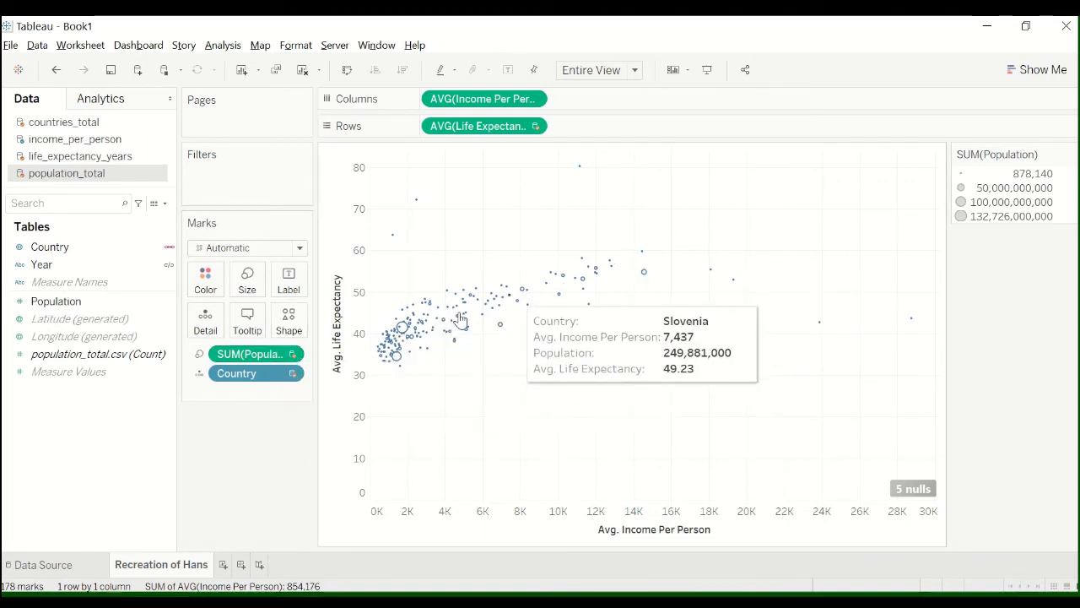
{"action": "mouse_move", "coordinate": [409, 329]}
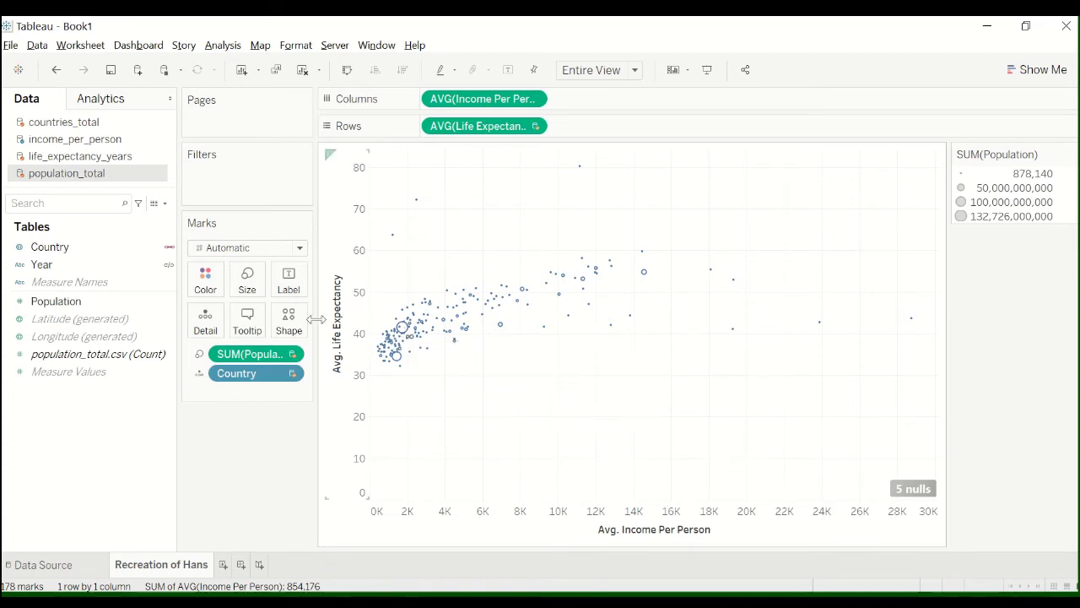
Enlarge the overall size of the marks to slightly above the middle of the size range
{"action": "left_click", "coordinate": [247, 281]}
{"action": "left_click_drag", "start_coordinate": [275, 323], "coordinate": [292, 325]}
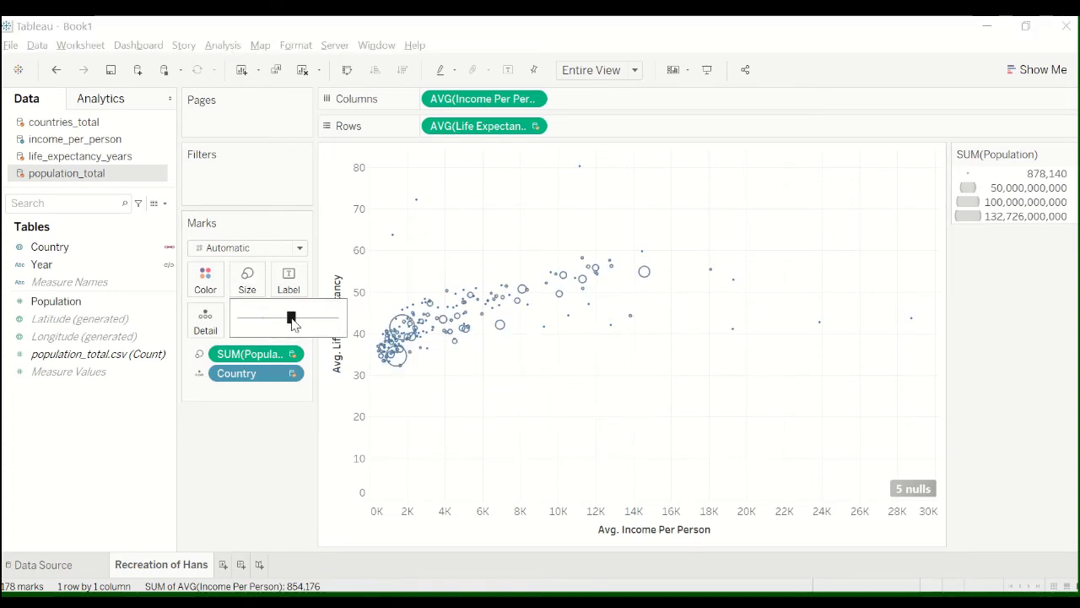
{"action": "left_click", "coordinate": [247, 433]}
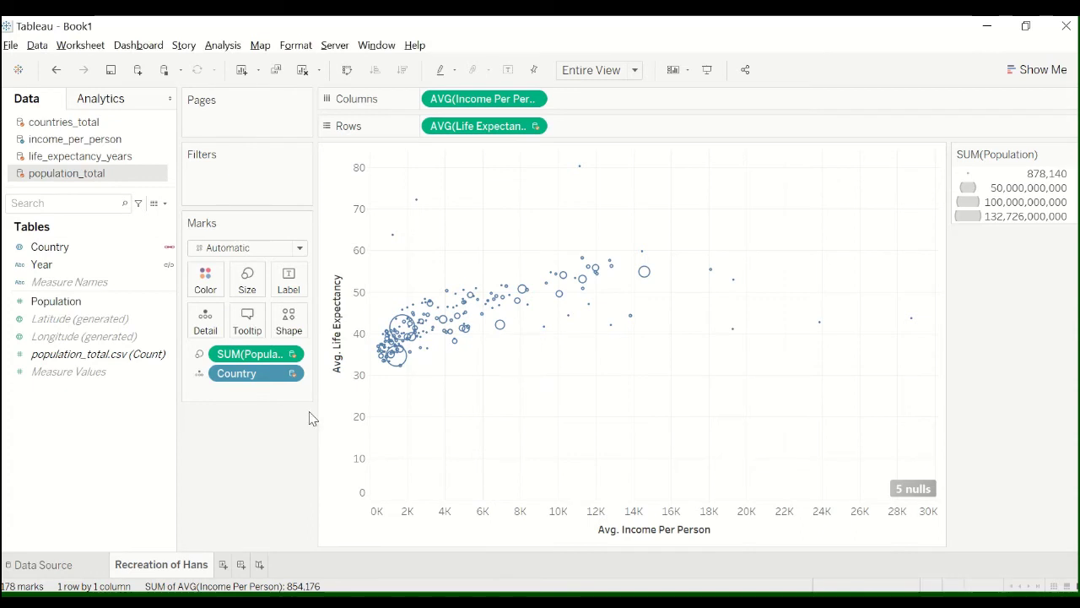
{"action": "mouse_move", "coordinate": [390, 323]}
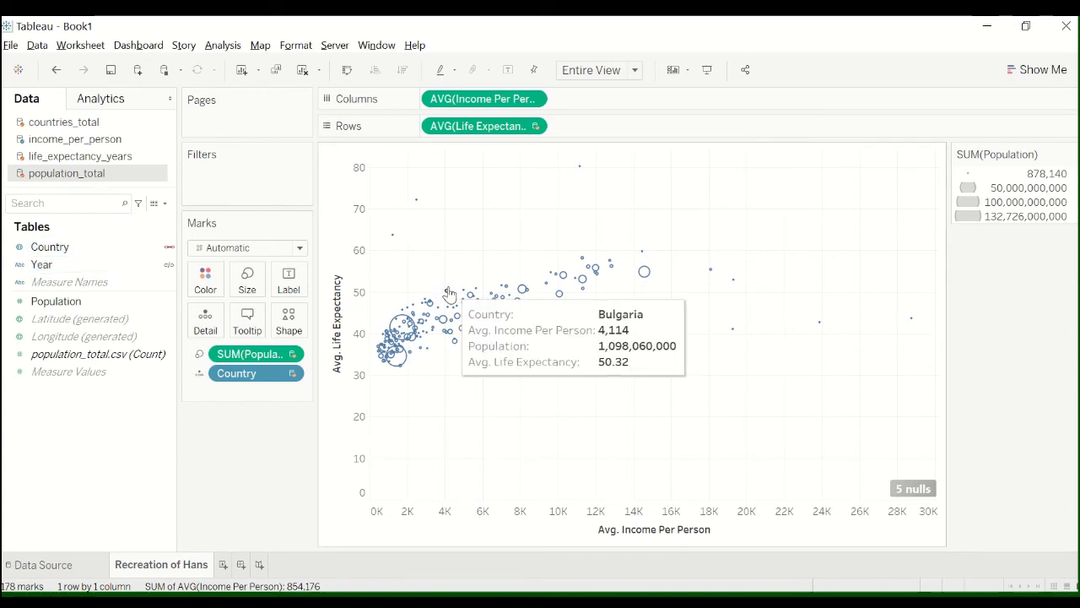
{"action": "mouse_move", "coordinate": [454, 299]}
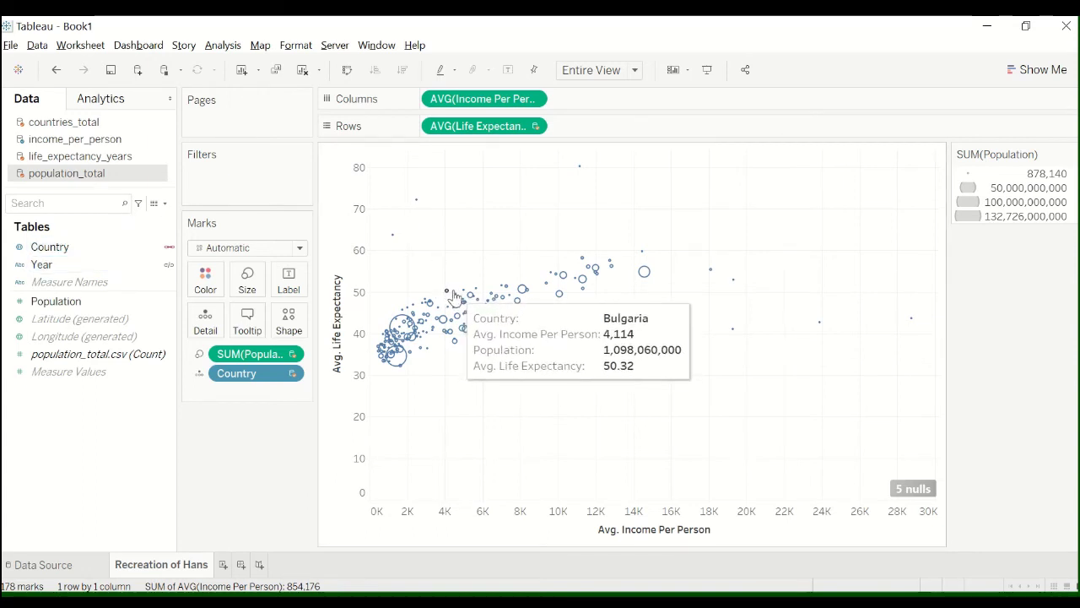
Color the country marks by Region from the countries_total data
{"action": "left_click", "coordinate": [103, 160]}
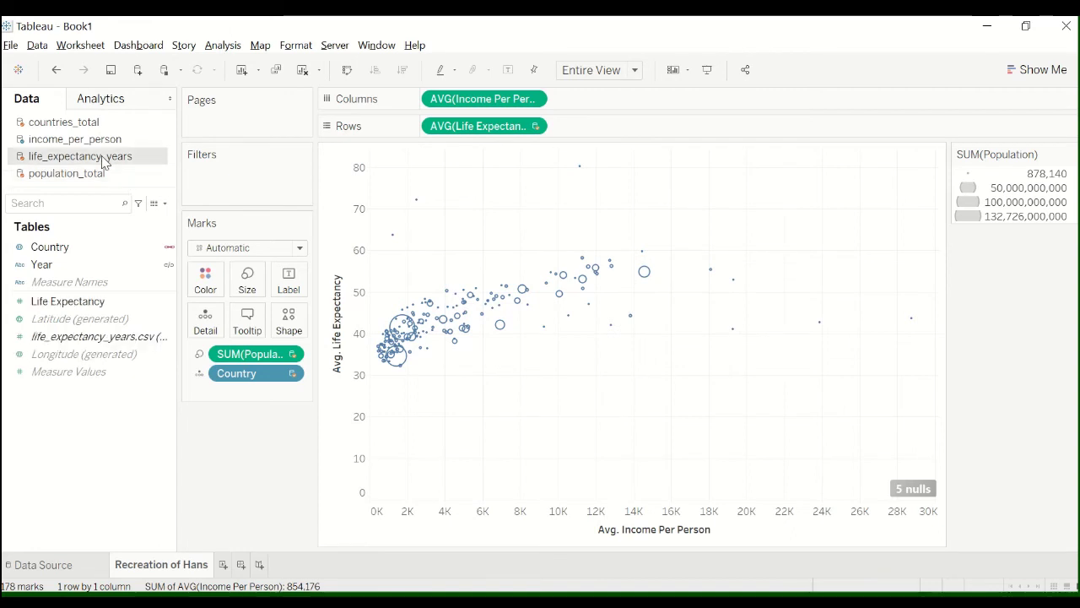
{"action": "left_click", "coordinate": [97, 141]}
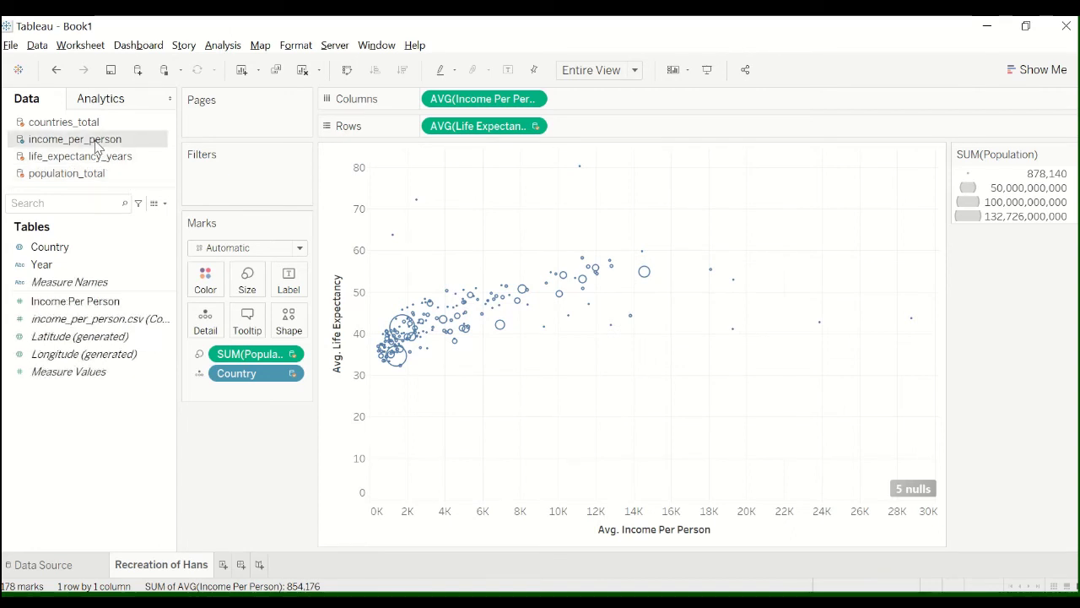
{"action": "left_click", "coordinate": [92, 127]}
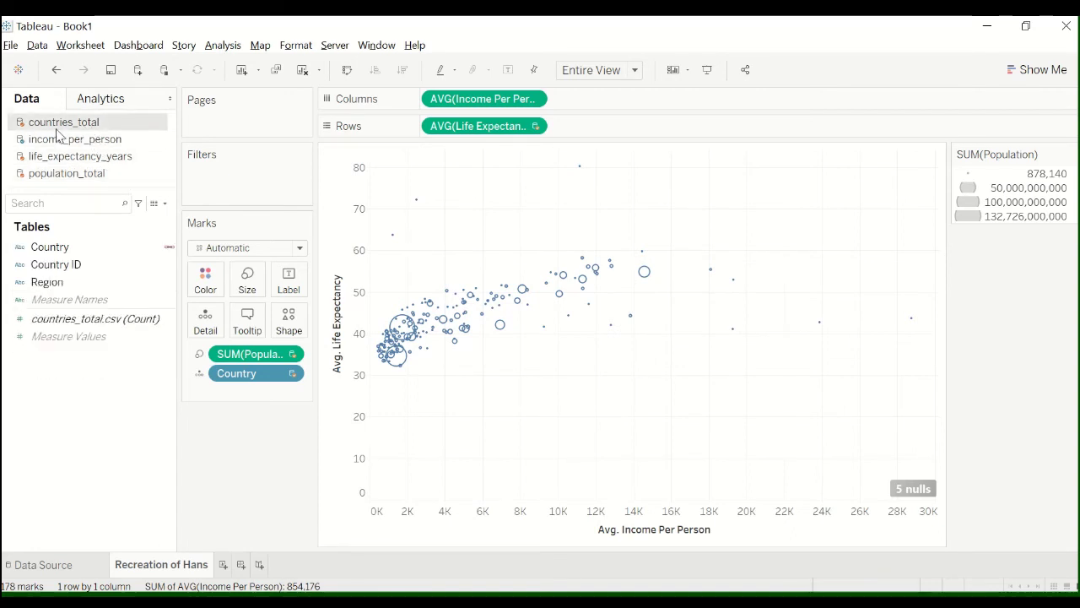
{"action": "left_click_drag", "start_coordinate": [48, 282], "coordinate": [205, 288]}
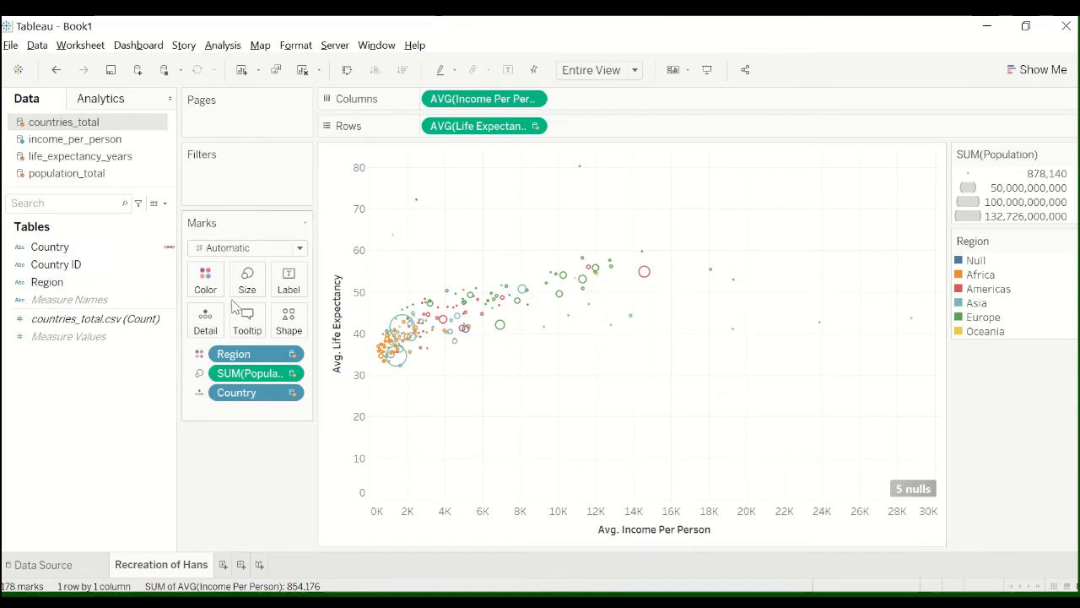
Label the marks with Country from the countries_total data
{"action": "left_click", "coordinate": [38, 285]}
{"action": "left_click", "coordinate": [52, 266]}
{"action": "left_click", "coordinate": [56, 253]}
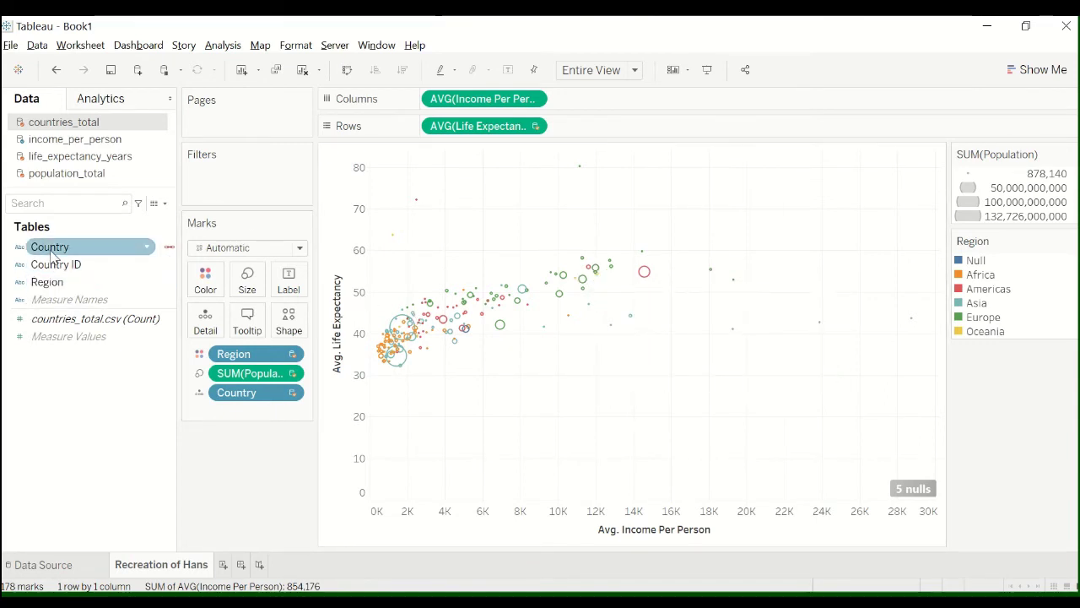
{"action": "left_click_drag", "start_coordinate": [53, 253], "coordinate": [285, 297]}
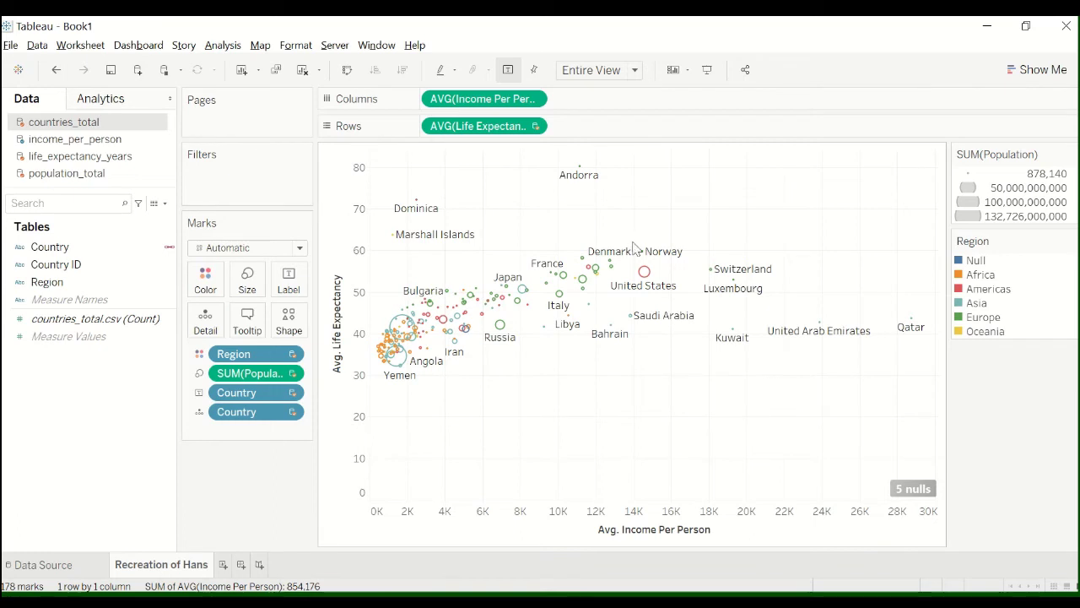
Page the view by Year from the income_per_person data
{"action": "mouse_move", "coordinate": [650, 280]}
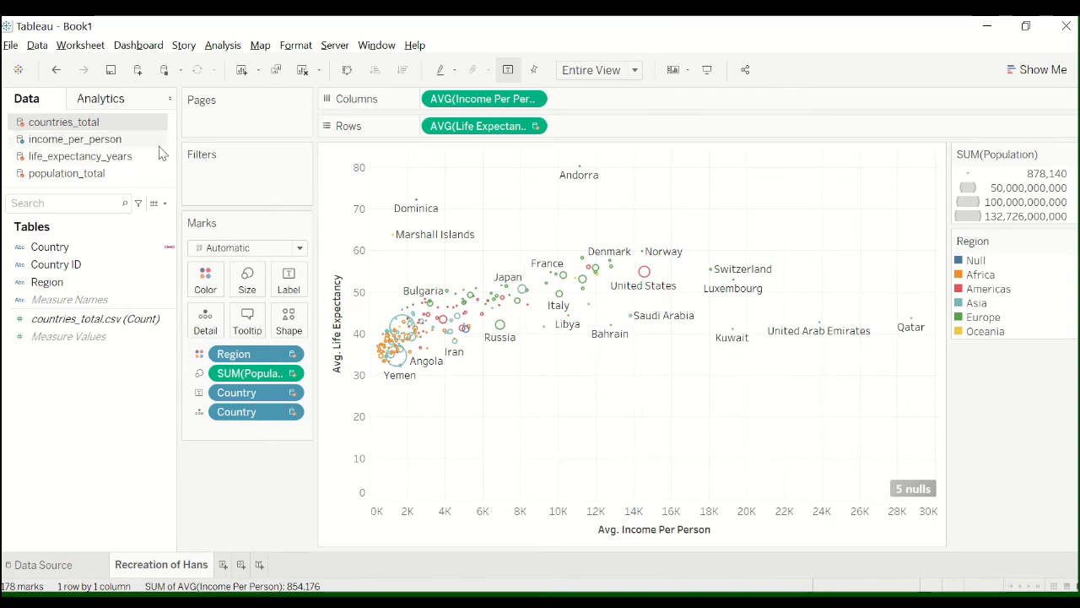
{"action": "mouse_move", "coordinate": [665, 319]}
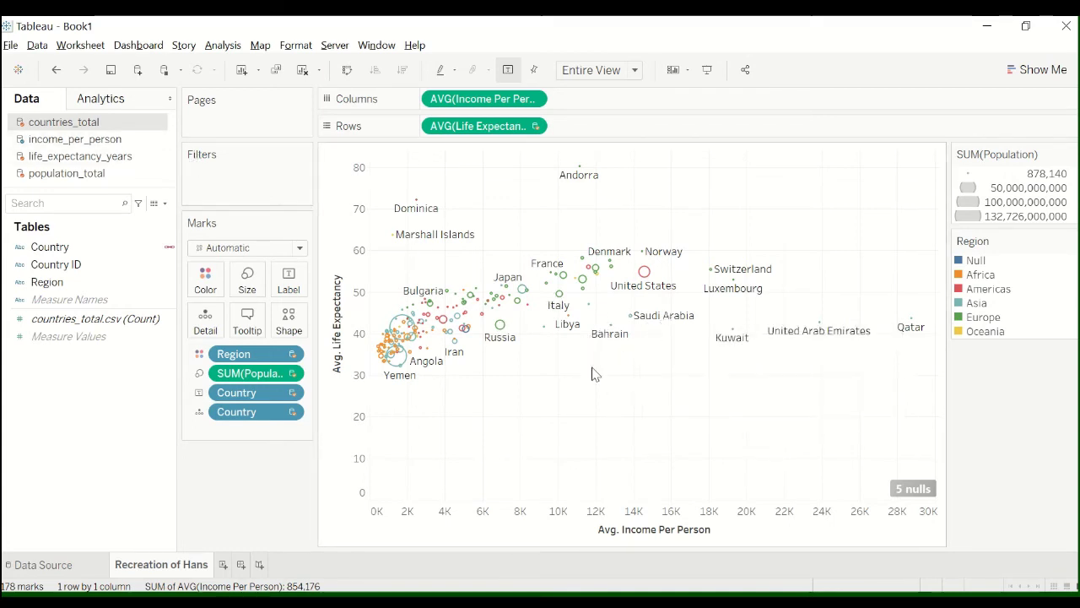
{"action": "left_click", "coordinate": [93, 270]}
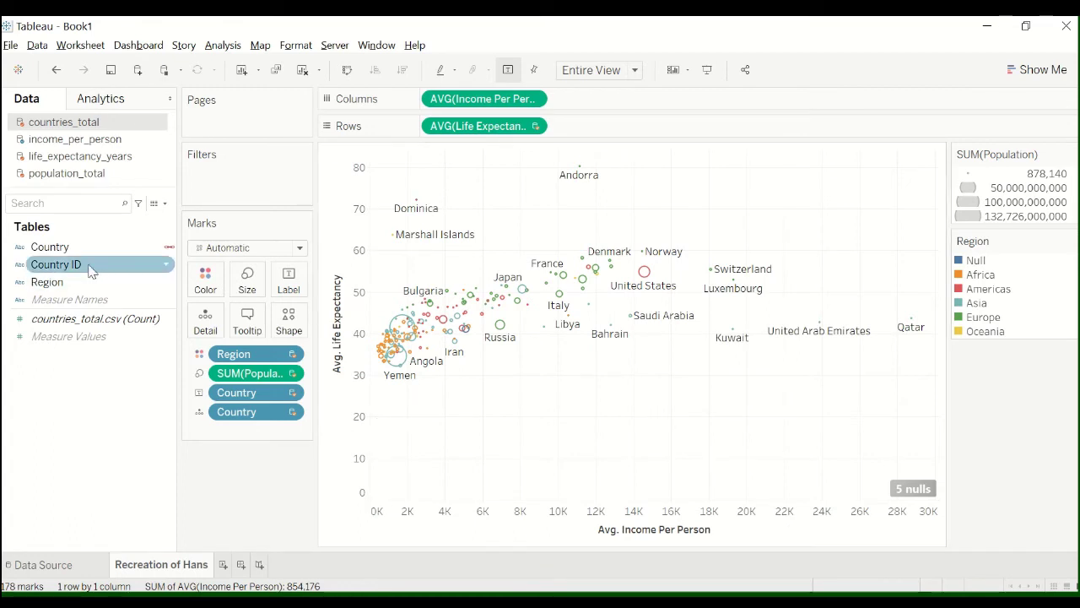
{"action": "left_click", "coordinate": [76, 140]}
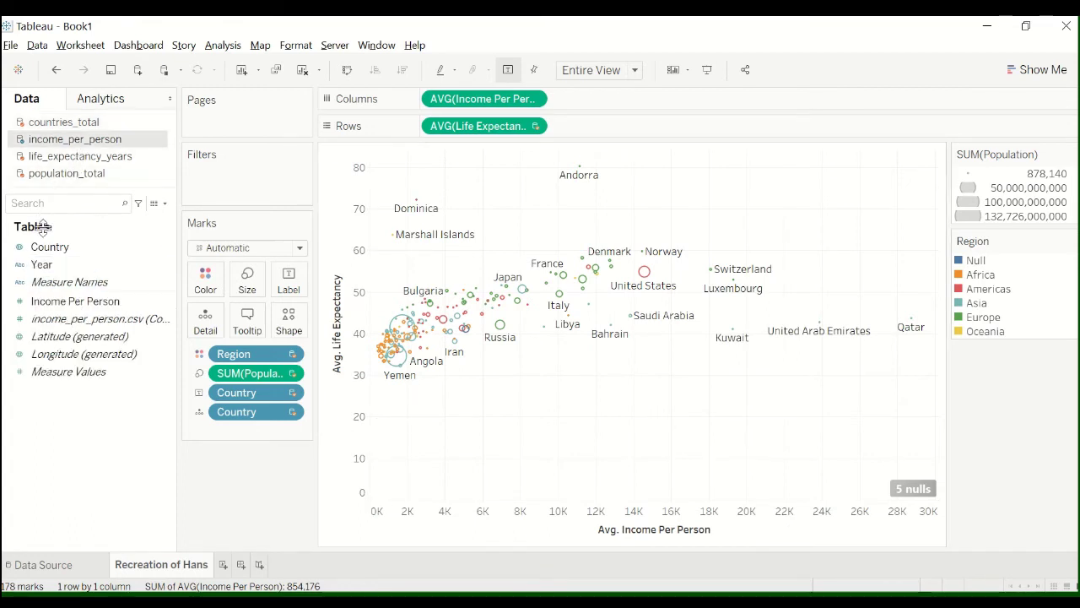
{"action": "left_click", "coordinate": [48, 266]}
{"action": "left_click_drag", "start_coordinate": [42, 268], "coordinate": [169, 270]}
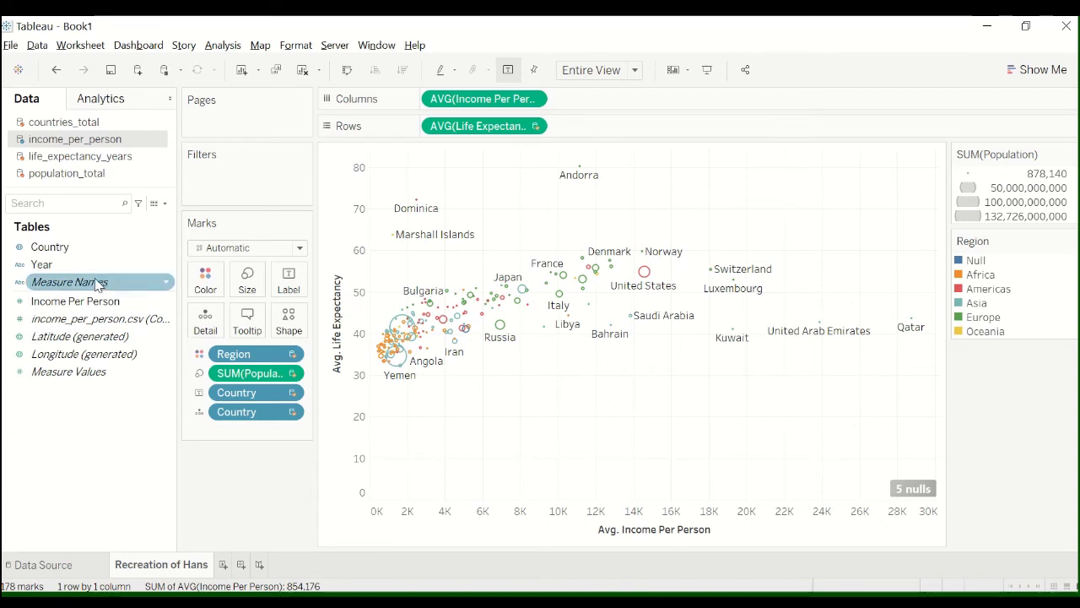
{"action": "left_click", "coordinate": [74, 267]}
{"action": "left_click", "coordinate": [72, 301]}
{"action": "left_click", "coordinate": [70, 268]}
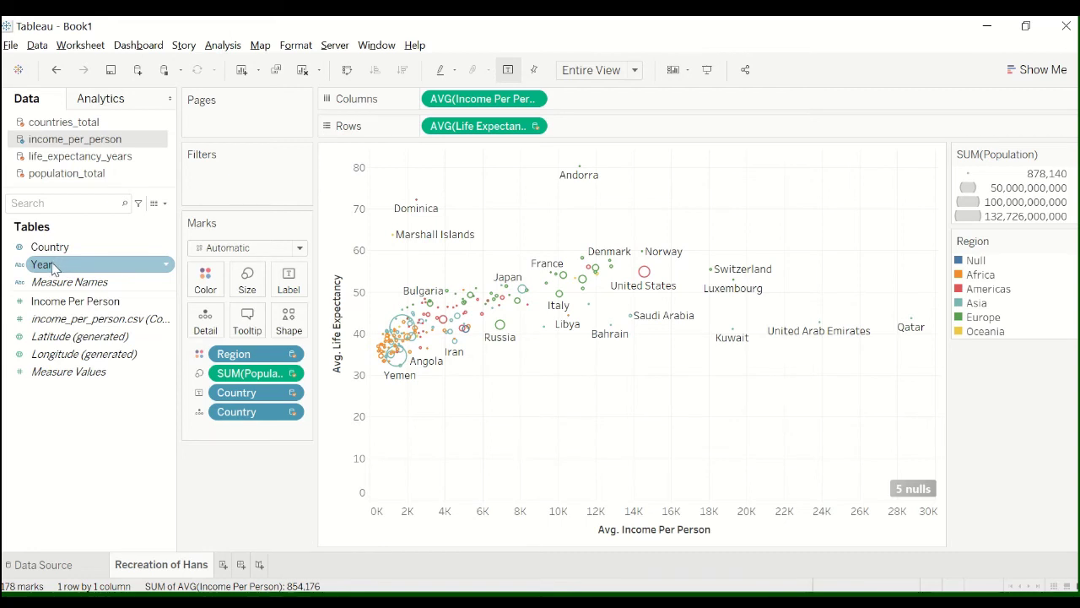
{"action": "left_click", "coordinate": [48, 265]}
{"action": "left_click_drag", "start_coordinate": [48, 268], "coordinate": [214, 122]}
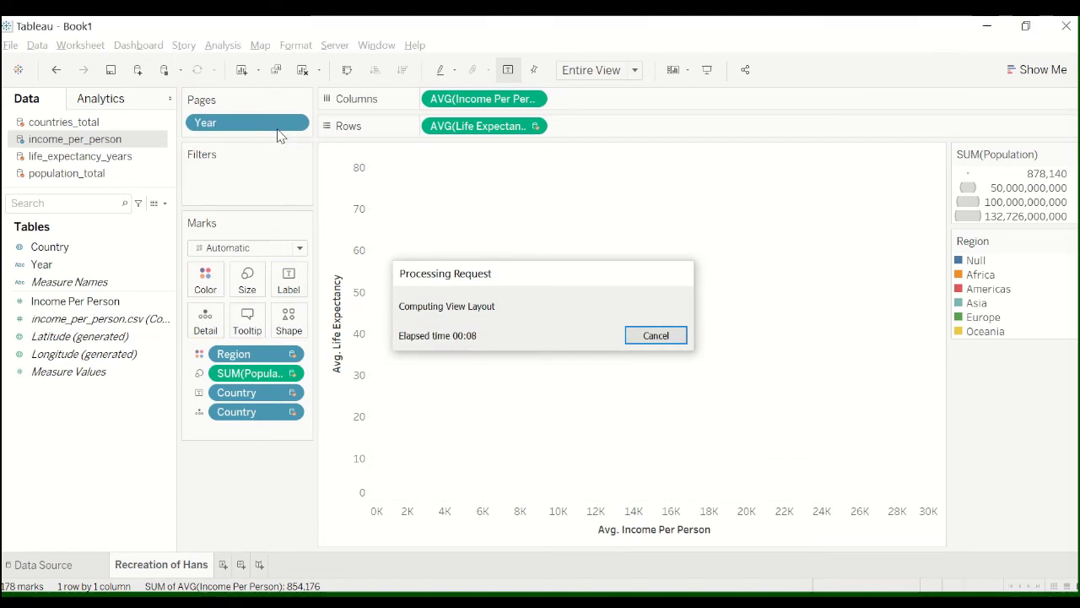
{"action": "mouse_move", "coordinate": [422, 365]}
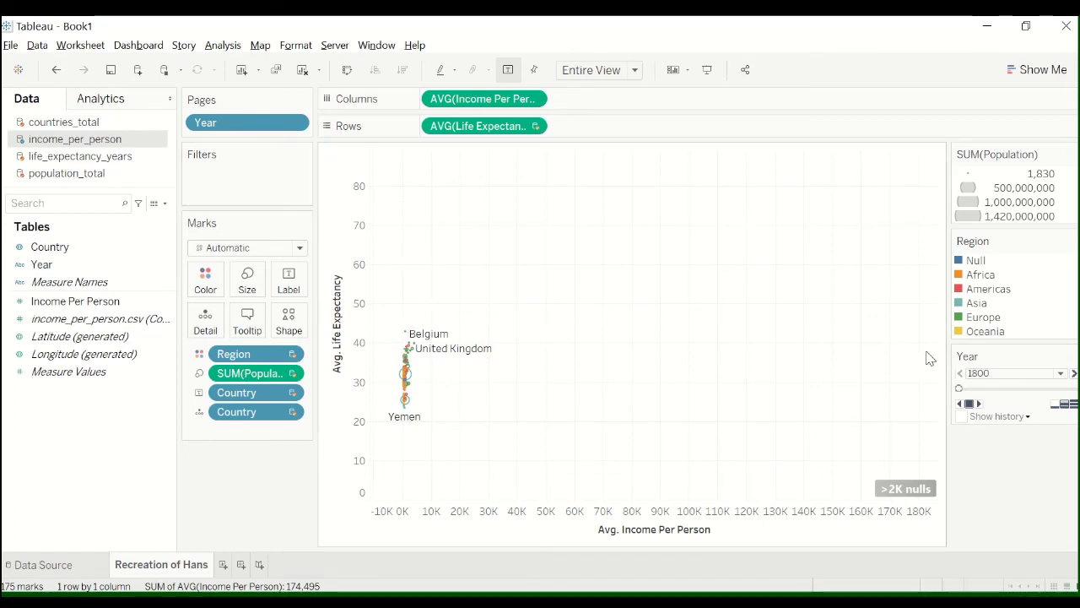
{"action": "left_click", "coordinate": [1004, 373]}
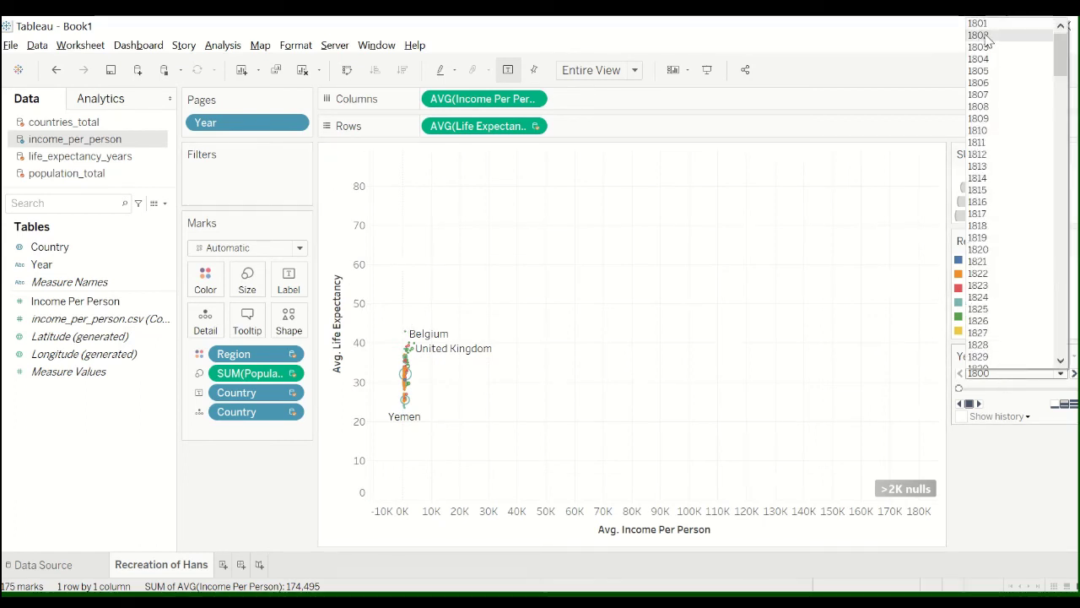
{"action": "left_click", "coordinate": [211, 509]}
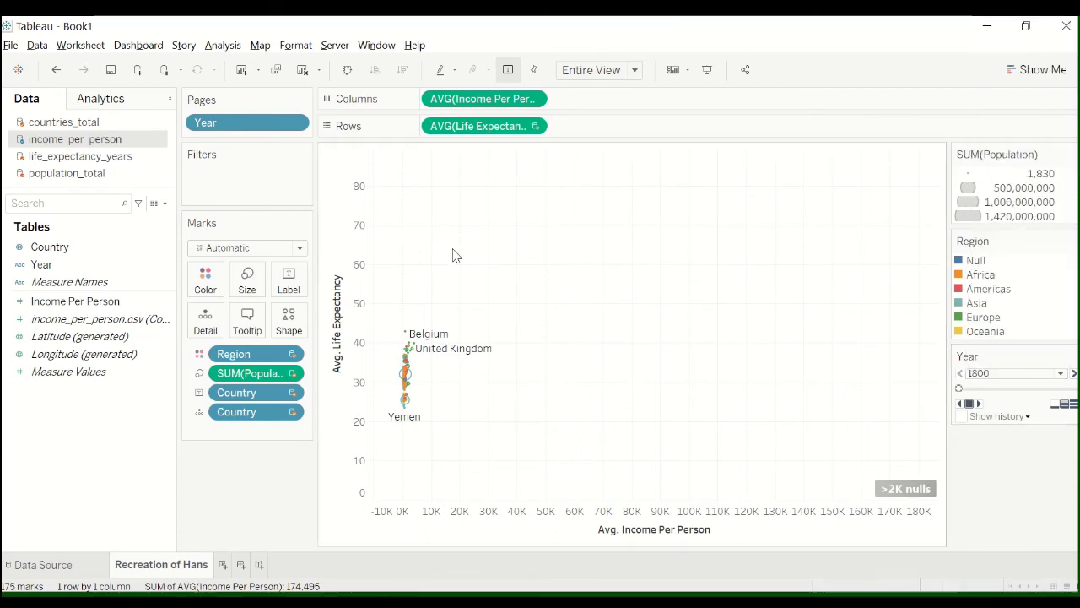
{"action": "right_click", "coordinate": [435, 163]}
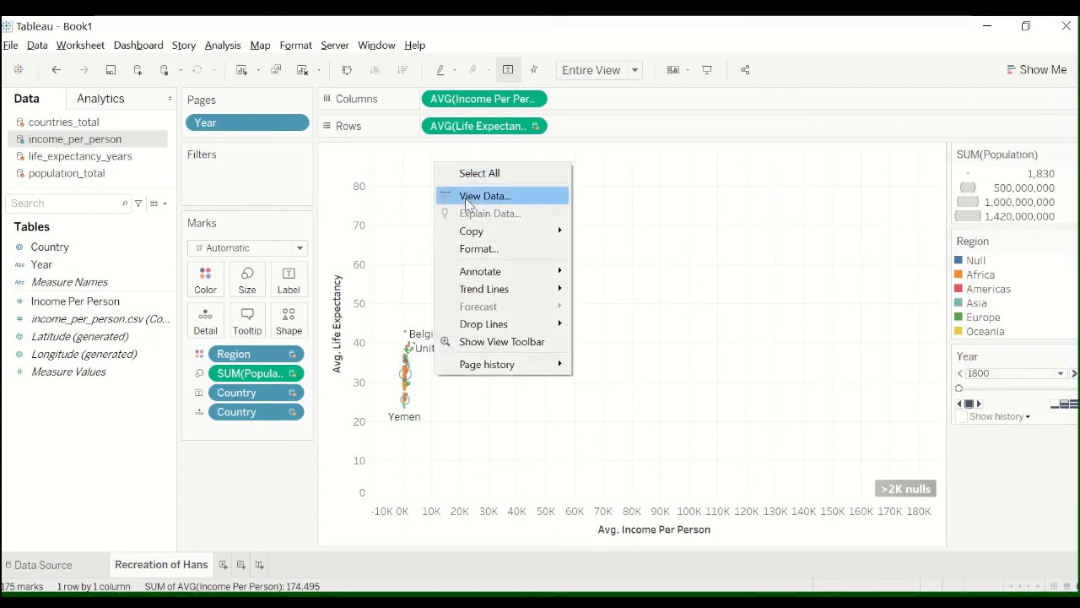
{"action": "right_click", "coordinate": [339, 166]}
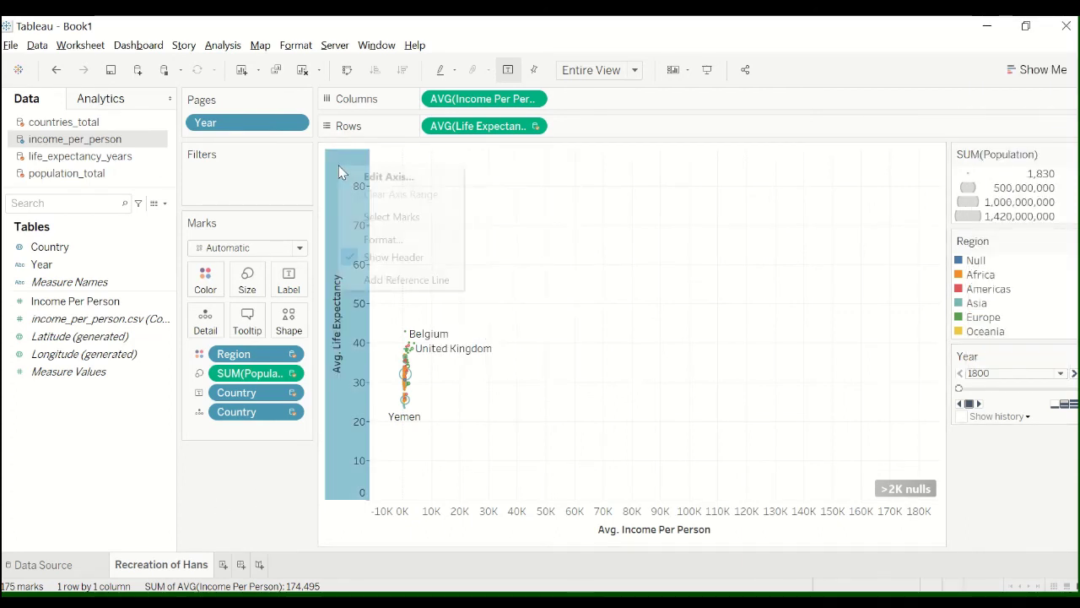
{"action": "left_click", "coordinate": [494, 163]}
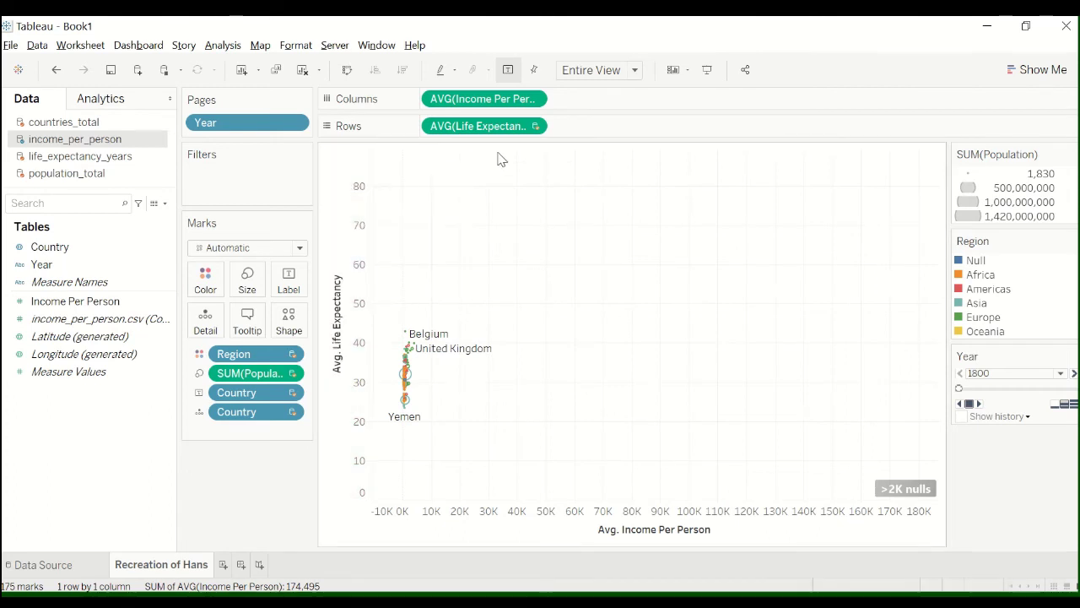
{"action": "right_click", "coordinate": [500, 159]}
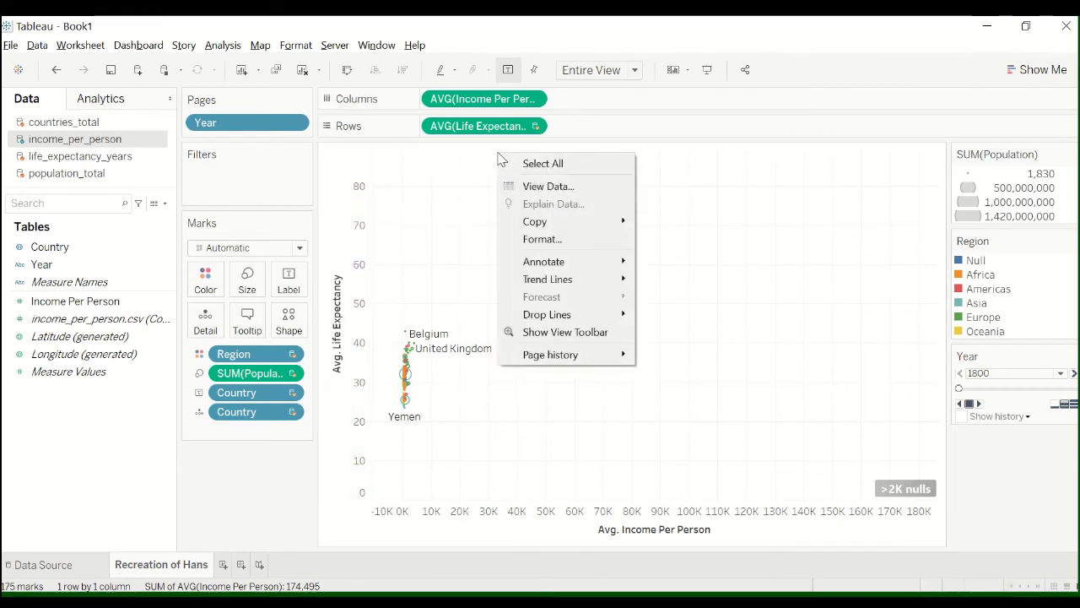
{"action": "left_click", "coordinate": [453, 149]}
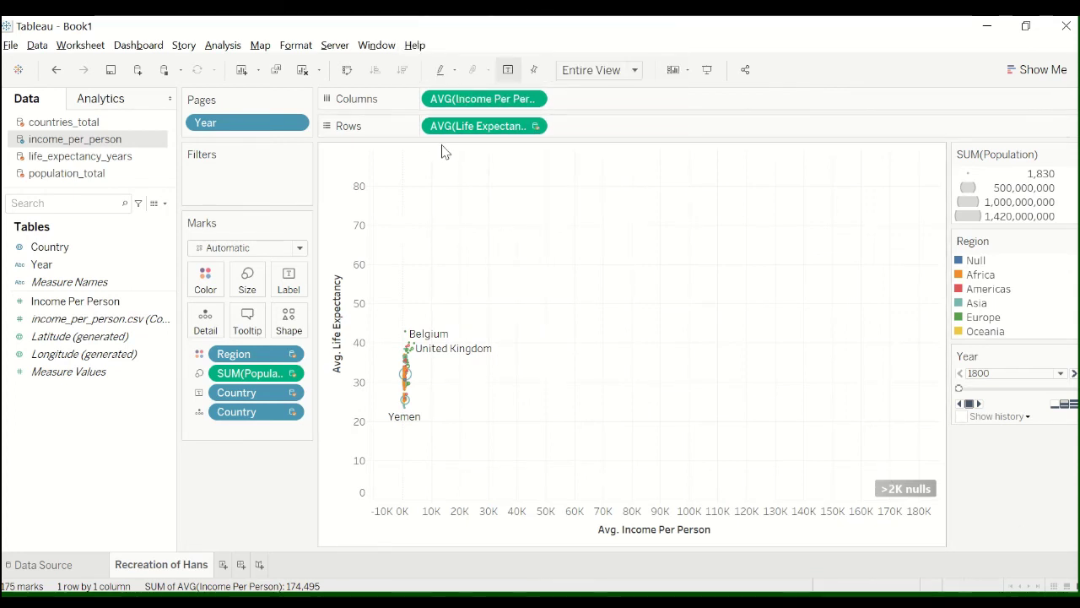
Show the worksheet title and replace its sheet name and dash with "YEAR:" before the page name
{"action": "right_click", "coordinate": [446, 152]}
{"action": "left_click", "coordinate": [471, 179]}
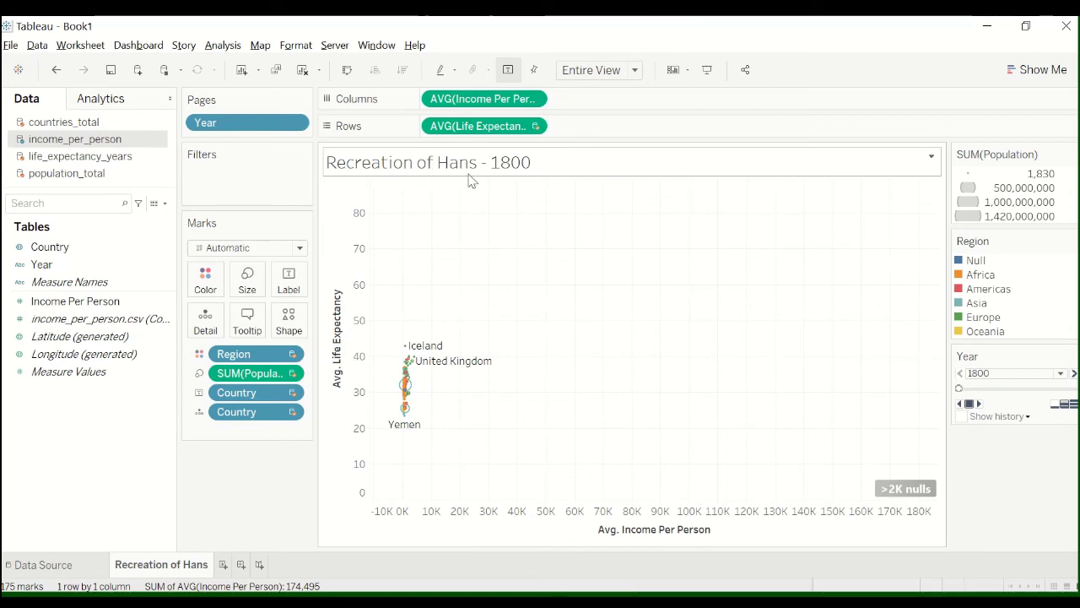
{"action": "right_click", "coordinate": [436, 169]}
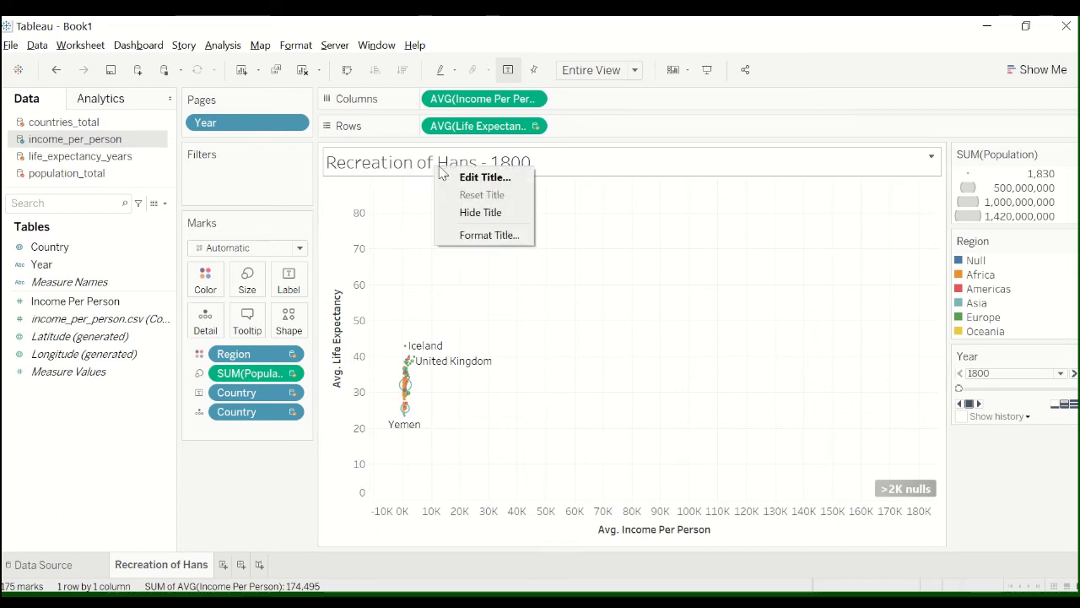
{"action": "left_click", "coordinate": [463, 175]}
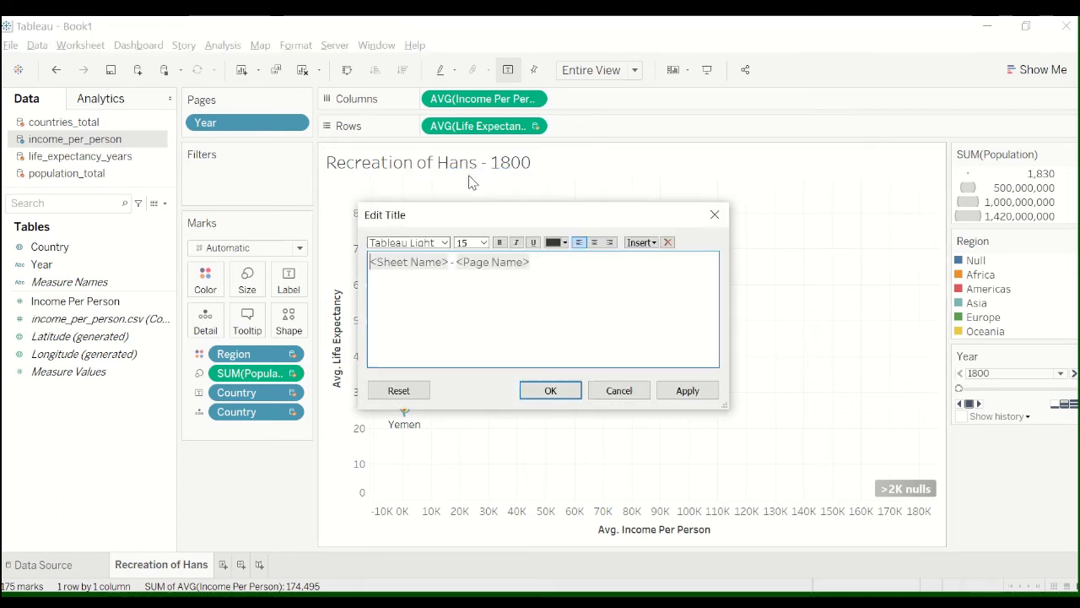
{"action": "left_click", "coordinate": [453, 262]}
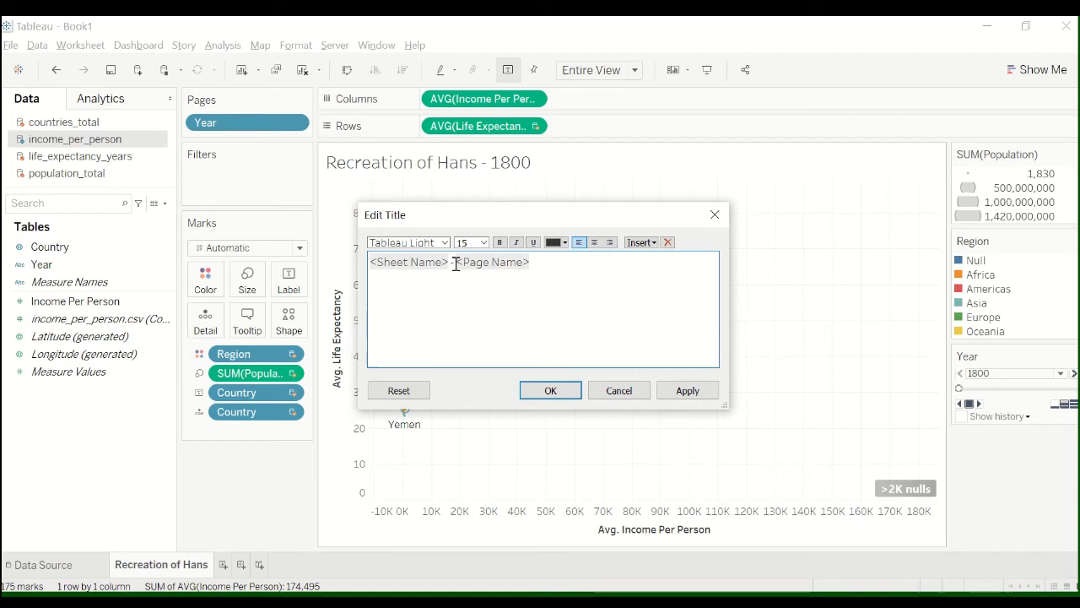
{"action": "left_click_drag", "start_coordinate": [453, 262], "coordinate": [353, 268]}
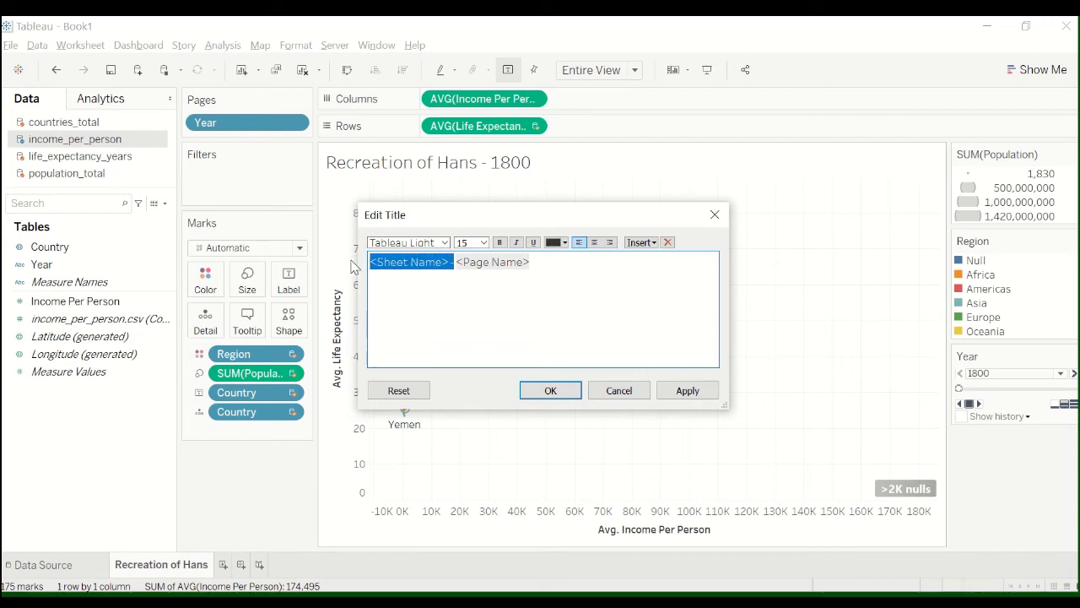
{"action": "type", "text": "YEAR:"}
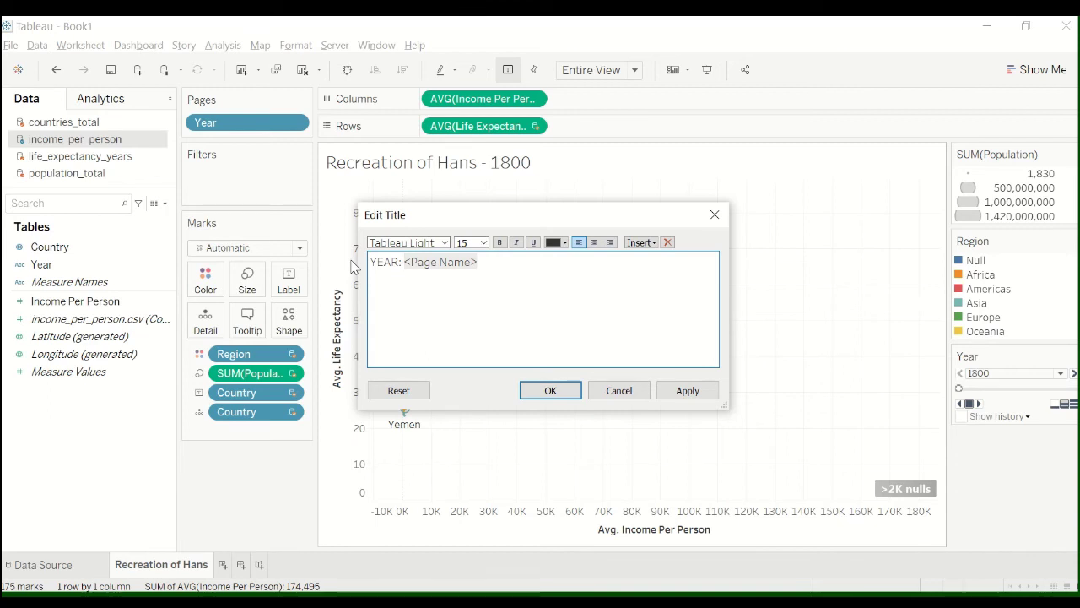
Remove the "YEAR:" prefix from the title, keeping only the page name
{"action": "key", "text": "BackSpace"}
{"action": "key", "text": "BackSpace"}
{"action": "key", "text": "BackSpace"}
{"action": "key", "text": "BackSpace"}
{"action": "key", "text": "BackSpace"}
{"action": "key", "text": "BackSpace"}
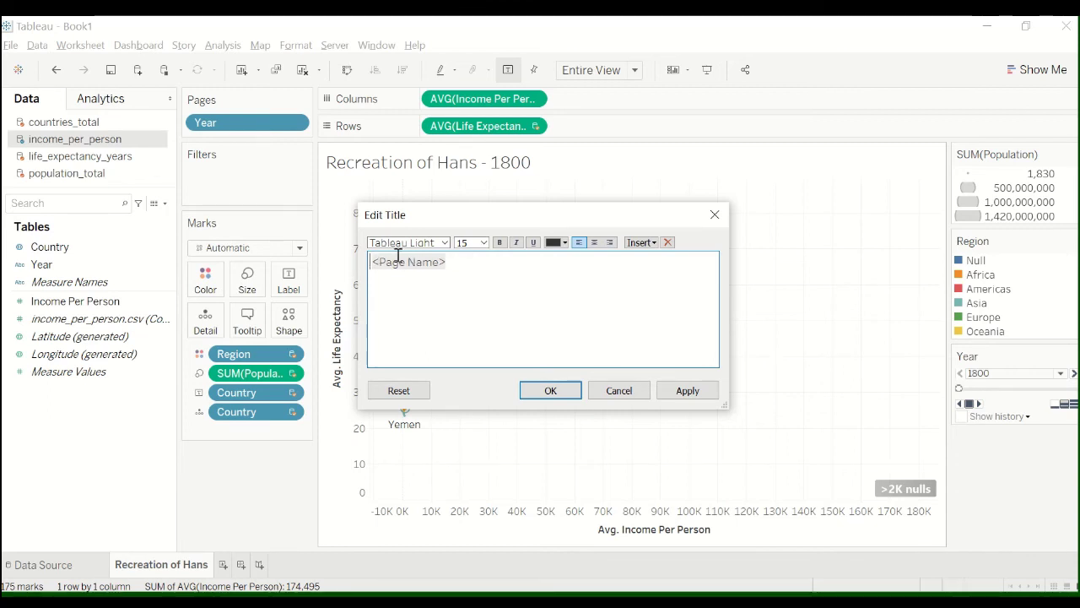
Format the page name in the title as bold at size 24 and accept the title
{"action": "left_click", "coordinate": [482, 243]}
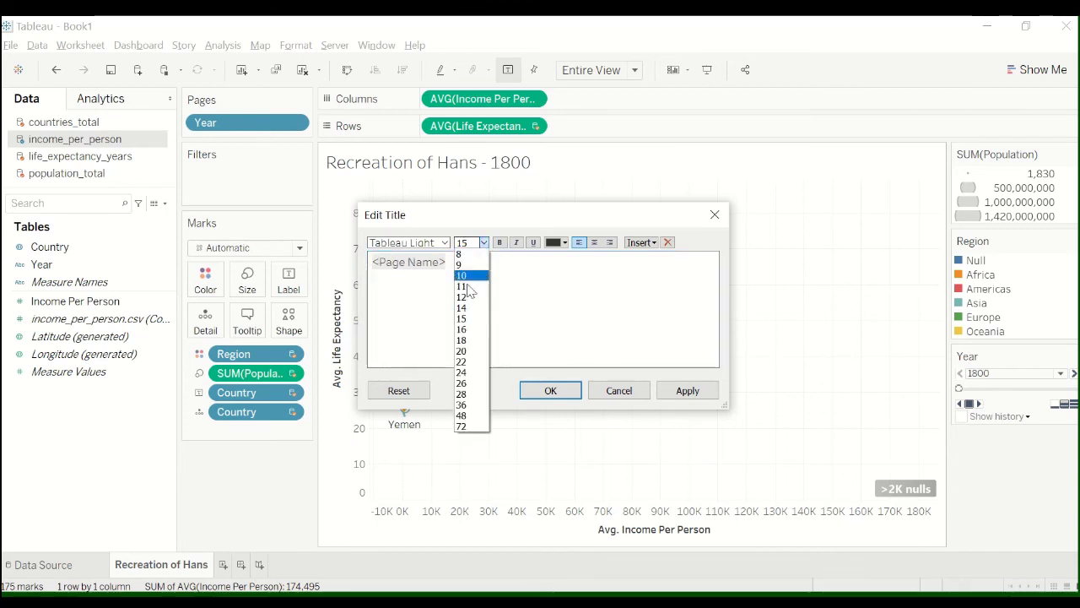
{"action": "left_click", "coordinate": [470, 358]}
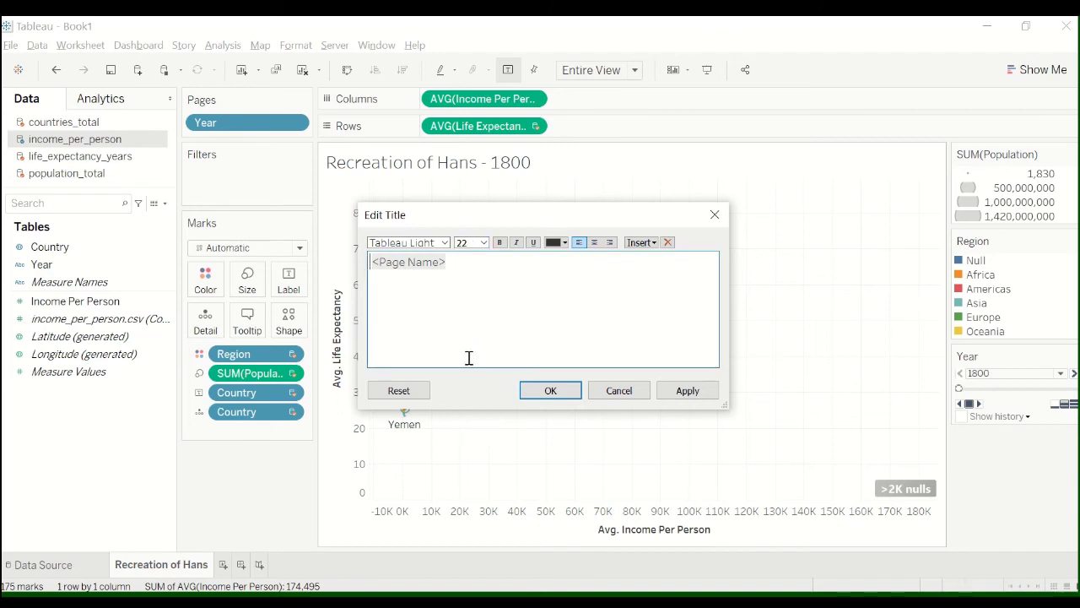
{"action": "left_click_drag", "start_coordinate": [457, 262], "coordinate": [352, 261]}
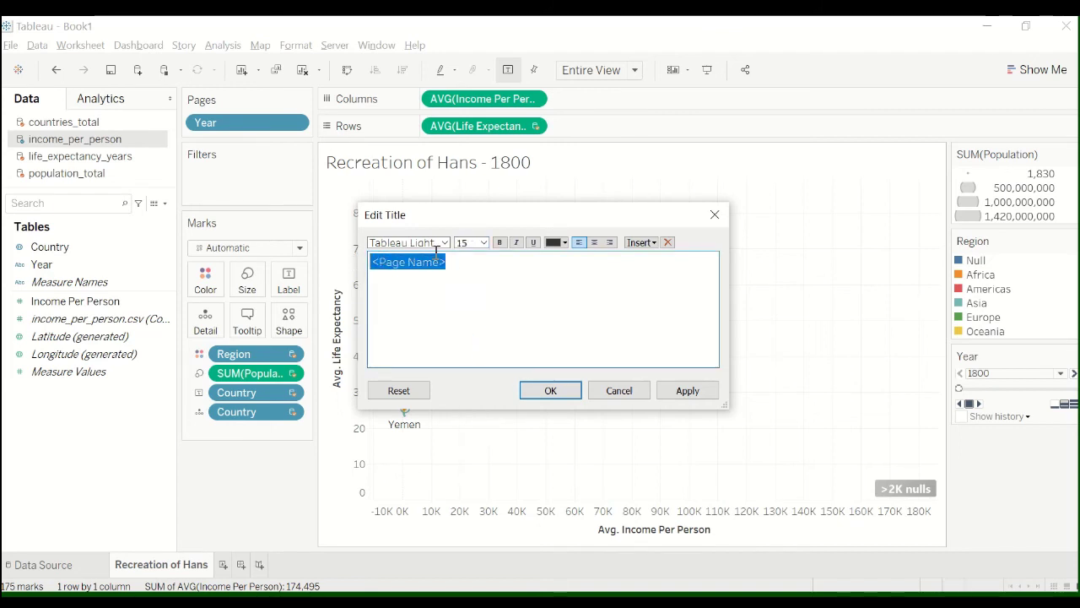
{"action": "left_click", "coordinate": [500, 242]}
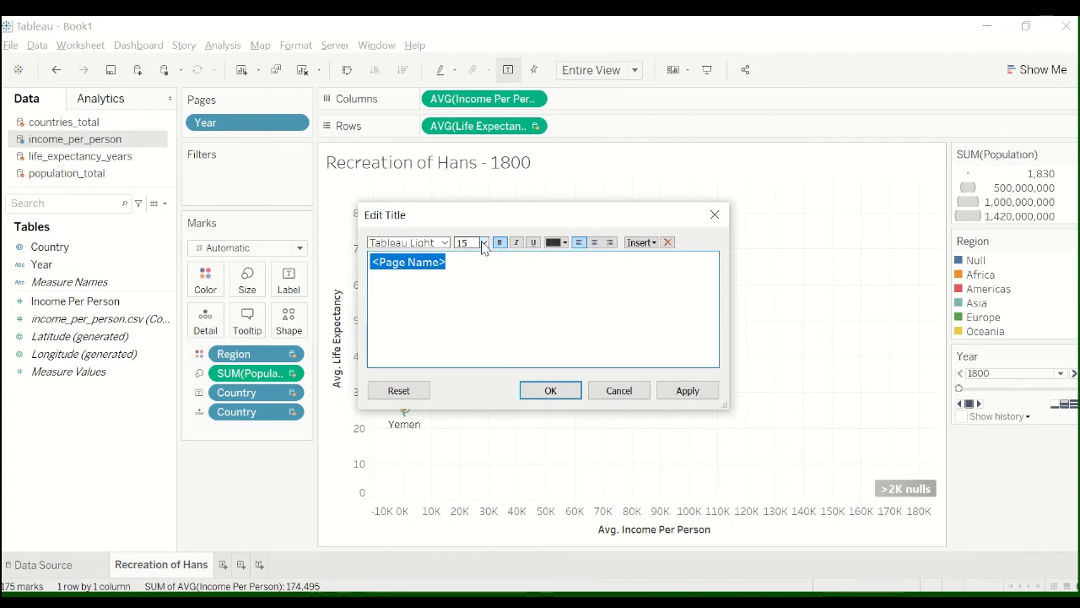
{"action": "left_click", "coordinate": [483, 243]}
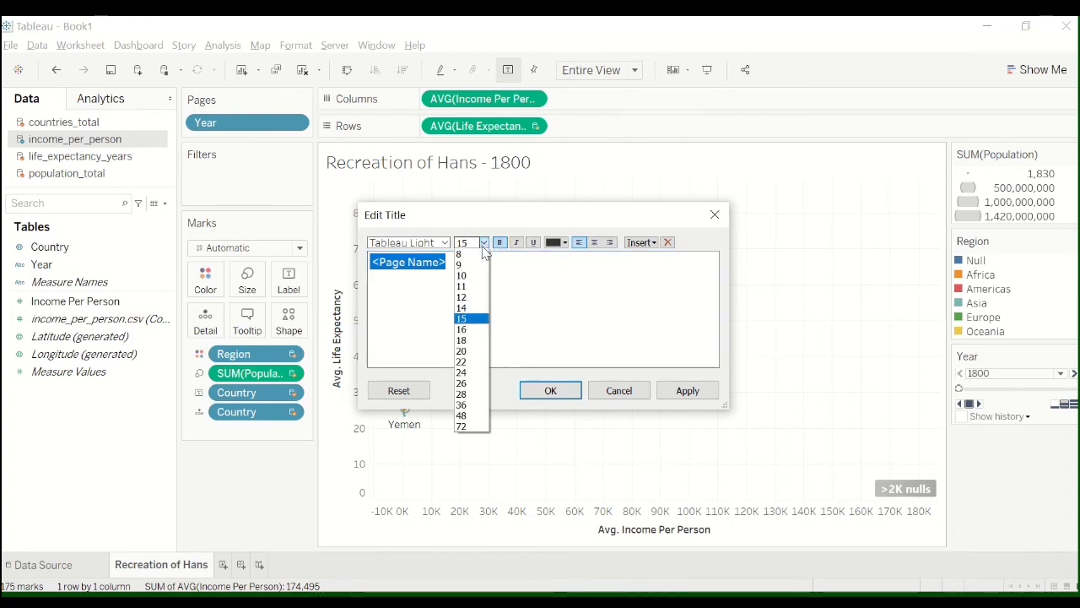
{"action": "left_click", "coordinate": [477, 372]}
{"action": "left_click", "coordinate": [687, 390]}
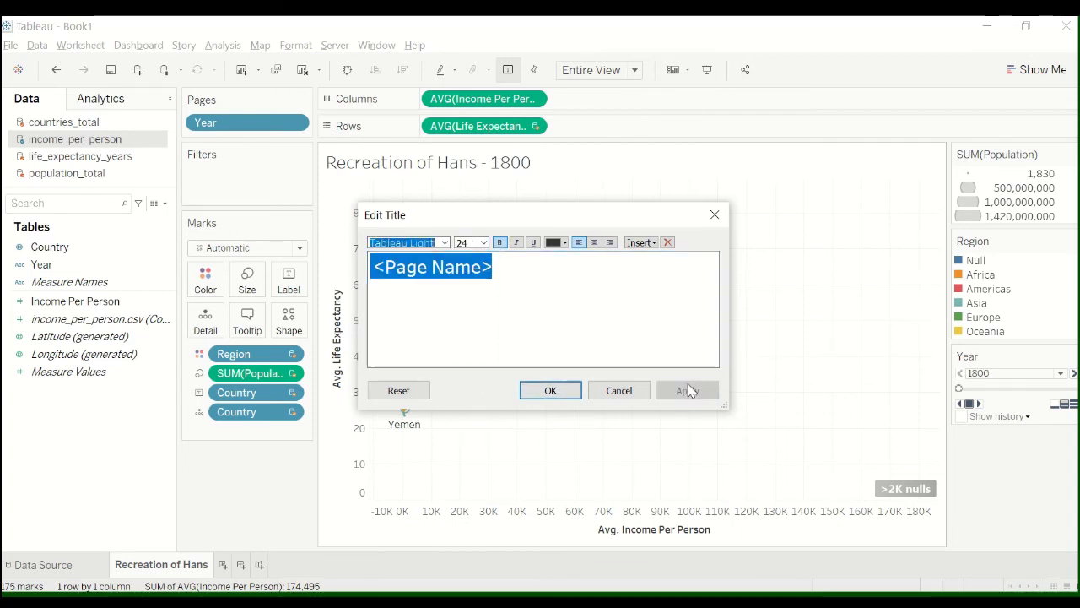
{"action": "left_click", "coordinate": [549, 390]}
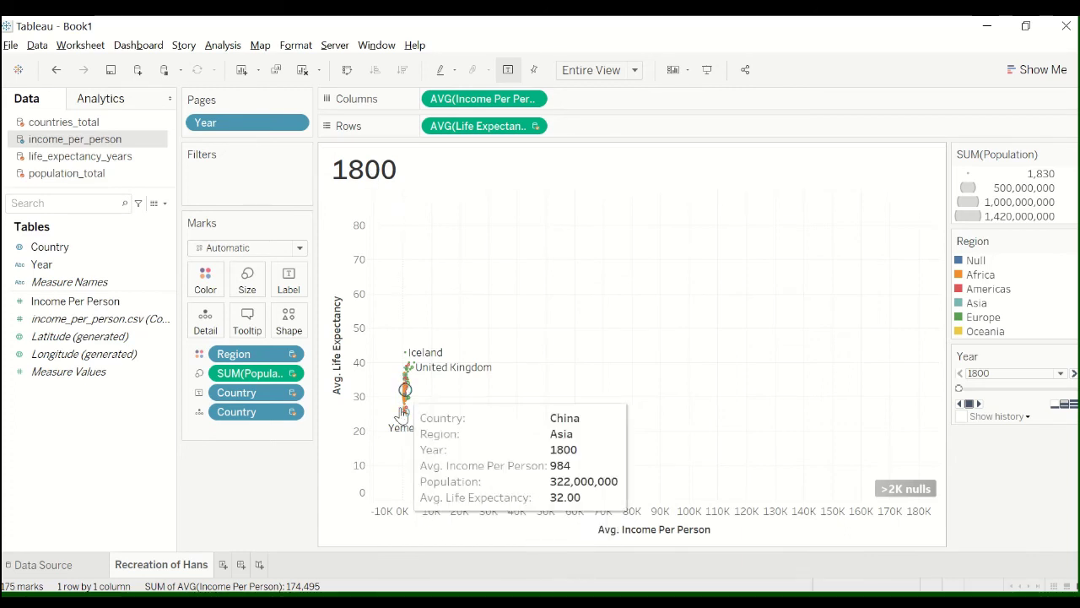
Set the Avg. Life Expectancy axis to a fixed range from 23 to 85 and close its settings
{"action": "mouse_move", "coordinate": [406, 432]}
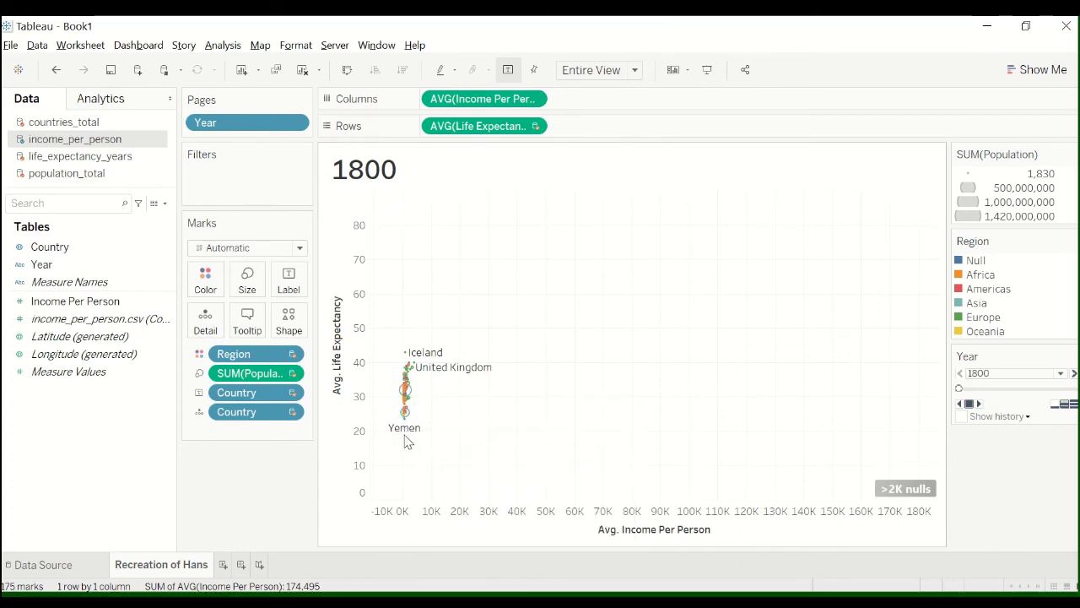
{"action": "right_click", "coordinate": [359, 422]}
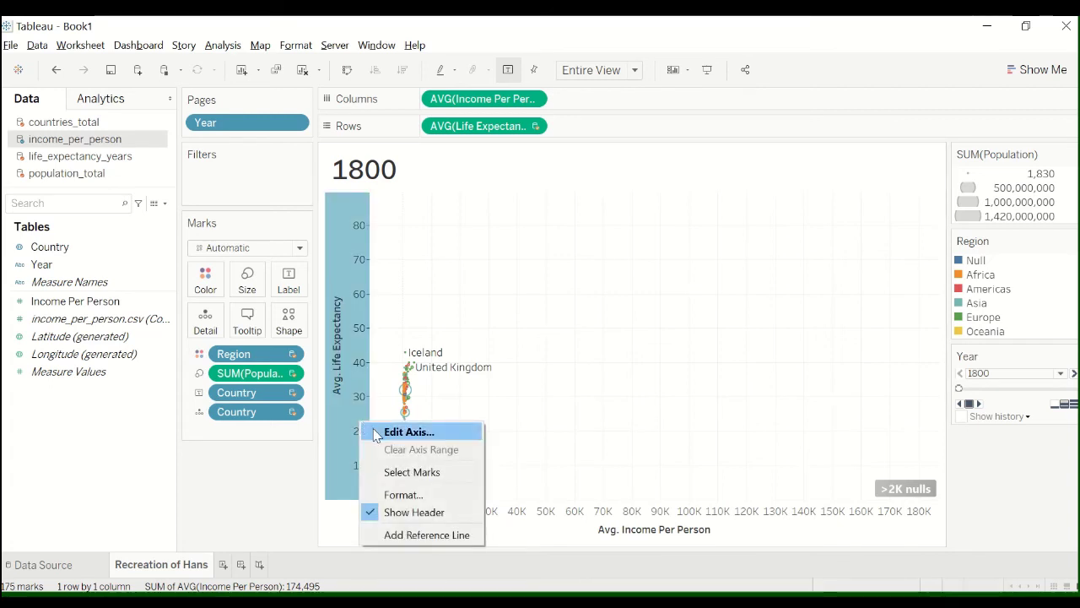
{"action": "key", "text": "Escape"}
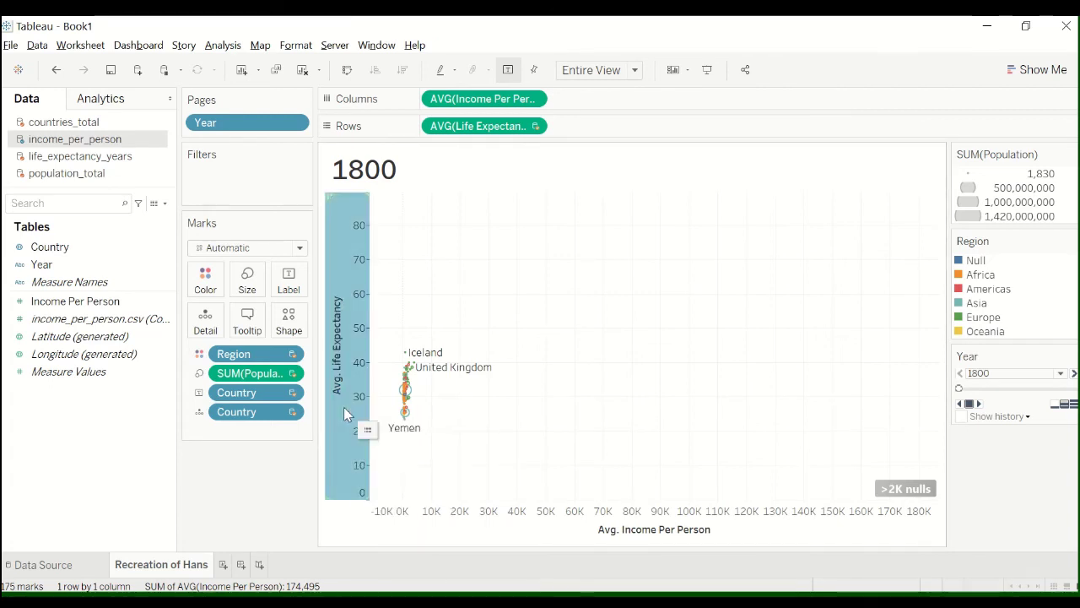
{"action": "right_click", "coordinate": [344, 410]}
{"action": "left_click", "coordinate": [374, 422]}
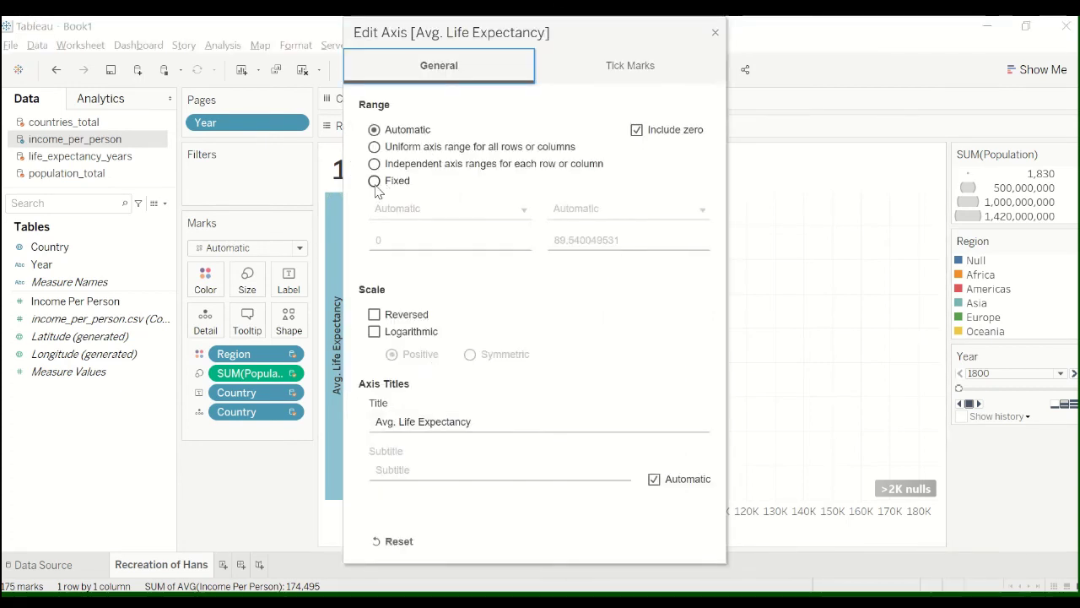
{"action": "left_click", "coordinate": [375, 181]}
{"action": "left_click", "coordinate": [398, 241]}
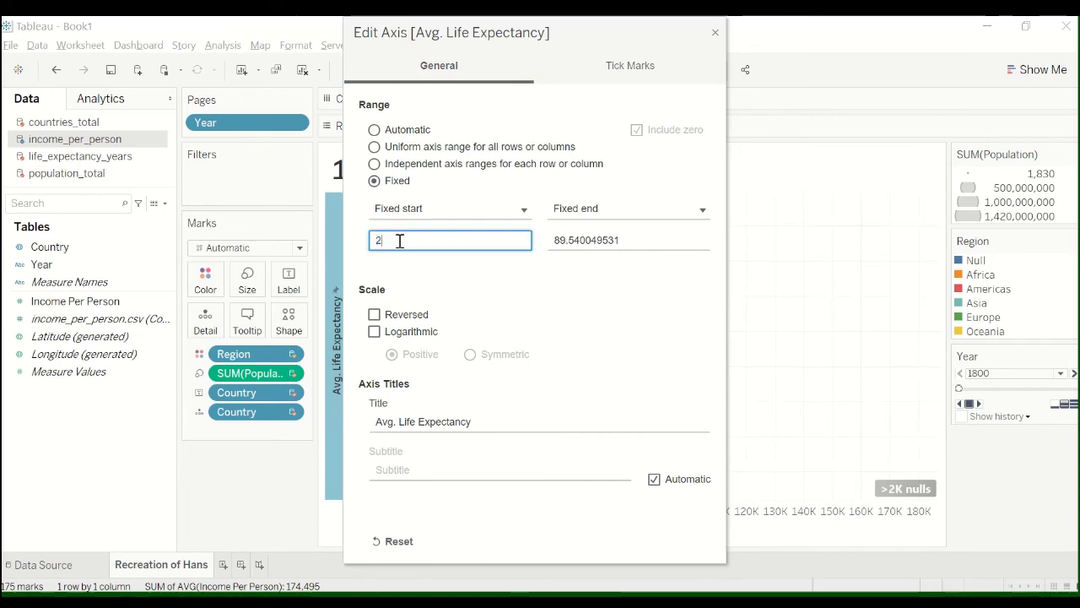
{"action": "type", "text": "3"}
{"action": "key", "text": "Tab"}
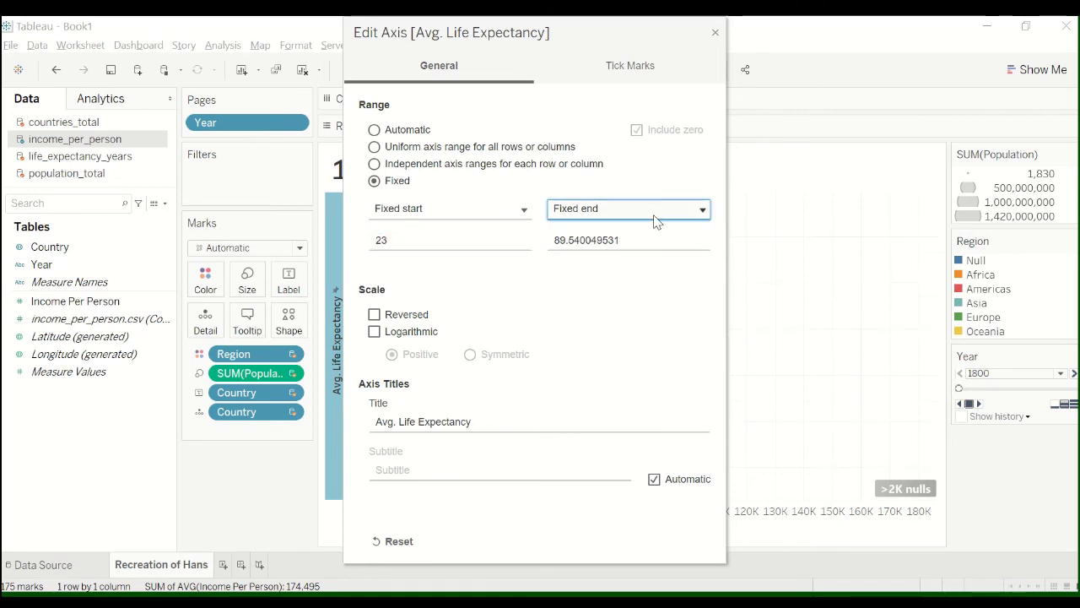
{"action": "left_click", "coordinate": [644, 241]}
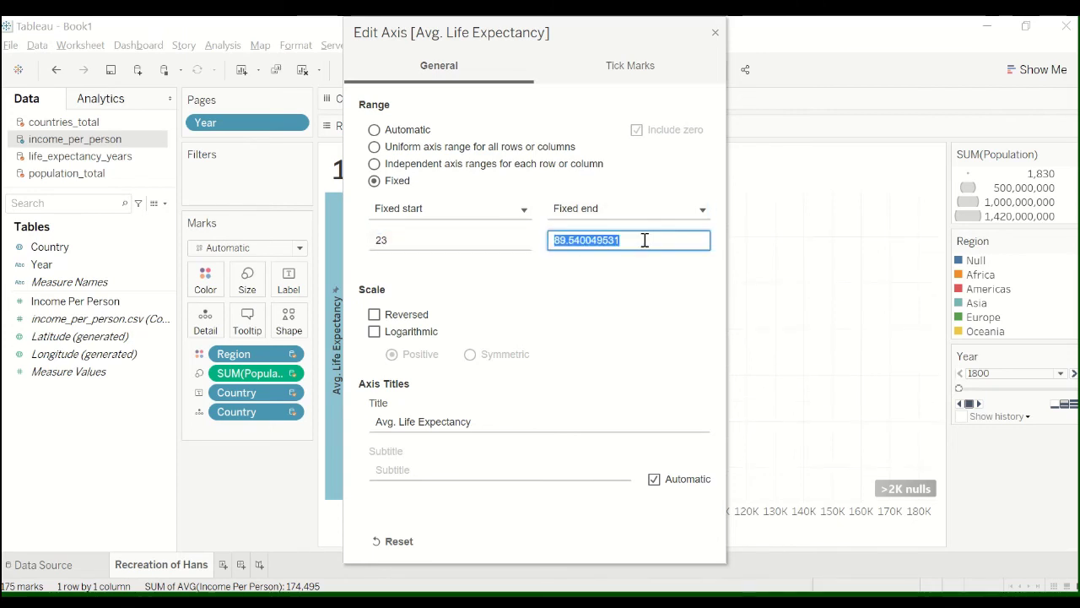
{"action": "type", "text": "80"}
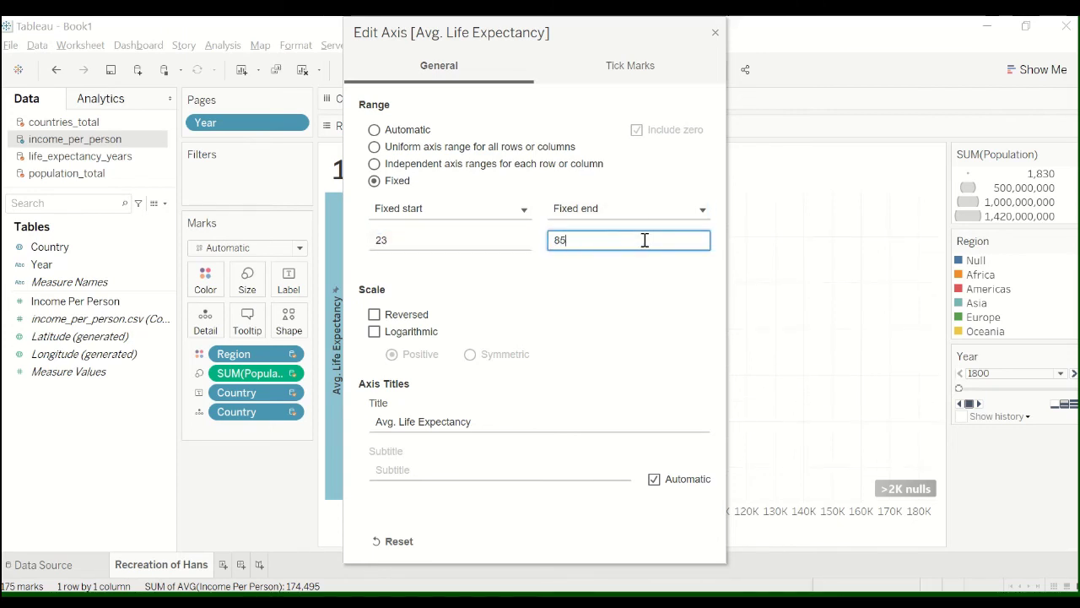
{"action": "left_click", "coordinate": [647, 174]}
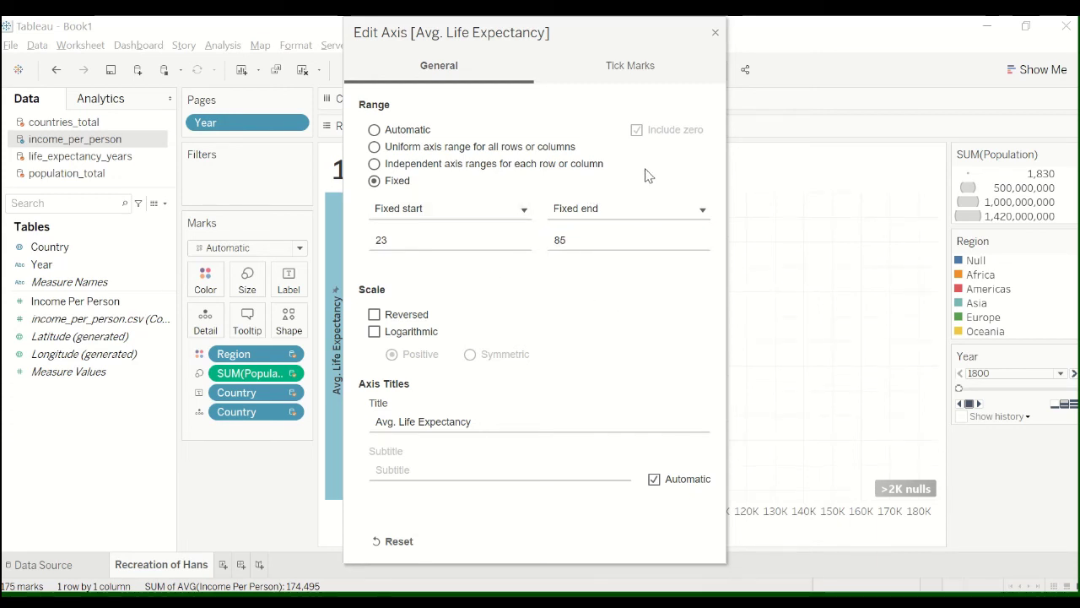
{"action": "left_click", "coordinate": [713, 35]}
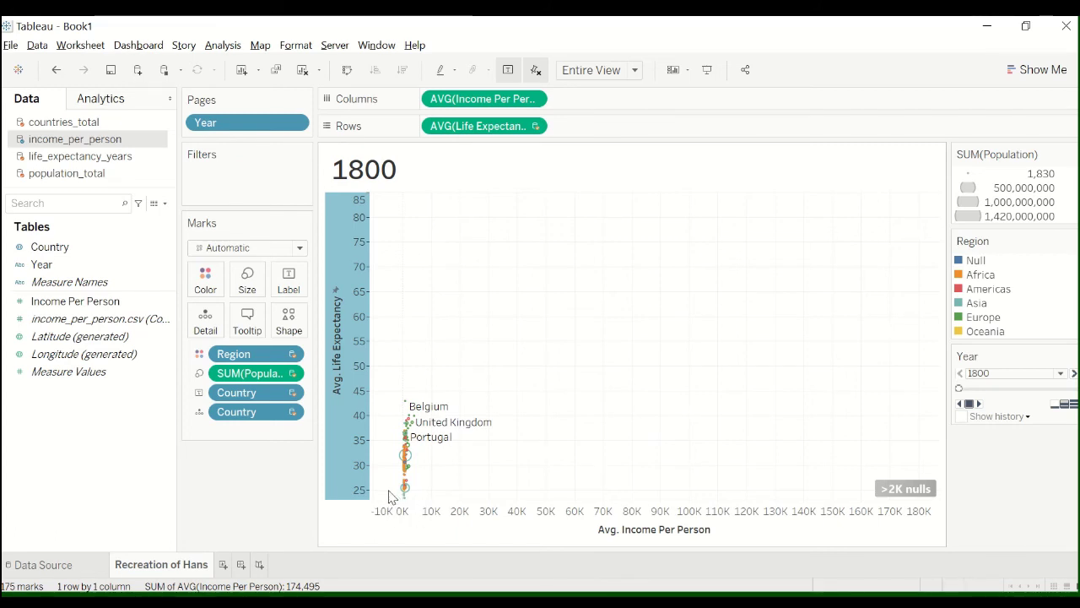
Check the chart on the 2018 page against the fixed life expectancy range and return to the 1800 page
{"action": "mouse_move", "coordinate": [400, 496]}
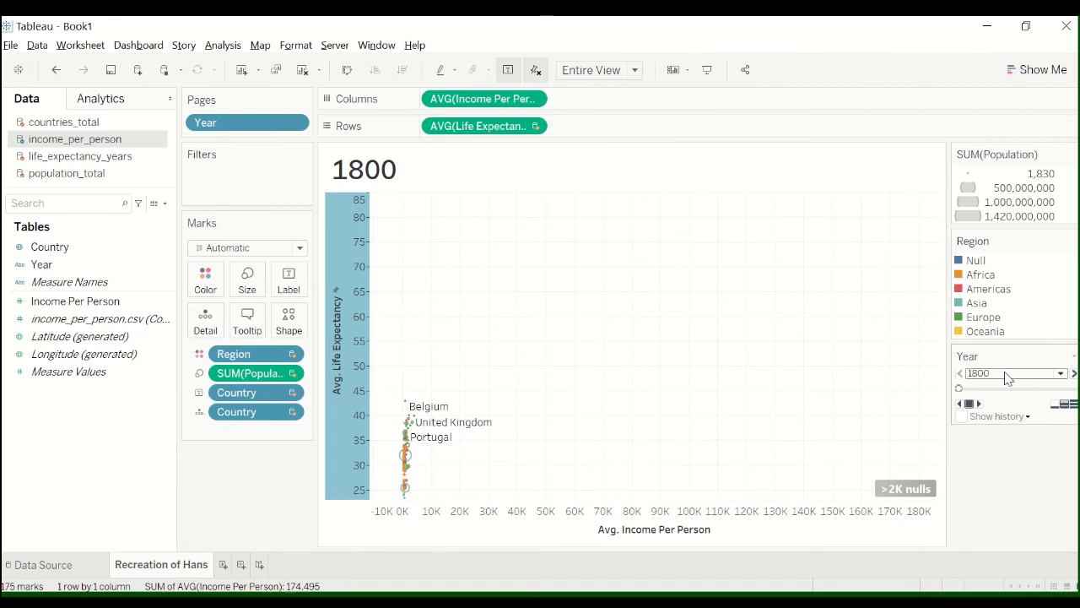
{"action": "left_click", "coordinate": [1061, 373]}
{"action": "left_click_drag", "start_coordinate": [1060, 51], "coordinate": [1025, 361]}
{"action": "left_click", "coordinate": [1025, 358]}
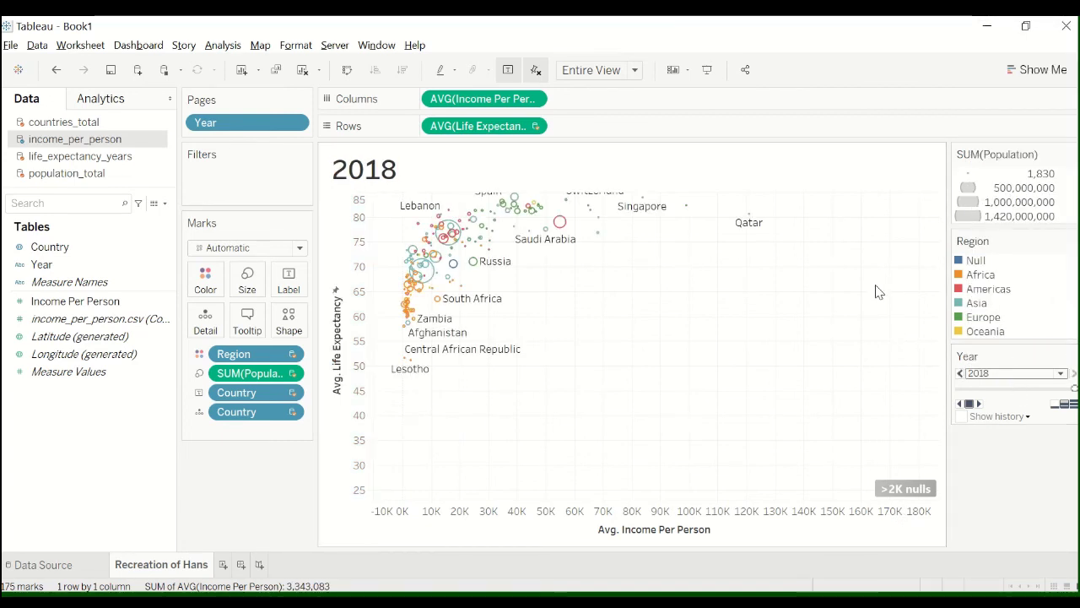
{"action": "left_click", "coordinate": [971, 373]}
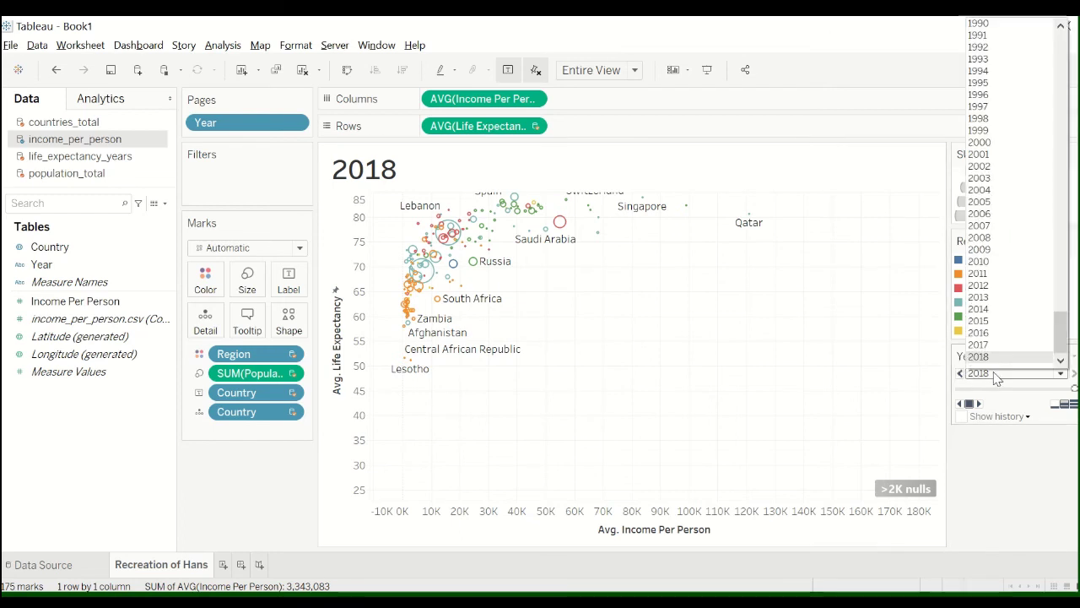
{"action": "left_click_drag", "start_coordinate": [1066, 329], "coordinate": [1061, 51]}
{"action": "left_click", "coordinate": [979, 23]}
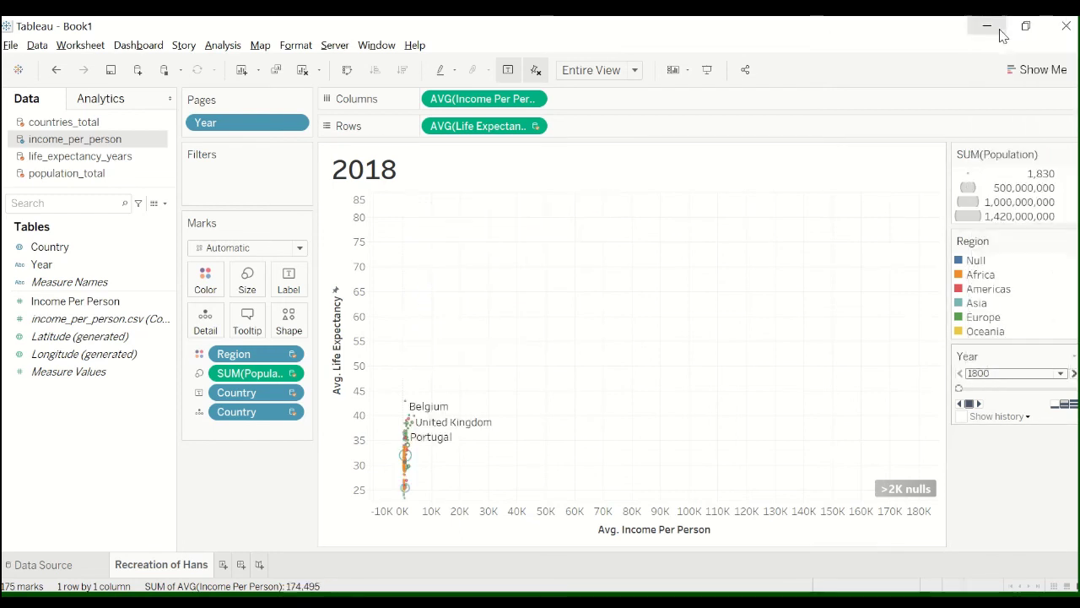
Switch the Avg. Income Per Person axis to a fixed range starting at 200
{"action": "right_click", "coordinate": [512, 512]}
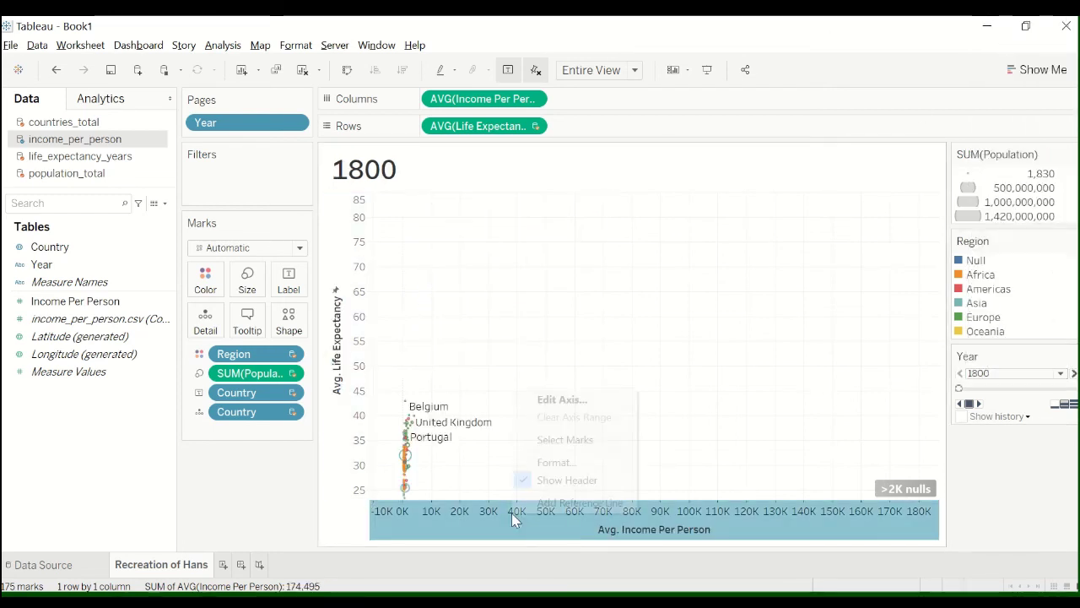
{"action": "key", "text": "Escape"}
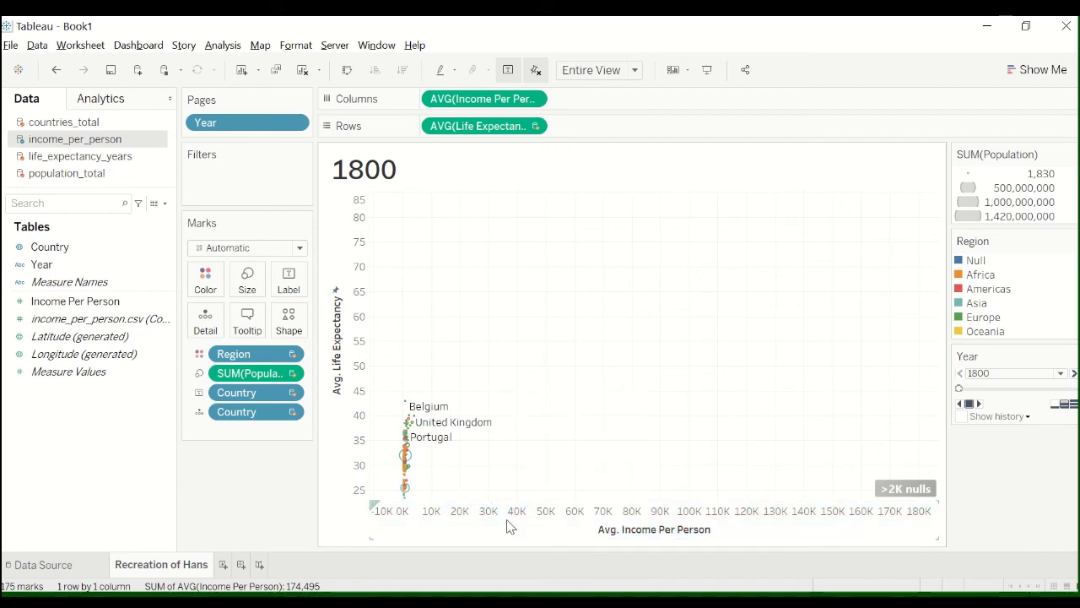
{"action": "right_click", "coordinate": [509, 525]}
{"action": "left_click", "coordinate": [542, 407]}
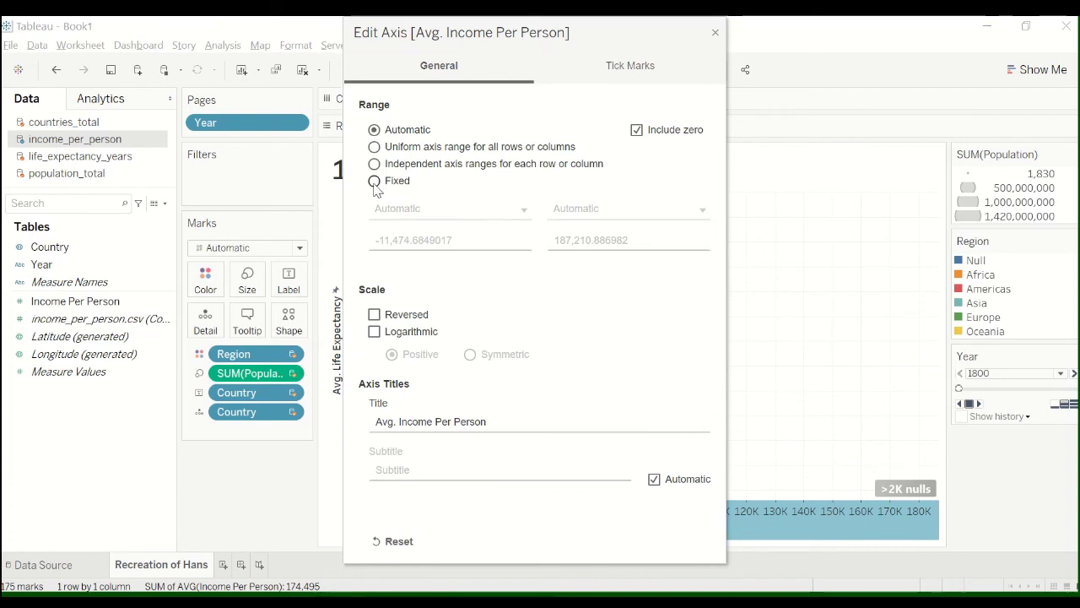
{"action": "left_click", "coordinate": [374, 180]}
{"action": "left_click", "coordinate": [415, 238]}
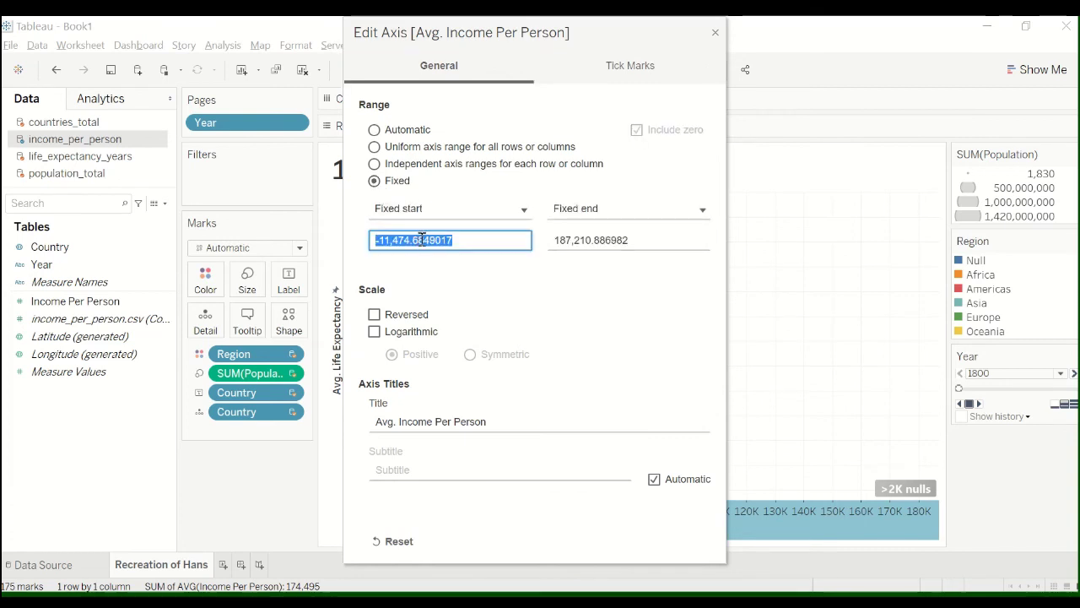
{"action": "type", "text": "200"}
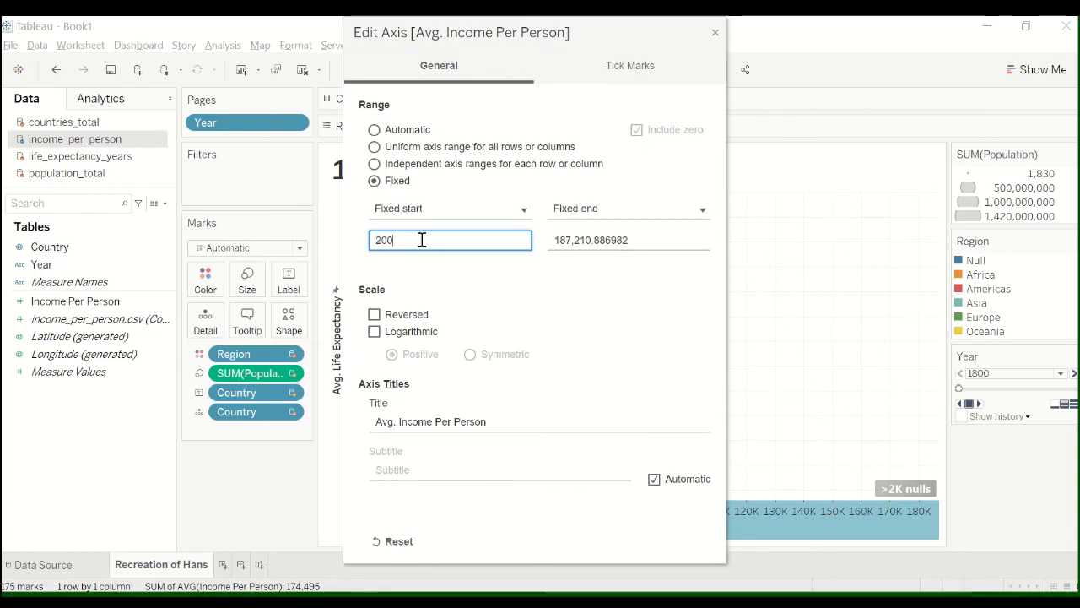
Set the fixed end of the income axis to 50,000 and close the axis settings
{"action": "left_click", "coordinate": [576, 241]}
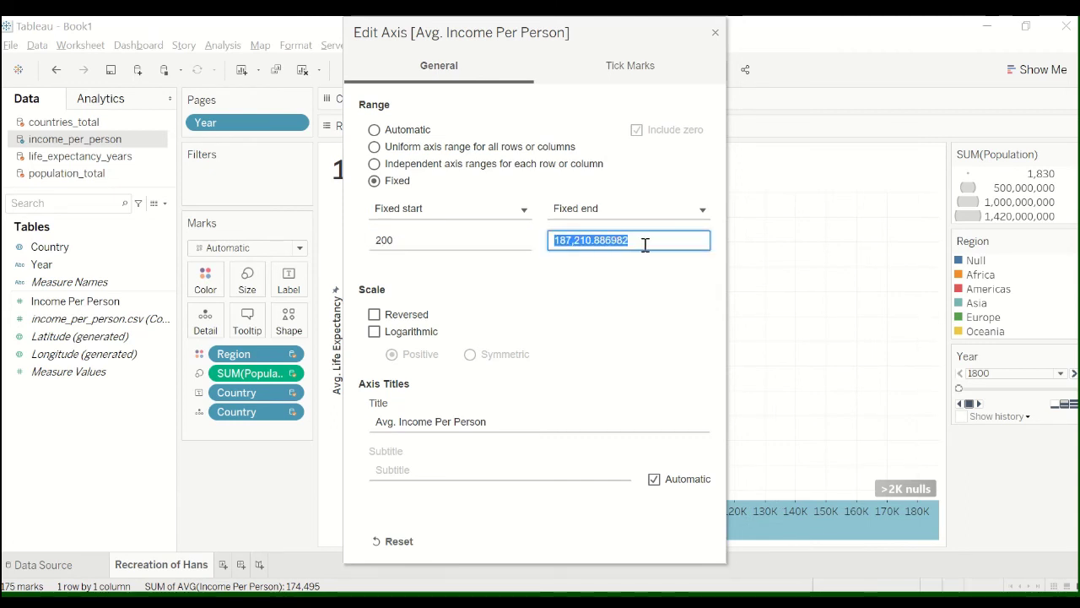
{"action": "type", "text": "50,00"}
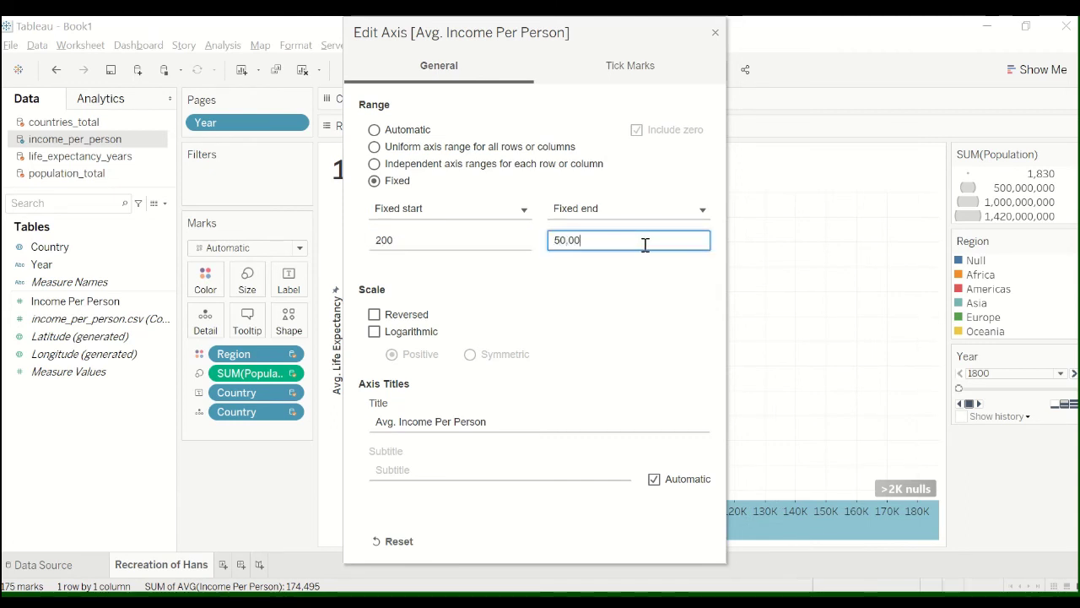
{"action": "type", "text": "0"}
{"action": "left_click", "coordinate": [699, 301]}
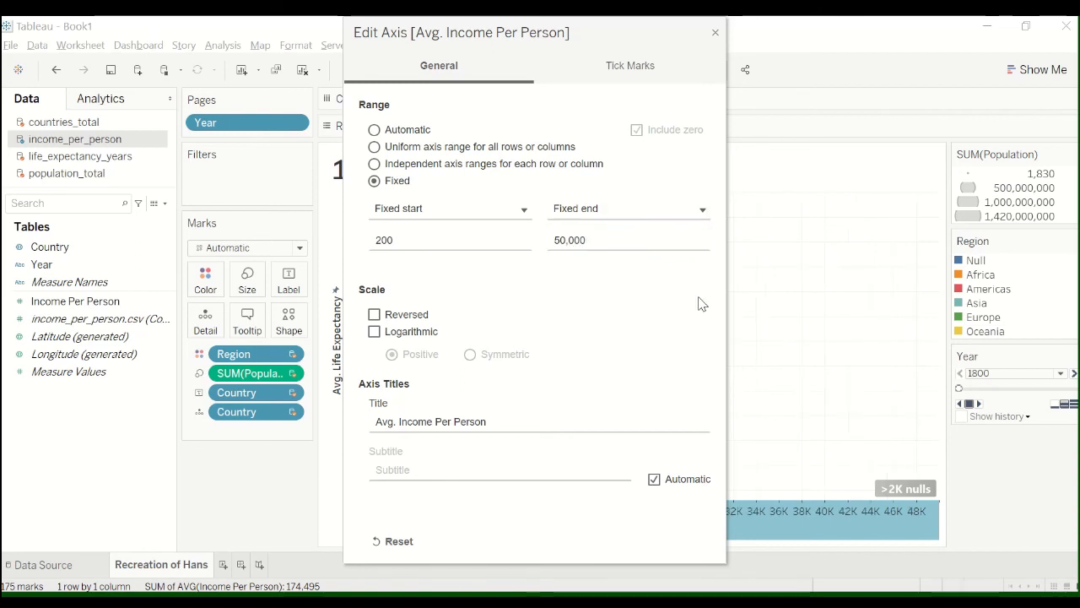
{"action": "left_click", "coordinate": [714, 31]}
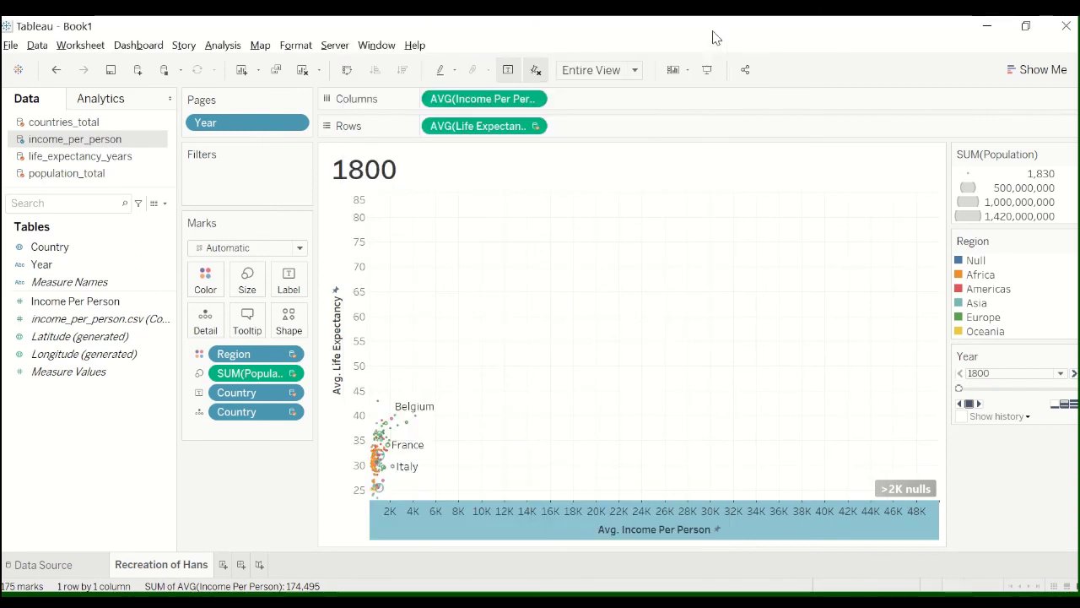
Reopen the income axis settings, leave them, and undo the last fixed end change
{"action": "right_click", "coordinate": [585, 512]}
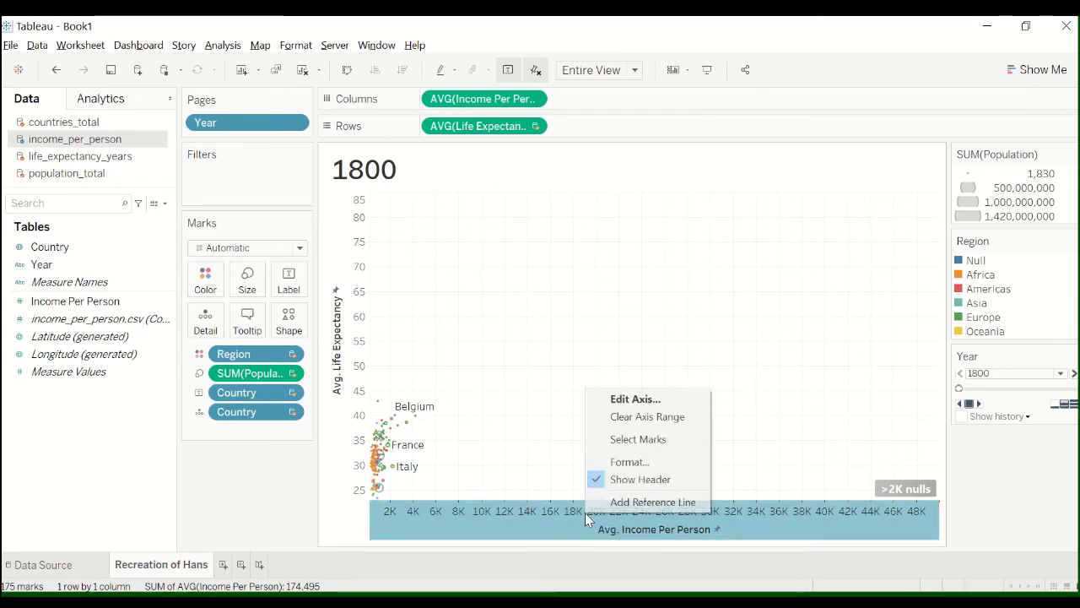
{"action": "left_click", "coordinate": [633, 400]}
{"action": "left_click", "coordinate": [605, 239]}
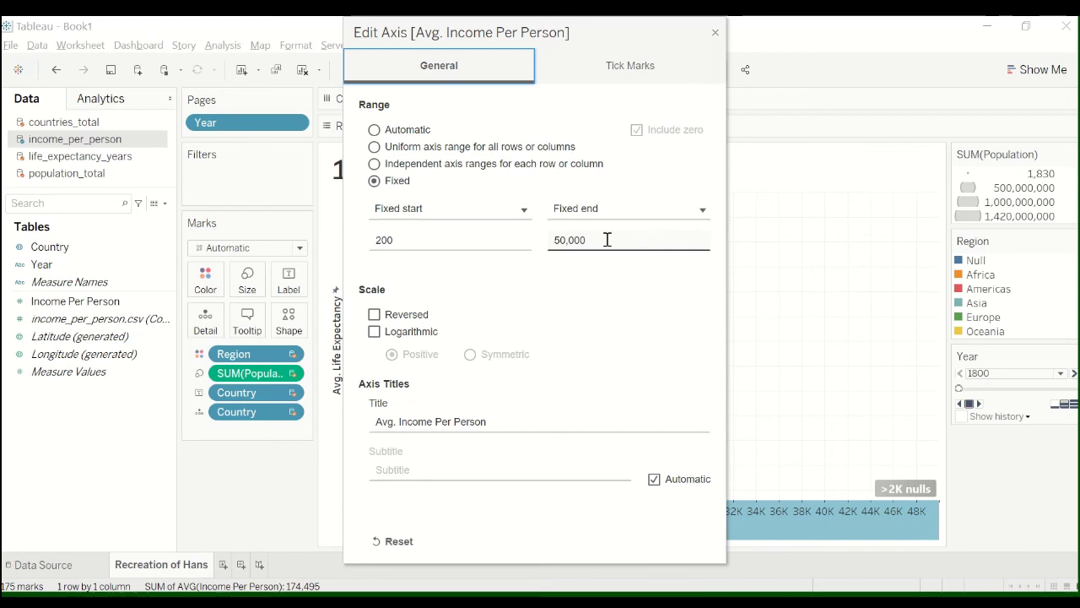
{"action": "key", "text": "Escape"}
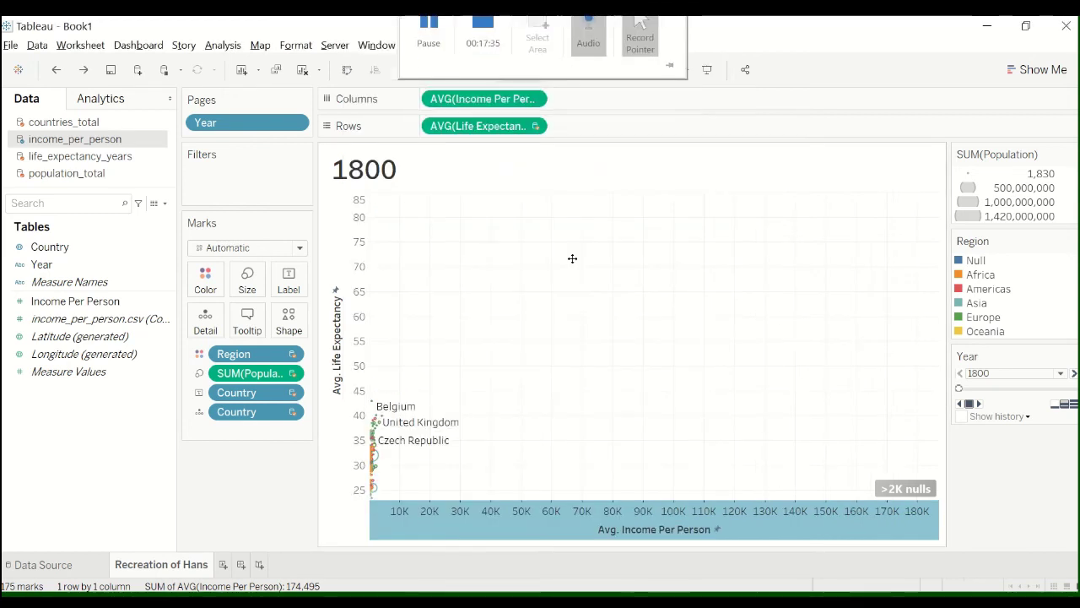
Set the Avg. Income Per Person axis's fixed end to 50,000, close its settings and deselect the axis
{"action": "right_click", "coordinate": [583, 509]}
{"action": "left_click", "coordinate": [634, 412]}
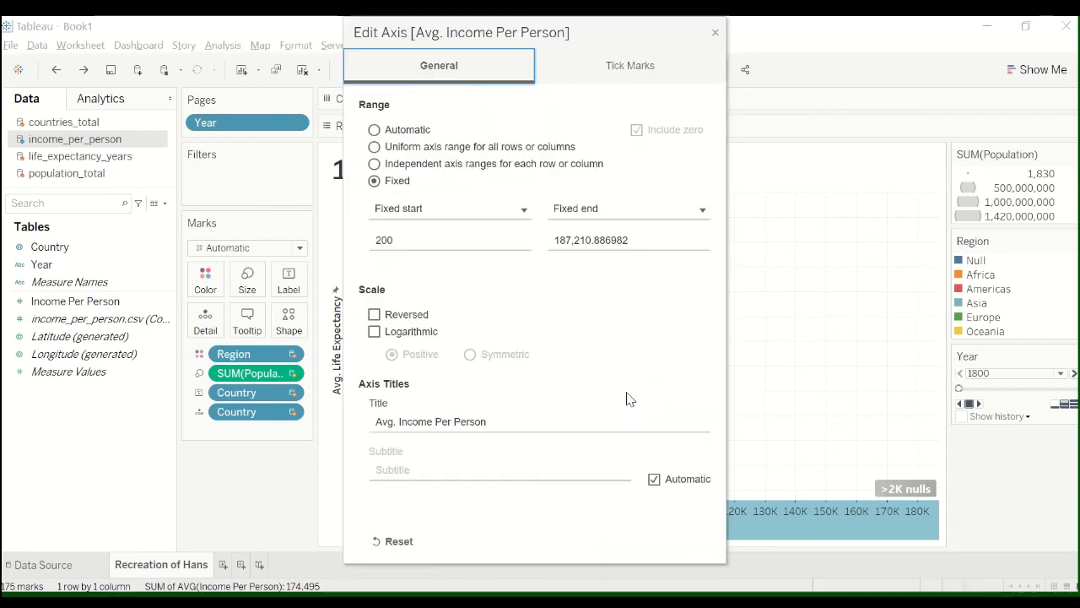
{"action": "triple_click", "coordinate": [556, 240]}
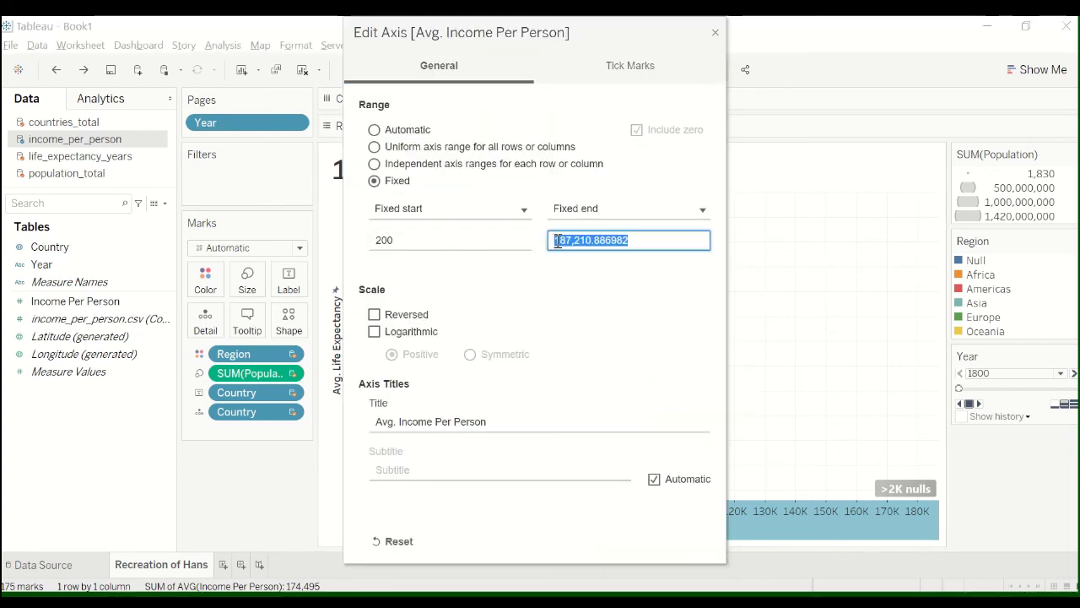
{"action": "type", "text": "50,00"}
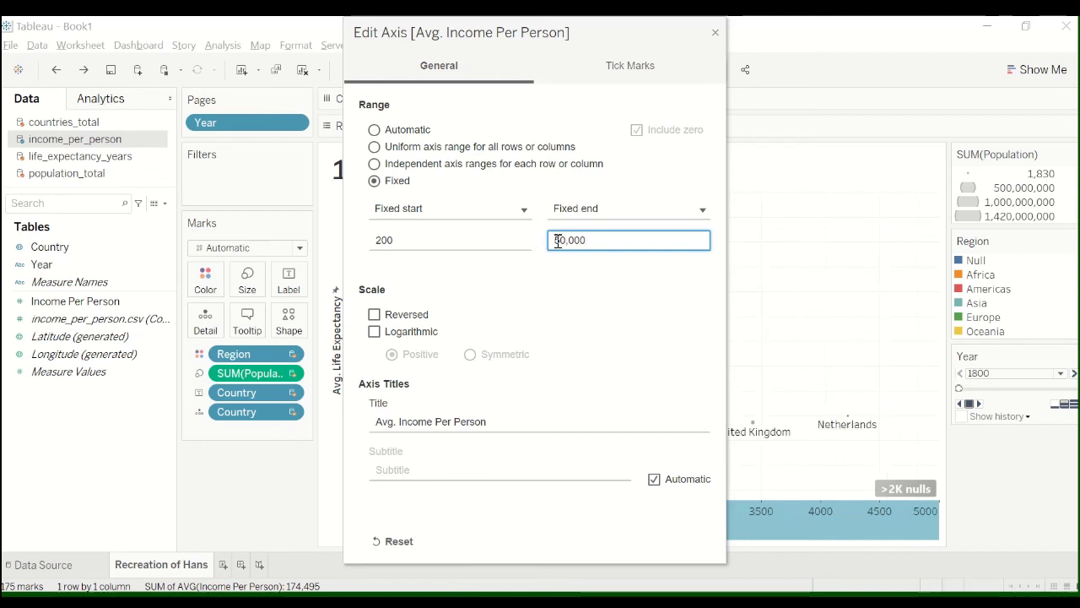
{"action": "type", "text": "0"}
{"action": "left_click", "coordinate": [503, 273]}
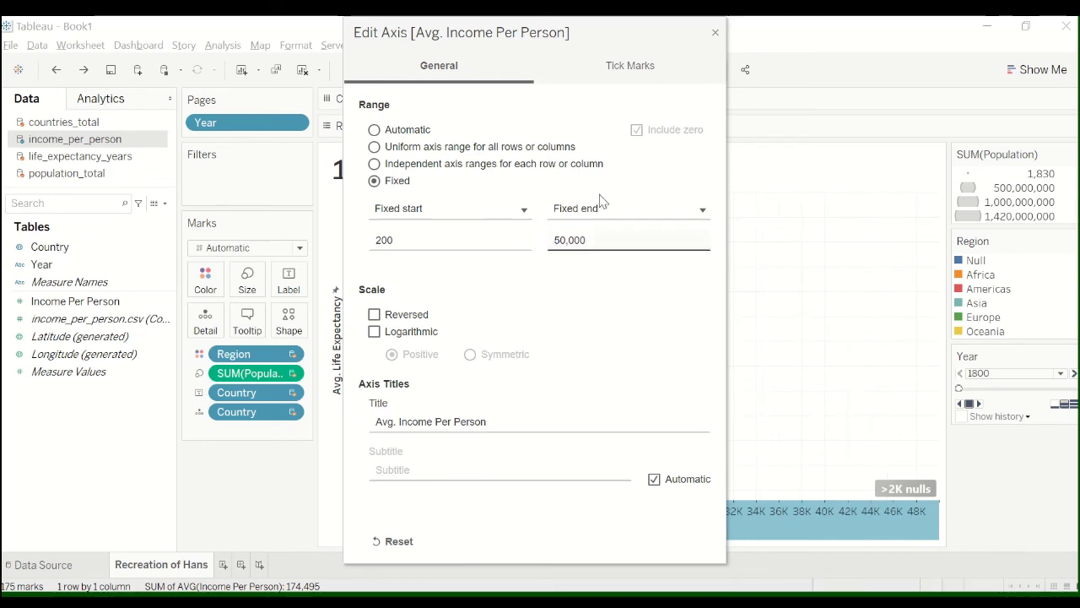
{"action": "left_click", "coordinate": [716, 35]}
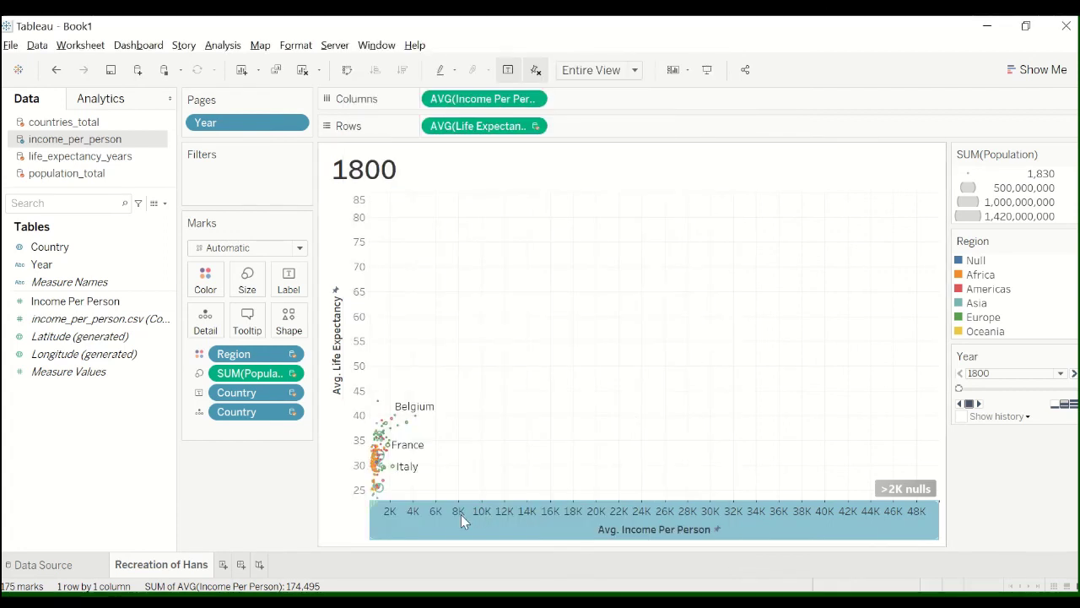
{"action": "left_click", "coordinate": [352, 535]}
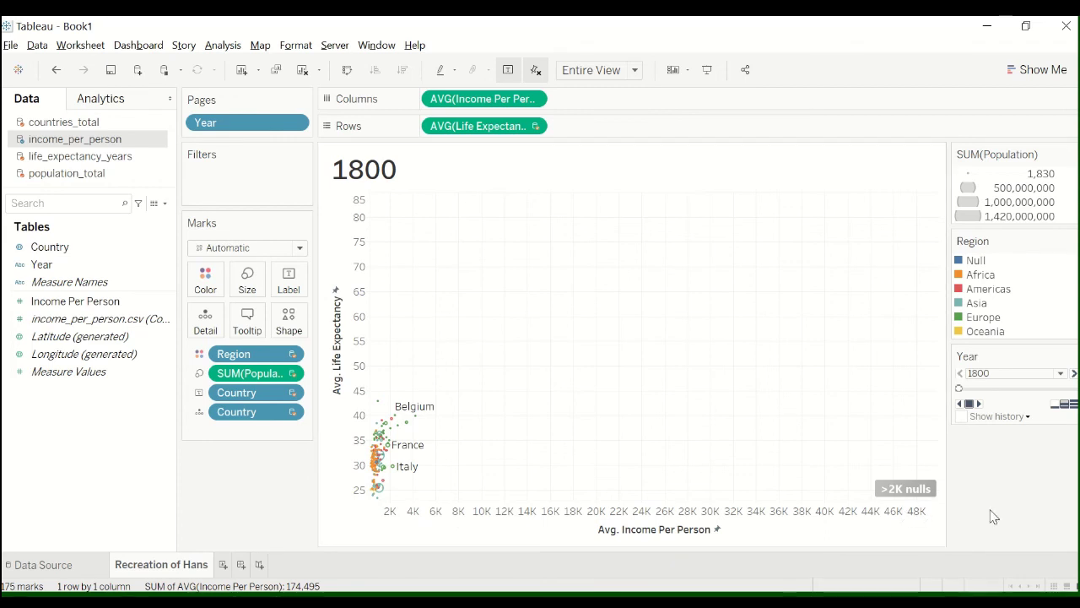
{"action": "mouse_move", "coordinate": [400, 426]}
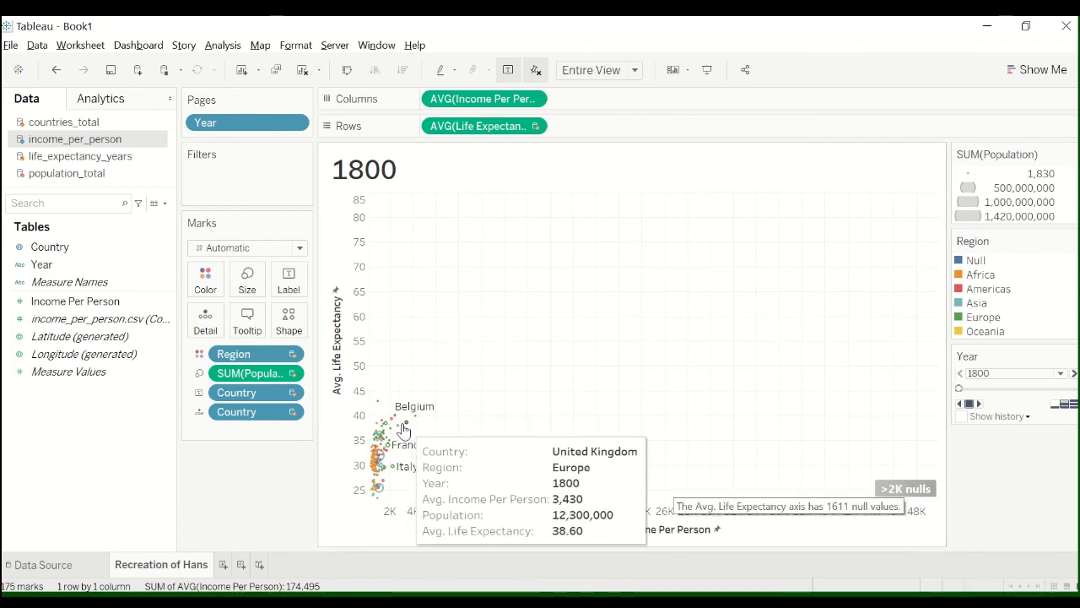
{"action": "left_click", "coordinate": [248, 278]}
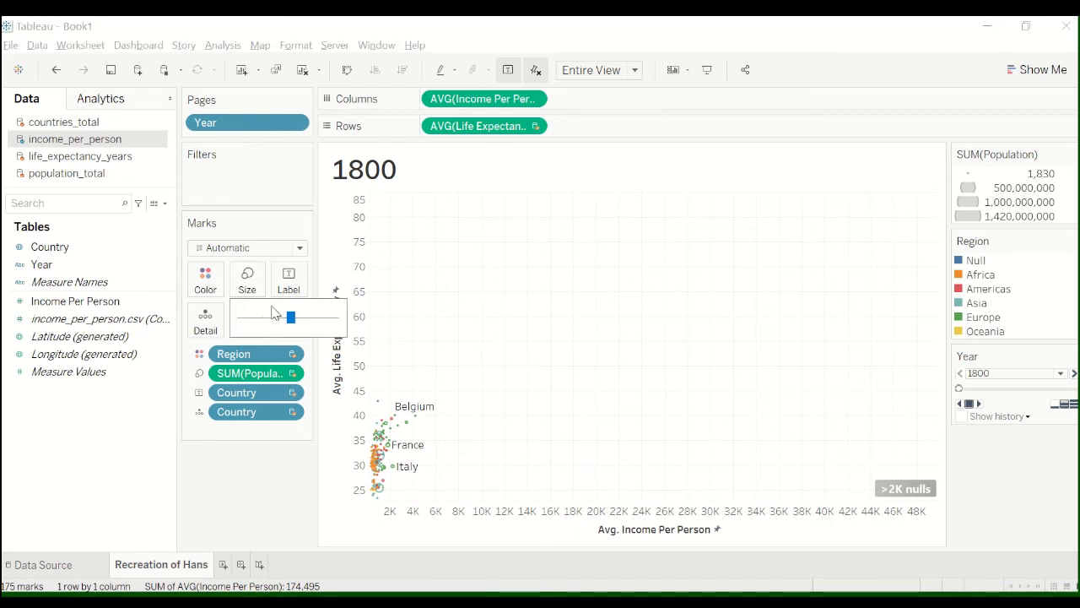
{"action": "left_click", "coordinate": [559, 386]}
{"action": "mouse_move", "coordinate": [395, 429]}
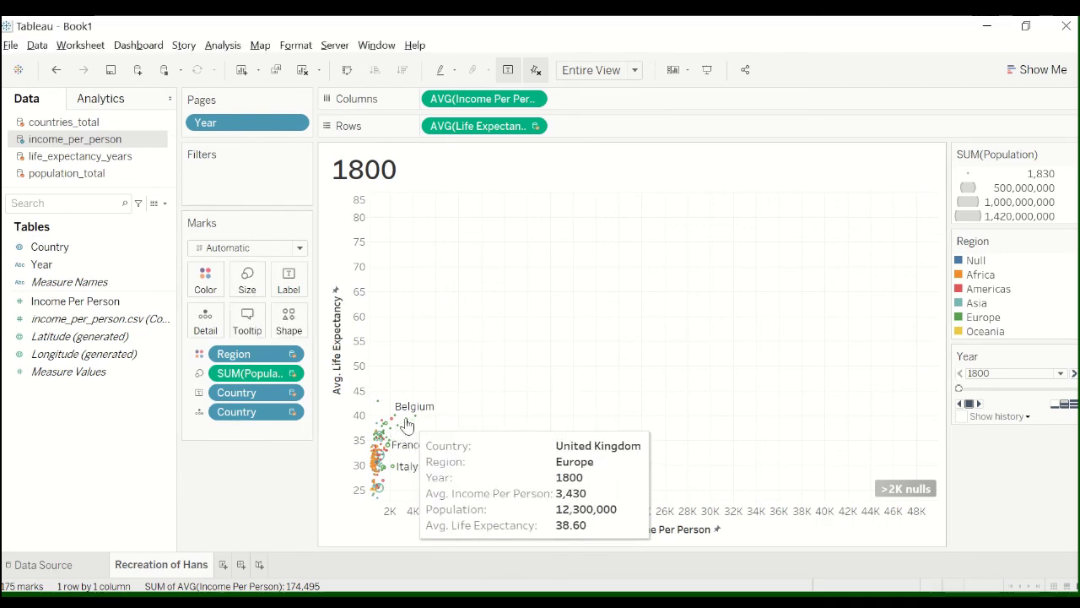
Enlarge the chart's bubbles by raising the overall mark size to roughly 70 percent of its range
{"action": "left_click", "coordinate": [247, 279]}
{"action": "left_click_drag", "start_coordinate": [289, 317], "coordinate": [311, 329]}
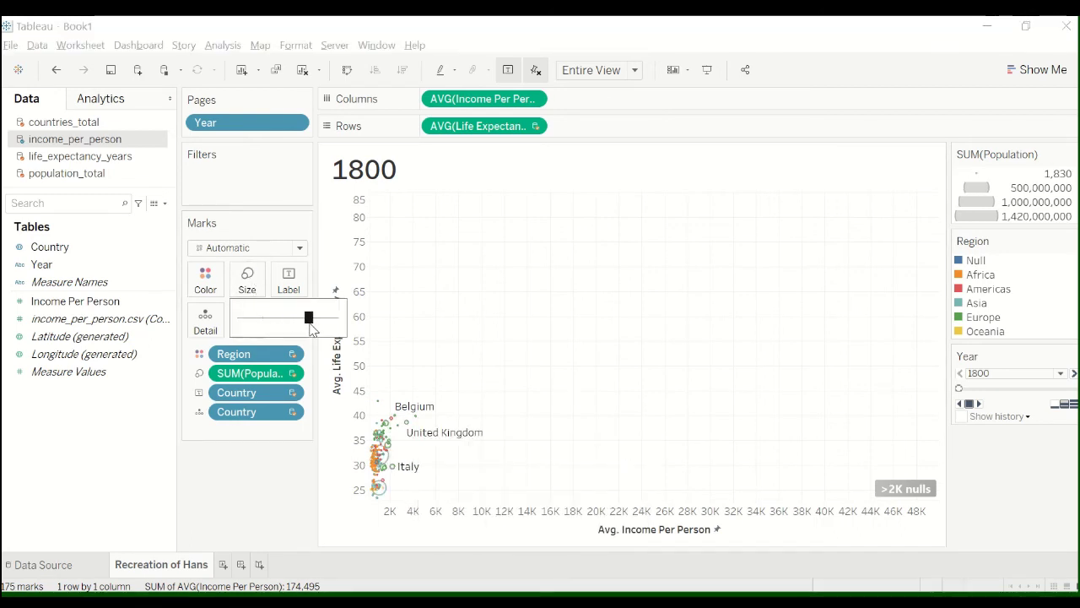
{"action": "left_click", "coordinate": [636, 403]}
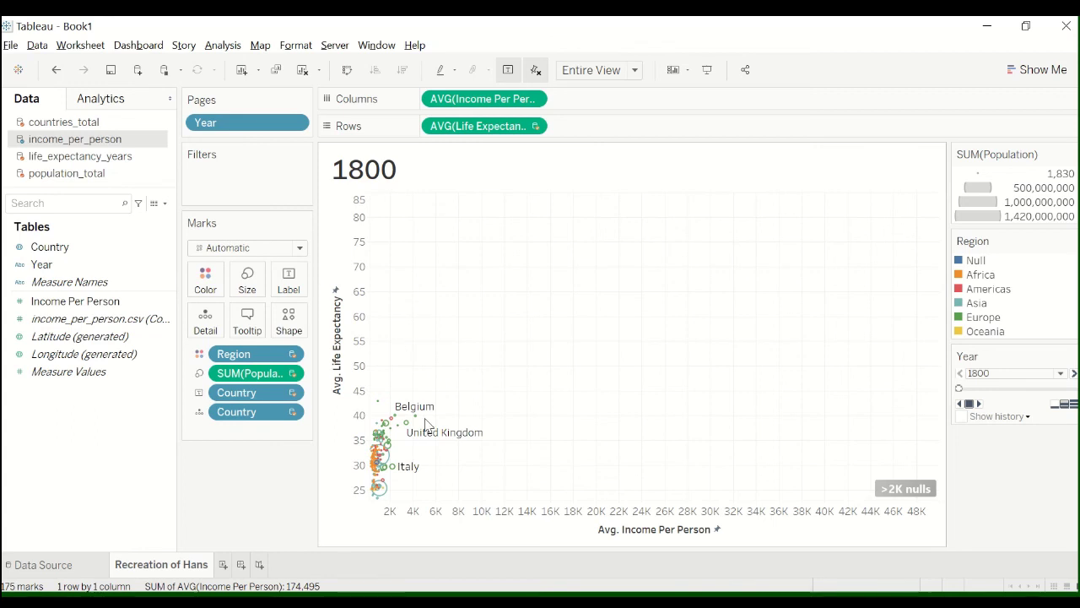
{"action": "mouse_move", "coordinate": [389, 457]}
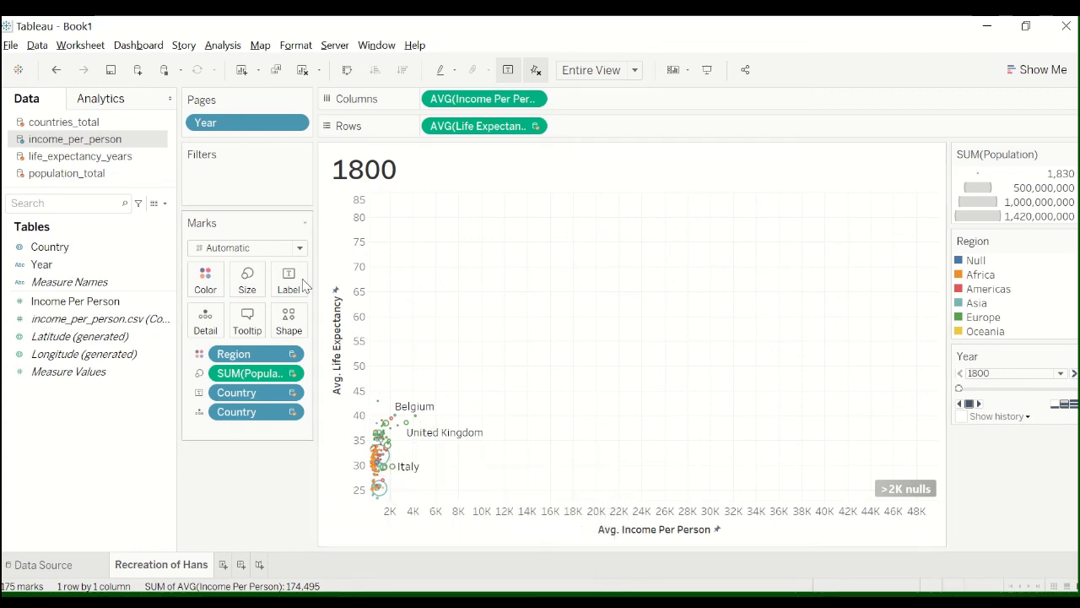
Change the mark type from Automatic to Circle so the country bubbles are drawn filled
{"action": "left_click", "coordinate": [264, 248]}
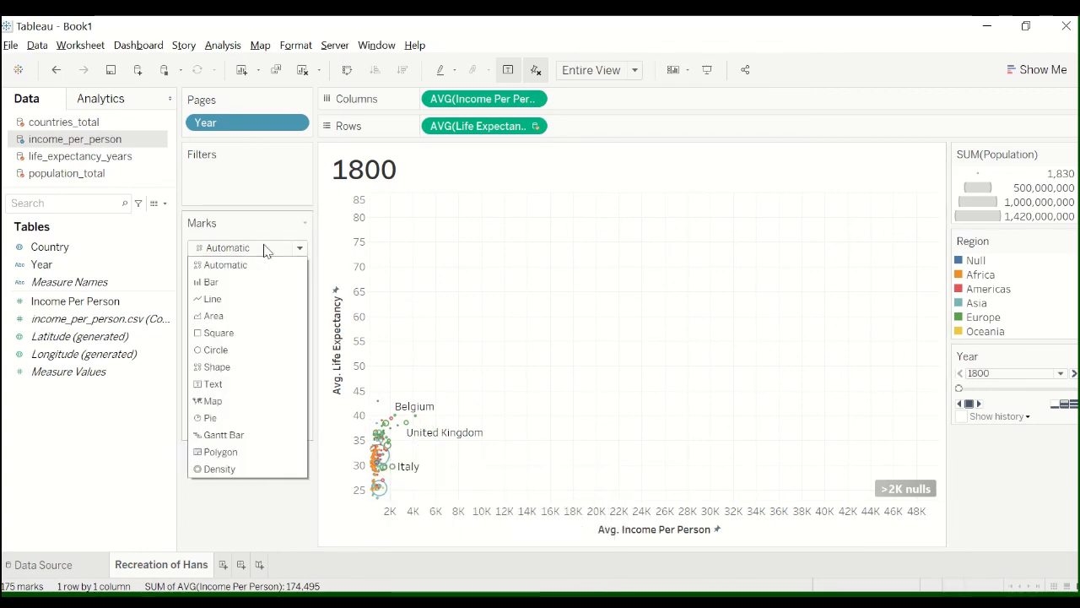
{"action": "left_click", "coordinate": [264, 248]}
{"action": "left_click", "coordinate": [264, 248]}
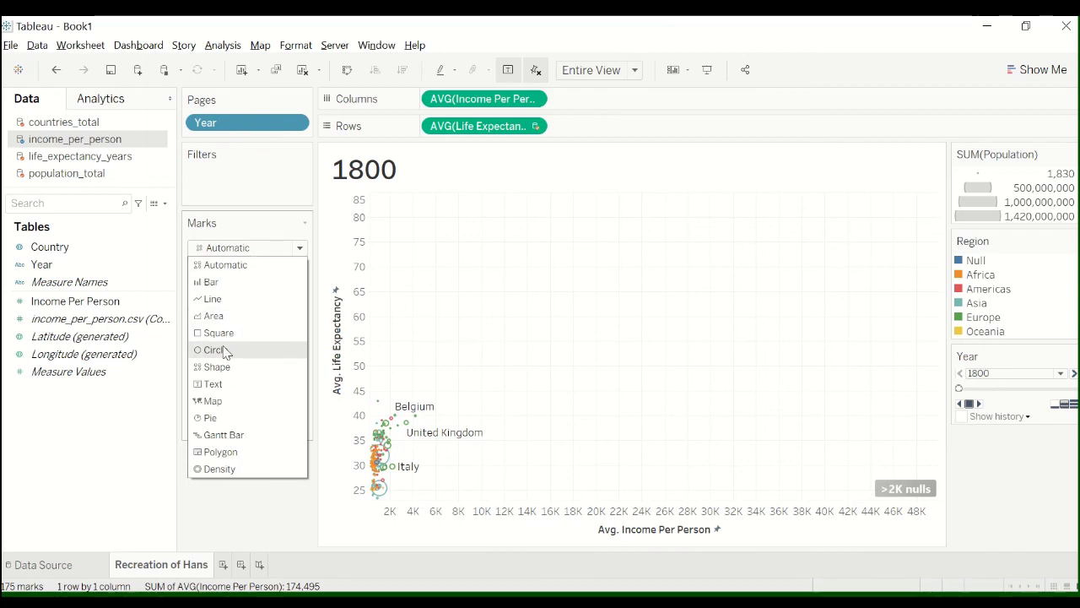
{"action": "left_click", "coordinate": [416, 469]}
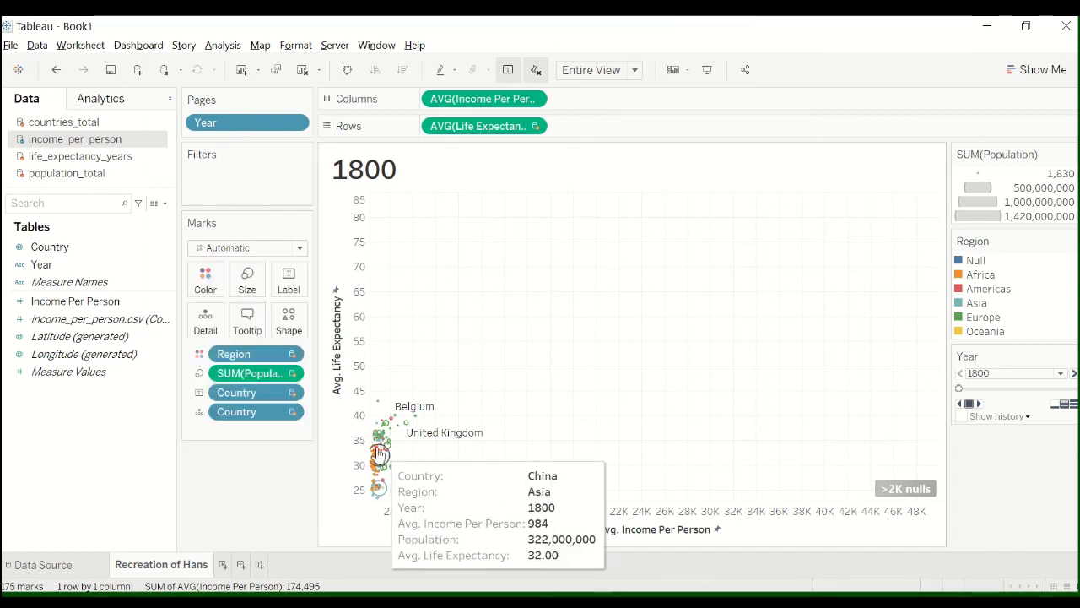
{"action": "left_click", "coordinate": [246, 247]}
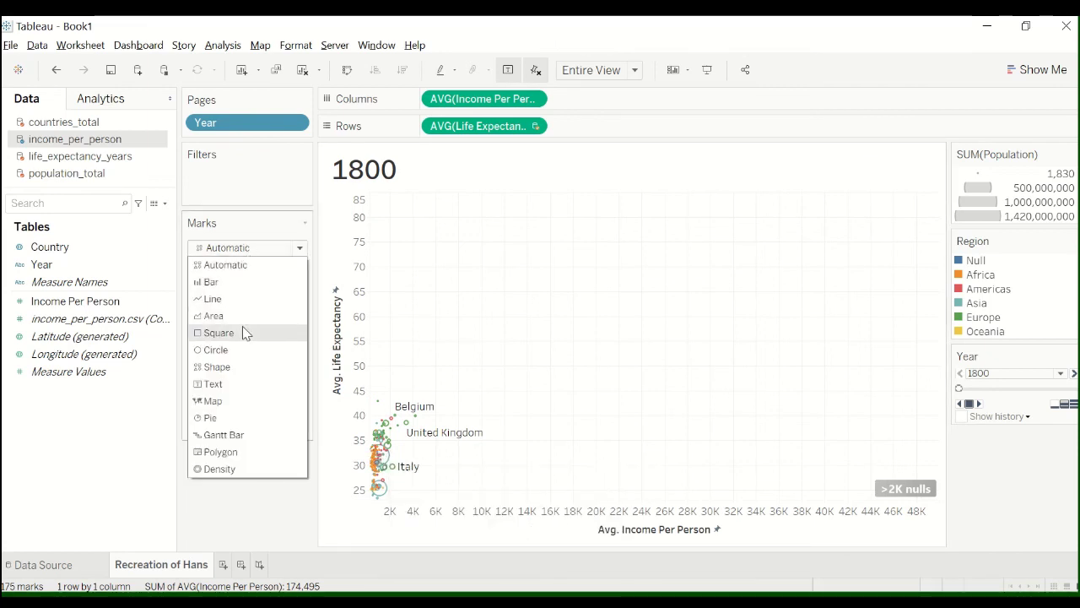
{"action": "left_click", "coordinate": [236, 349]}
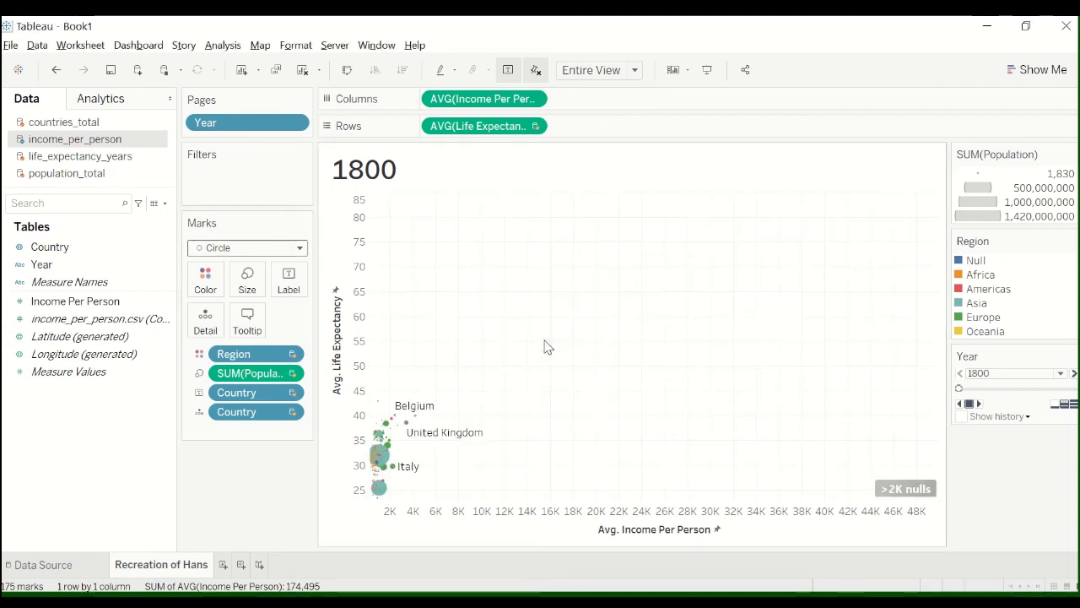
Dismiss the Region legend's options and play the Year animation from 1800 through to 2018
{"action": "right_click", "coordinate": [1009, 269]}
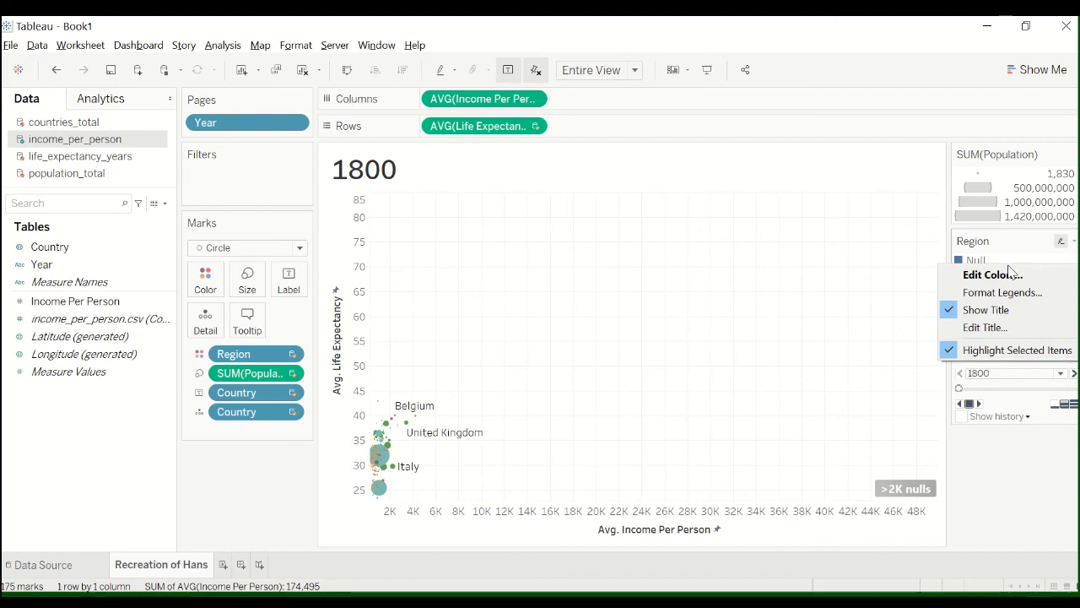
{"action": "left_click", "coordinate": [1024, 444]}
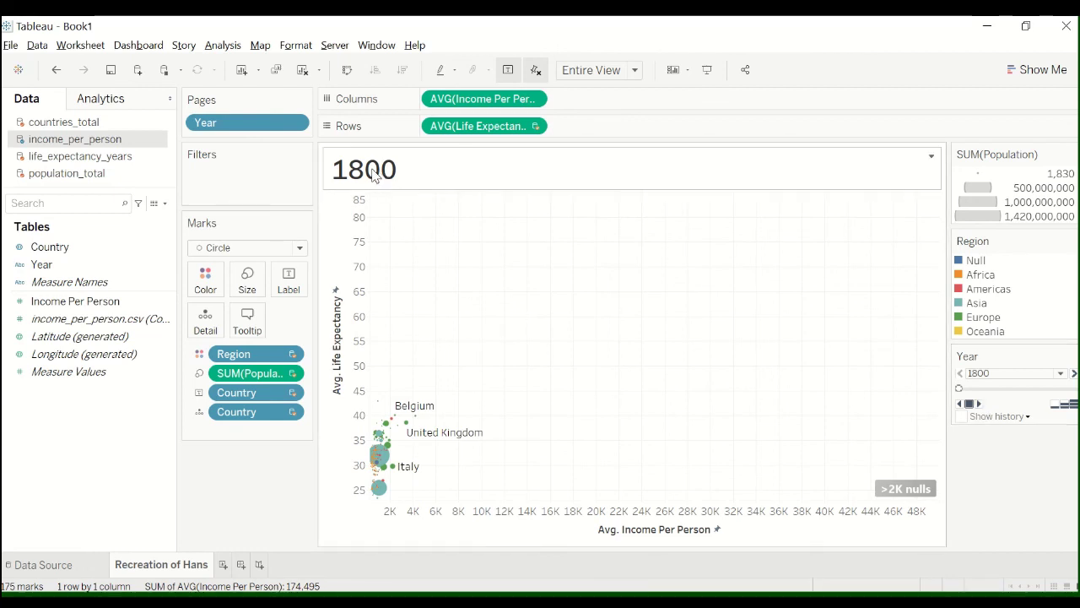
{"action": "left_click", "coordinate": [979, 405]}
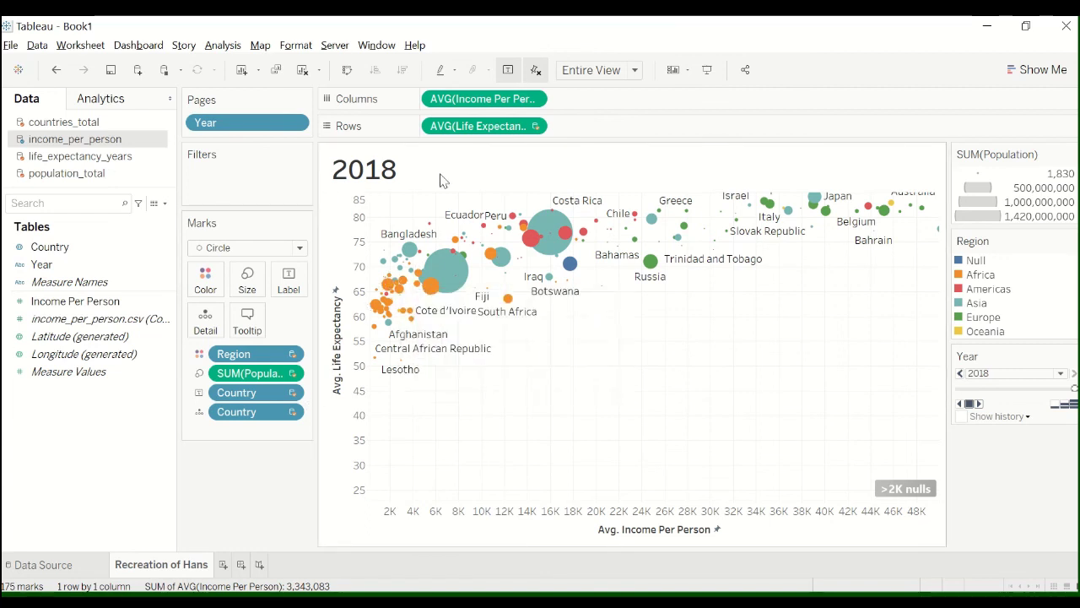
{"action": "mouse_move", "coordinate": [482, 262]}
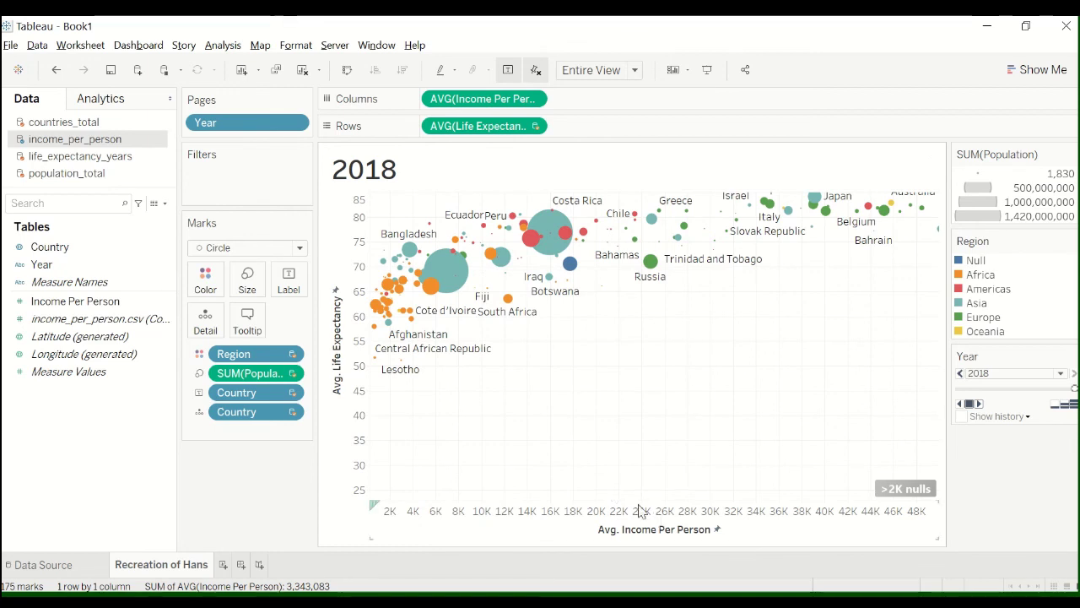